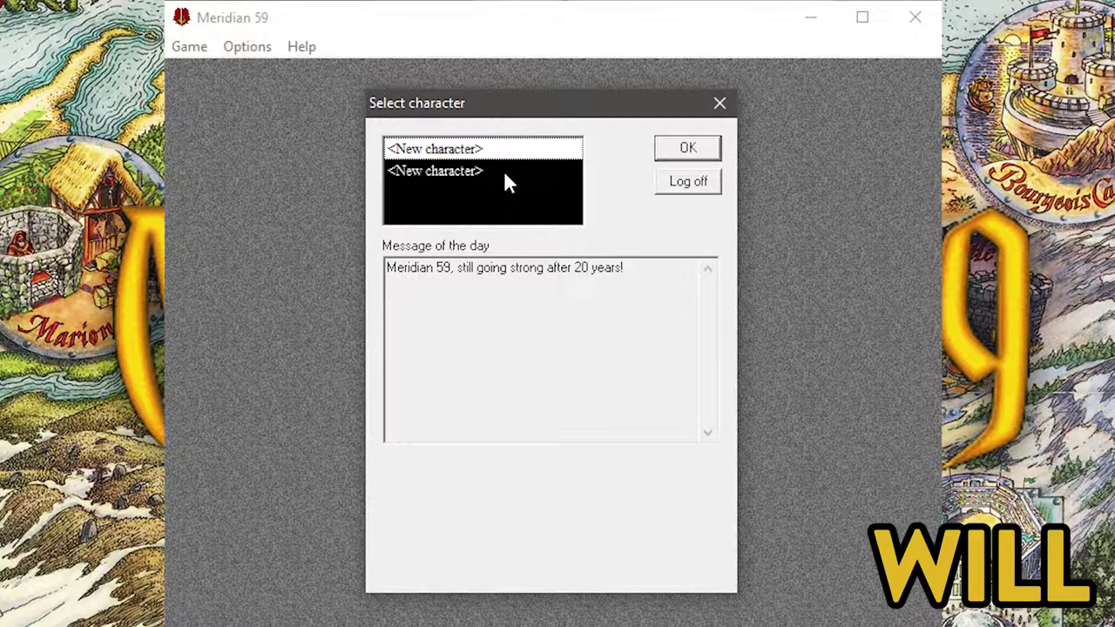
- Create Kelzor and type his six-line joke description, fixing 'corn' and a stray 9
{"action": "left_click", "coordinate": [692, 153]}
{"action": "type", "text": "Kelzor"}
{"action": "left_click", "coordinate": [568, 324]}
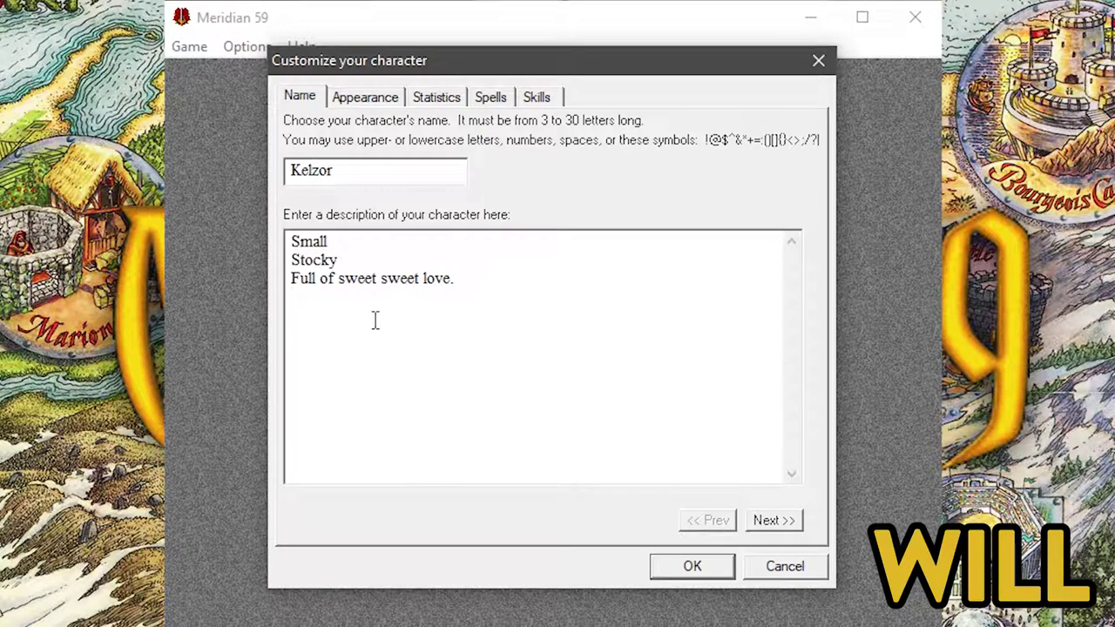
{"action": "type", "text": "He loves to jump on "}
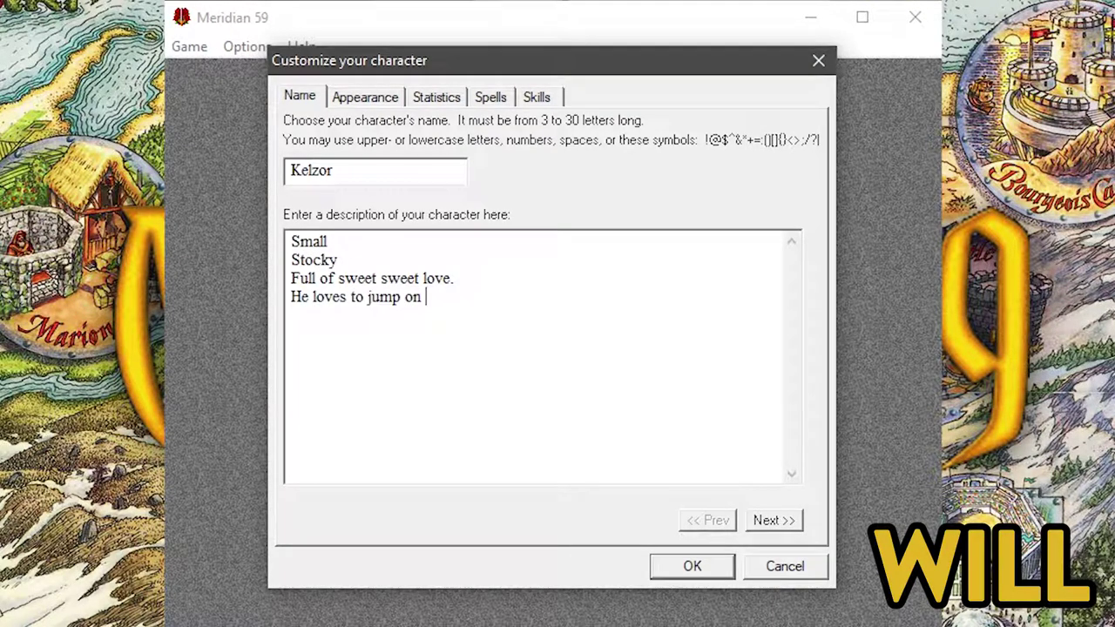
{"action": "type", "text": "tables that are inside his "}
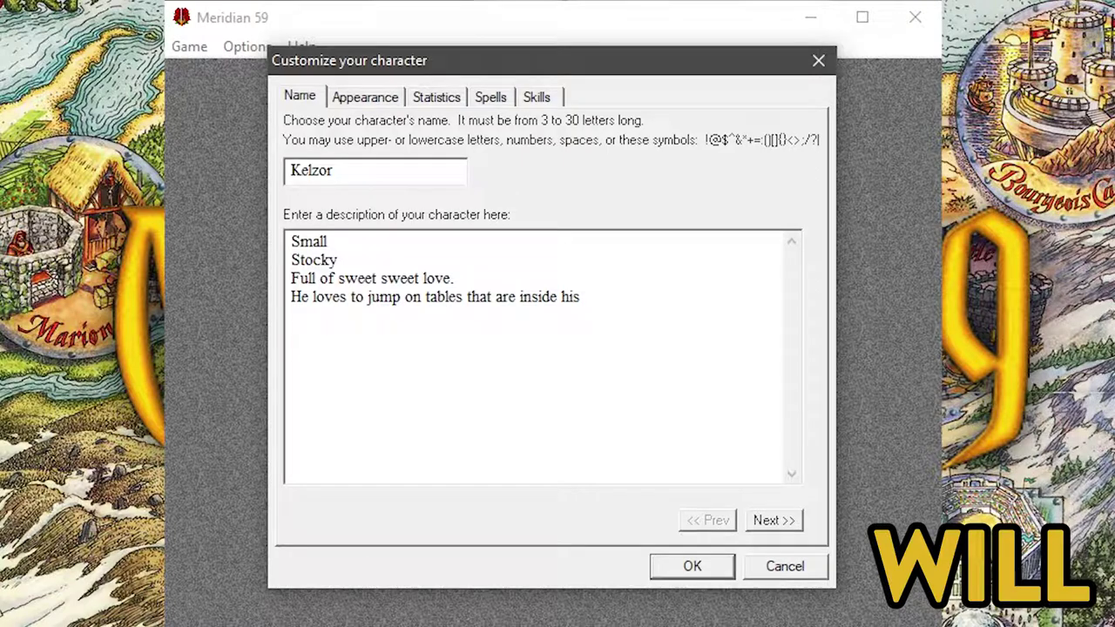
{"action": "type", "text": "arm."}
{"action": "key", "text": "Return"}
{"action": "type", "text": "He eats"}
{"action": "type", "text": "corn only"}
{"action": "key", "text": "Left"}
{"action": "key", "text": "Left"}
{"action": "key", "text": "Left"}
{"action": "key", "text": "BackSpace"}
{"action": "type", "text": "k"}
{"action": "key", "text": "End"}
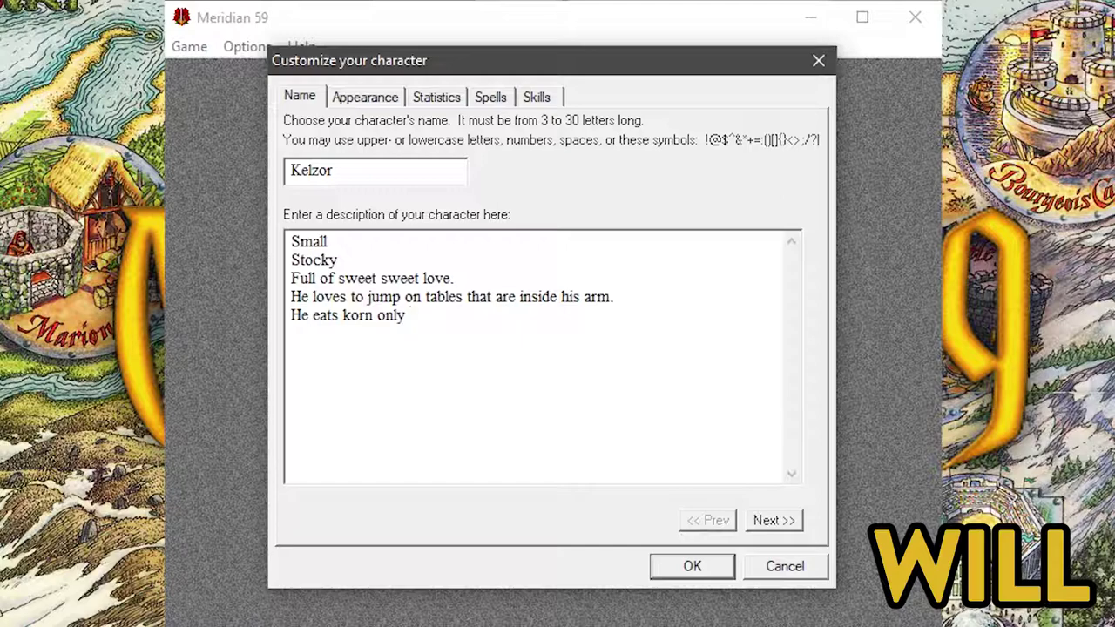
{"action": "type", "text": "ontop of"}
{"action": "type", "text": "libraries."}
{"action": "key", "text": "Return"}
{"action": "type", "text": "He always "}
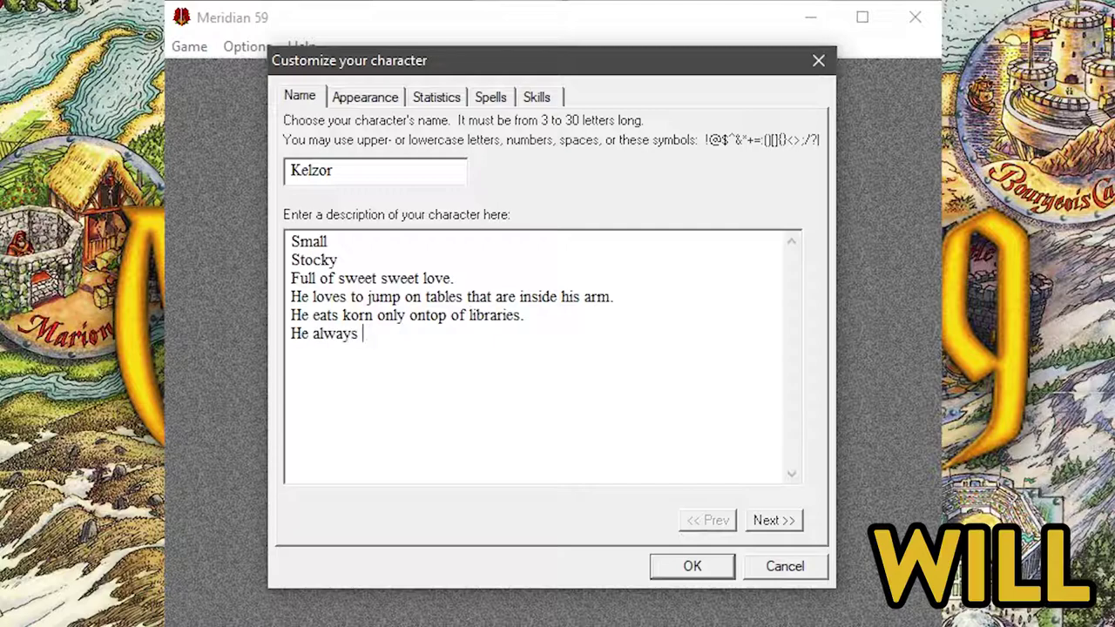
{"action": "type", "text": "smiles at people who "}
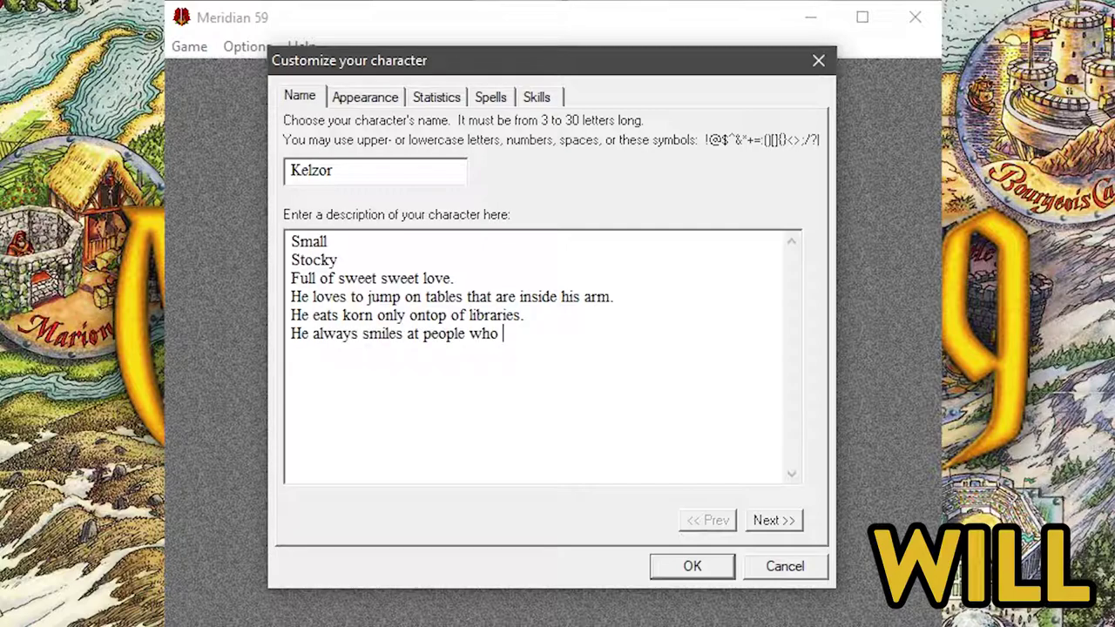
{"action": "type", "text": "slap"}
{"action": "type", "text": "bats "}
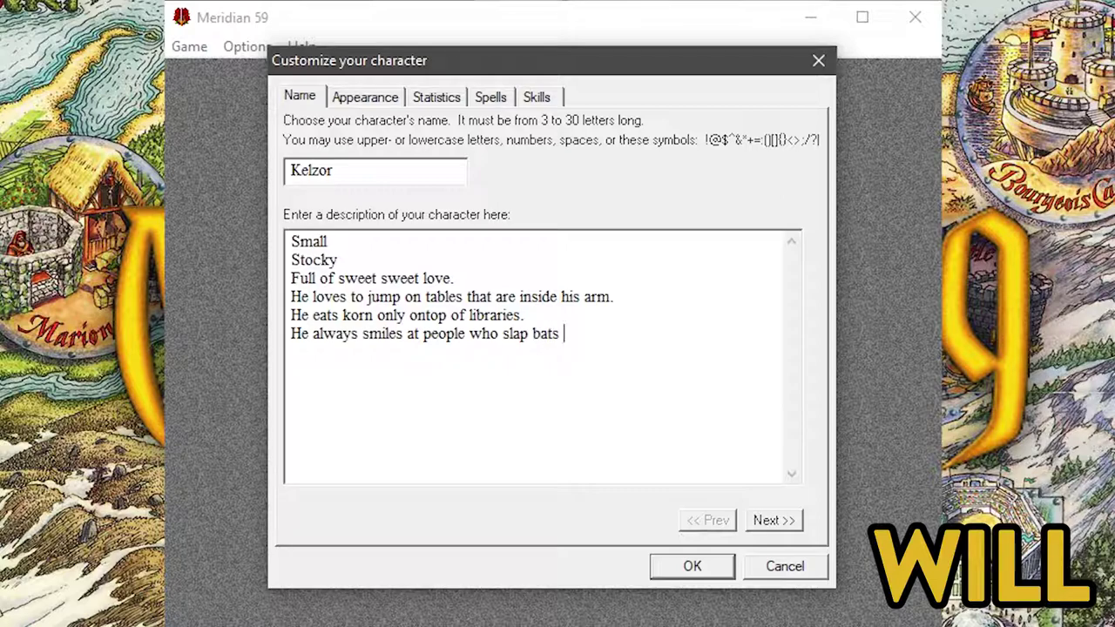
{"action": "type", "text": "9"}
{"action": "key", "text": "BackSpace"}
{"action": "type", "text": "(the animal)."}
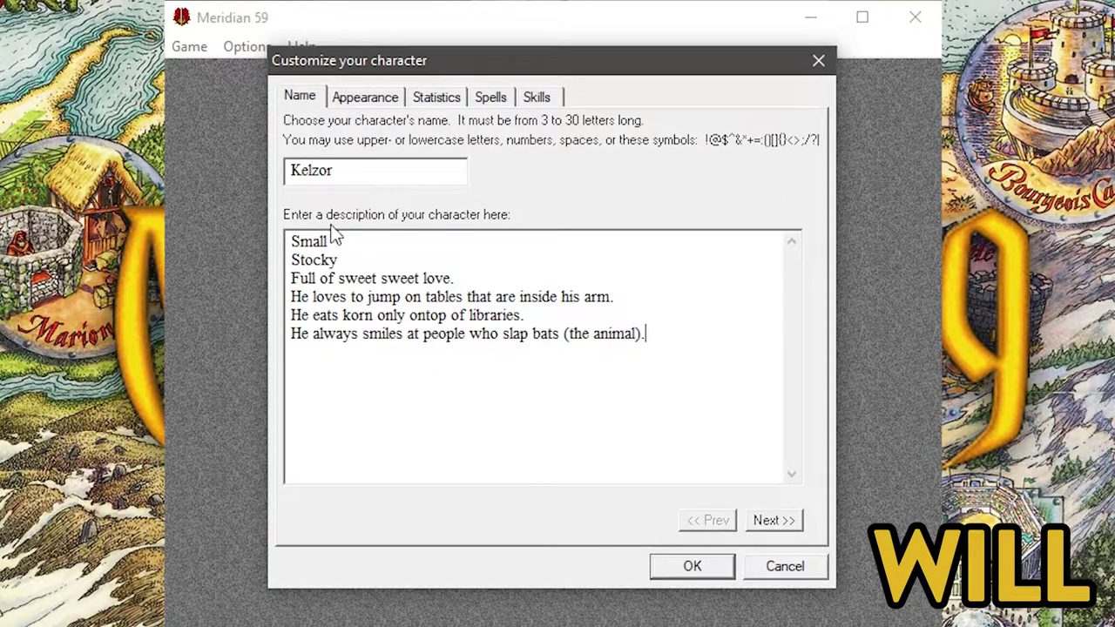
{"action": "key", "text": "Escape"}
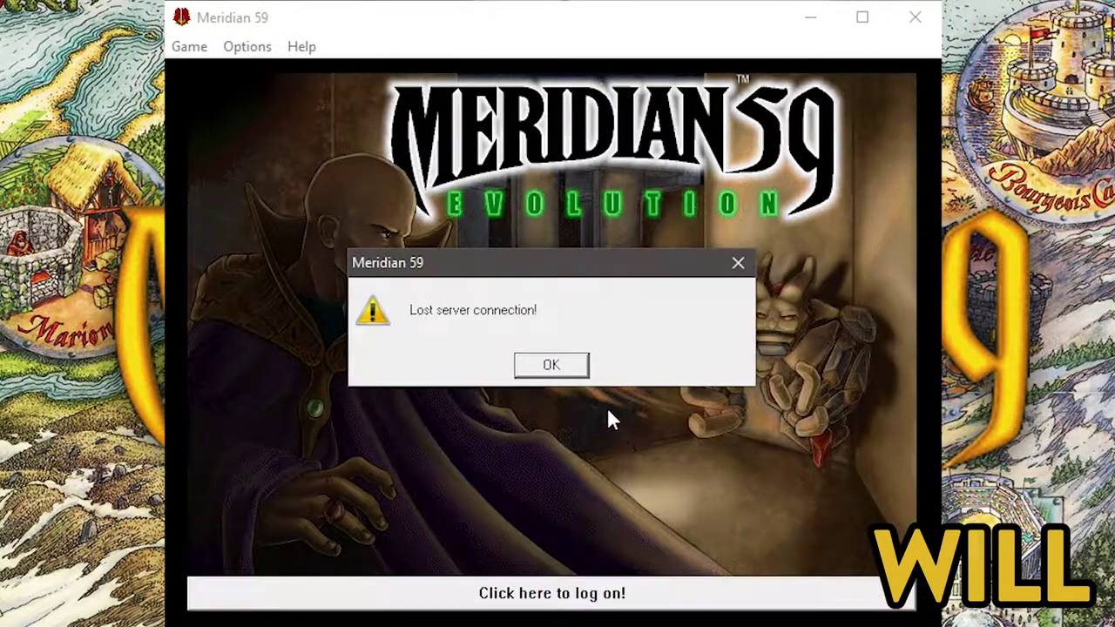
- Dismiss the lost-connection notice and log back on to the server
{"action": "left_click", "coordinate": [562, 366]}
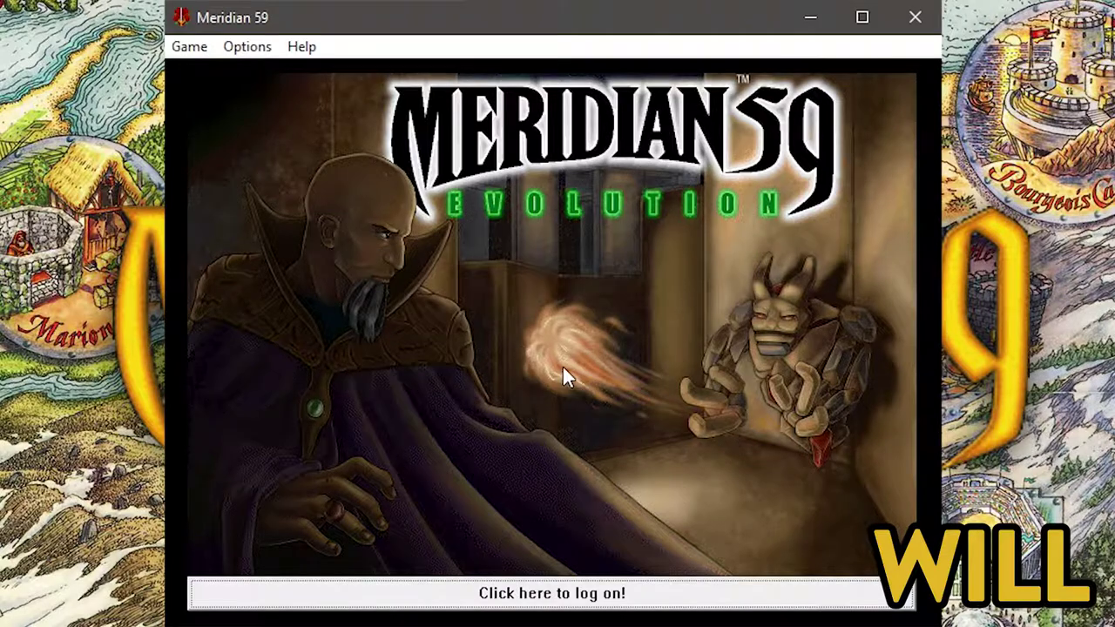
{"action": "left_click", "coordinate": [551, 594]}
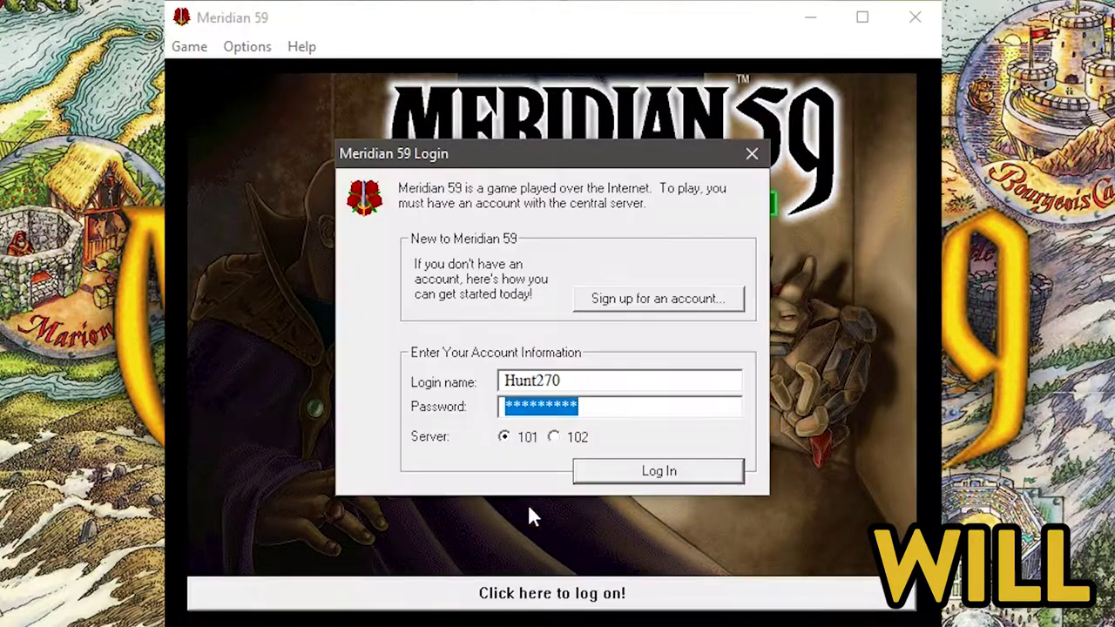
{"action": "left_click", "coordinate": [658, 485]}
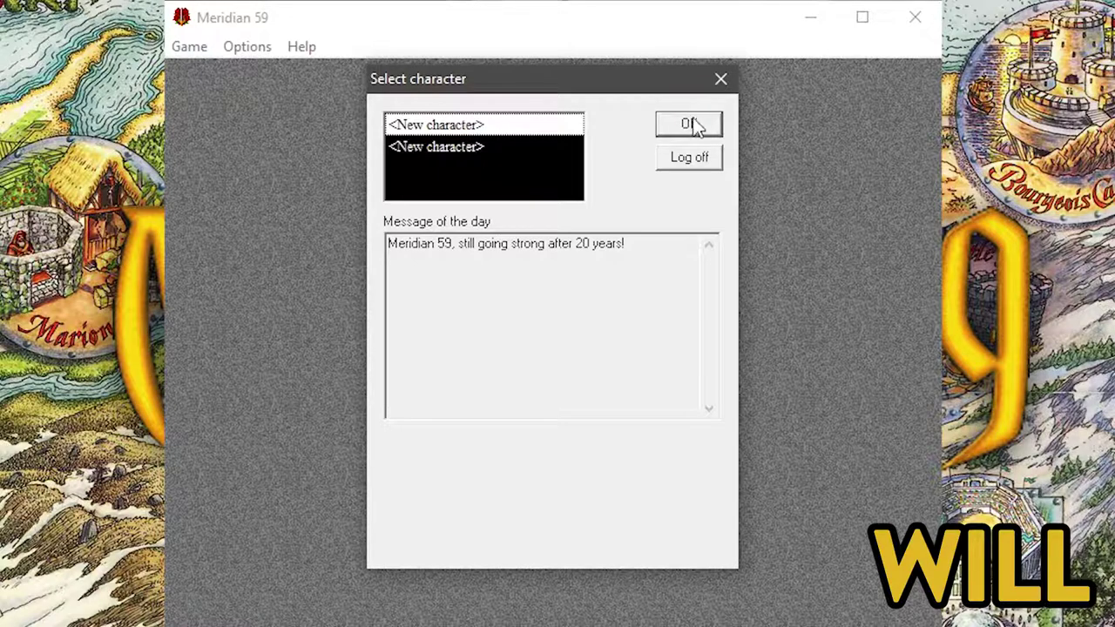
- Start a new character and re-enter Kelzor's name and six-line description, fixing a typo
{"action": "left_click", "coordinate": [692, 125]}
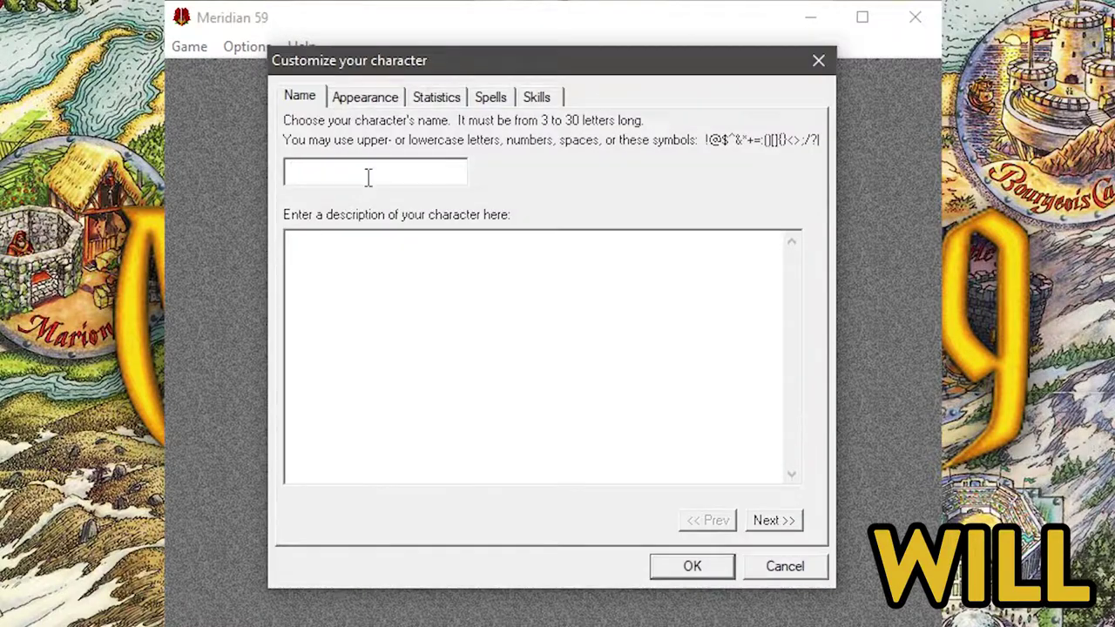
{"action": "type", "text": "Kelzor"}
{"action": "left_click", "coordinate": [429, 385]}
{"action": "type", "text": "Check recorid"}
{"action": "key", "text": "BackSpace"}
{"action": "key", "text": "BackSpace"}
{"action": "type", "text": "ding."}
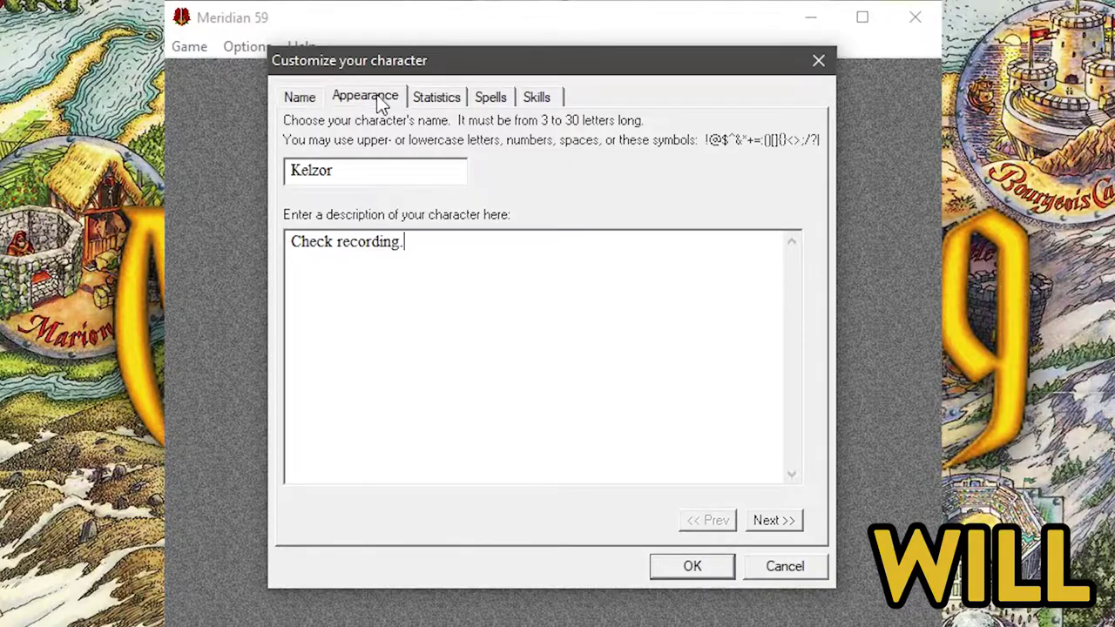
- On the Appearance tab, test a darker skin tone and cycle hairstyles back to long hair
{"action": "left_click", "coordinate": [379, 98]}
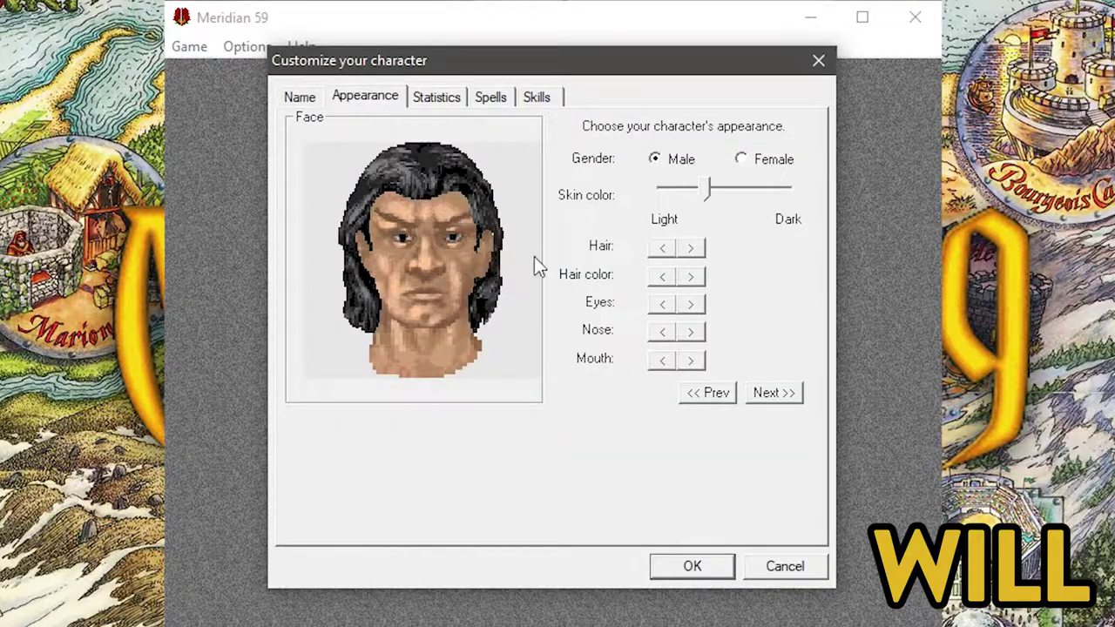
{"action": "mouse_move", "coordinate": [713, 191]}
{"action": "left_mouse_down"}
{"action": "mouse_move", "coordinate": [751, 199]}
{"action": "mouse_move", "coordinate": [711, 200]}
{"action": "left_mouse_up"}
{"action": "left_click", "coordinate": [690, 248]}
{"action": "left_click", "coordinate": [662, 248]}
{"action": "left_click", "coordinate": [662, 249]}
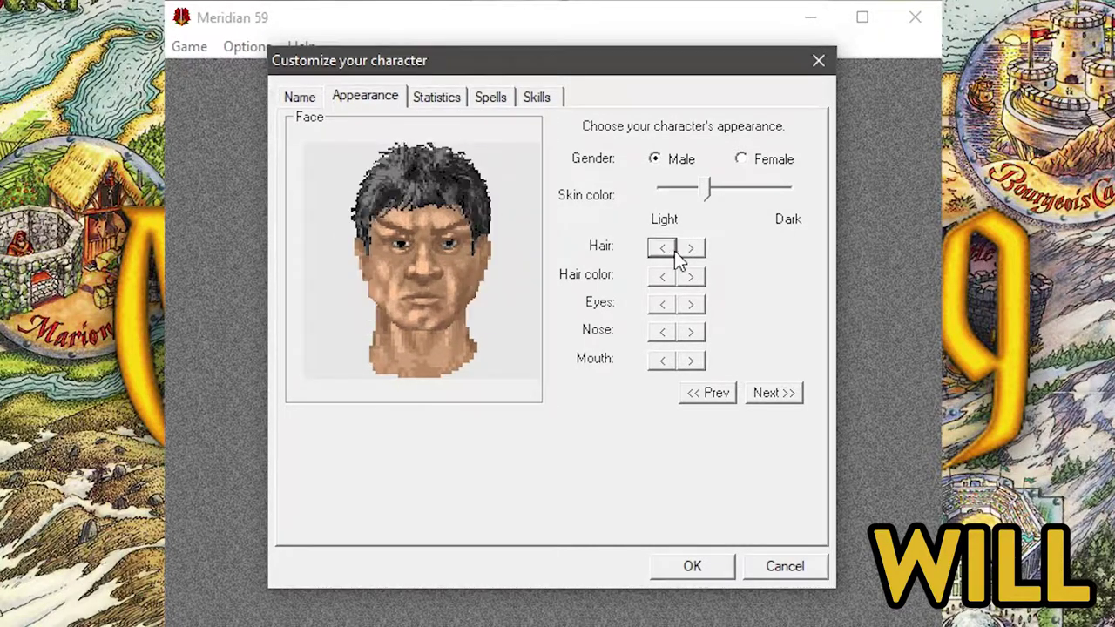
{"action": "left_click", "coordinate": [692, 249]}
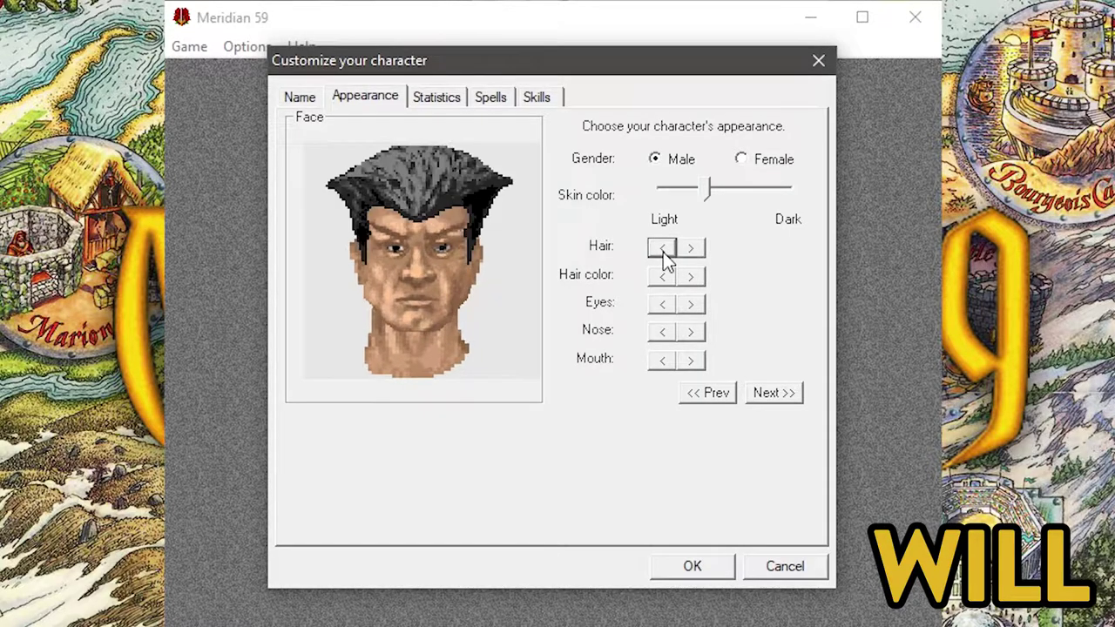
{"action": "left_click", "coordinate": [693, 250]}
{"action": "left_click", "coordinate": [663, 249]}
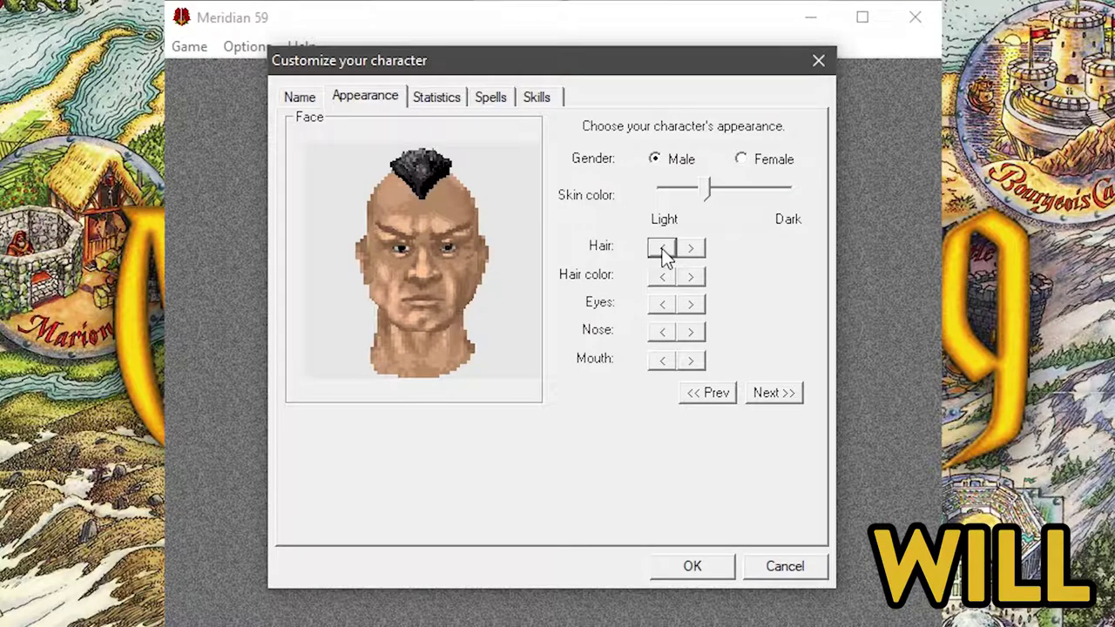
{"action": "left_click", "coordinate": [694, 249]}
{"action": "left_click", "coordinate": [694, 249]}
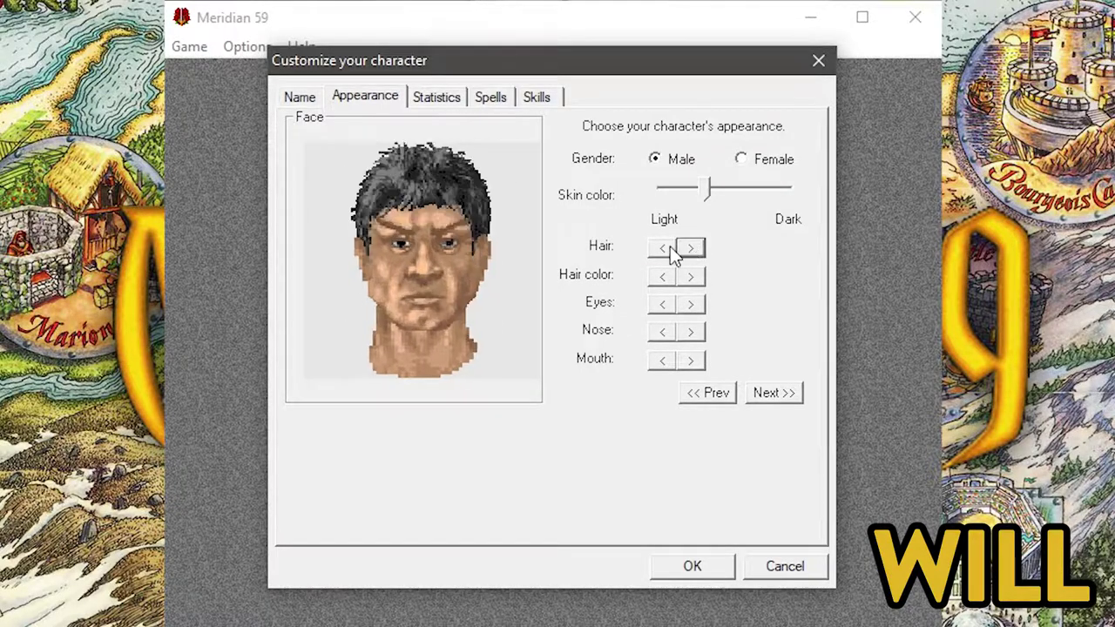
{"action": "left_click", "coordinate": [663, 248]}
{"action": "left_click", "coordinate": [694, 249]}
- Try another hair colour, pick the eyepatch eyes, and change the nose and mouth
{"action": "left_click", "coordinate": [694, 277]}
{"action": "left_click", "coordinate": [687, 305]}
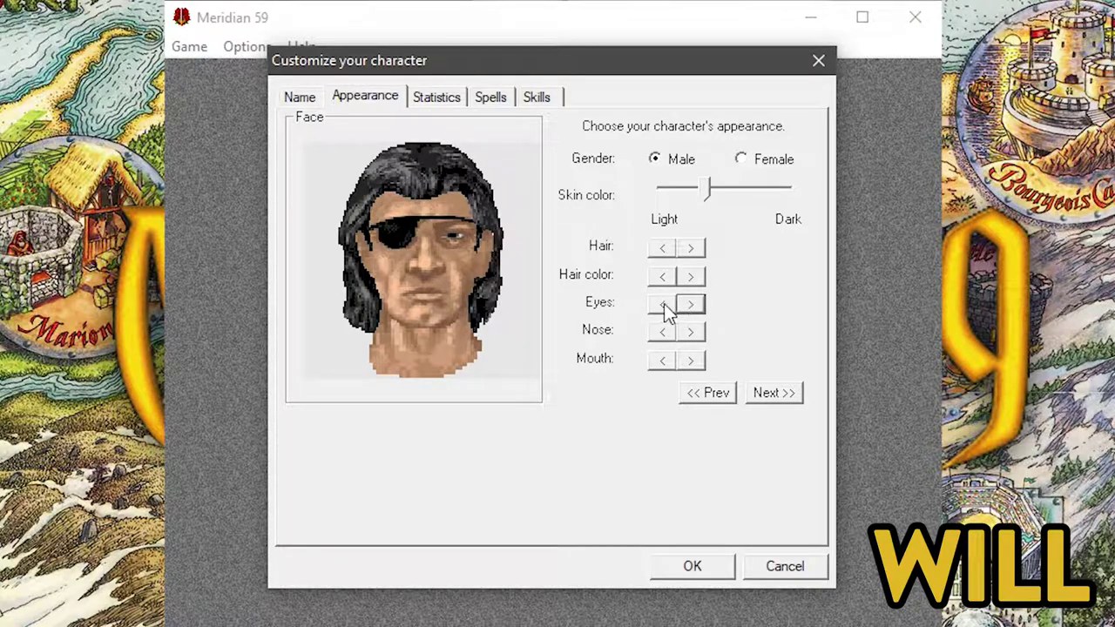
{"action": "left_click", "coordinate": [663, 304]}
{"action": "left_click", "coordinate": [663, 304]}
{"action": "left_click", "coordinate": [692, 304]}
{"action": "left_click", "coordinate": [662, 332]}
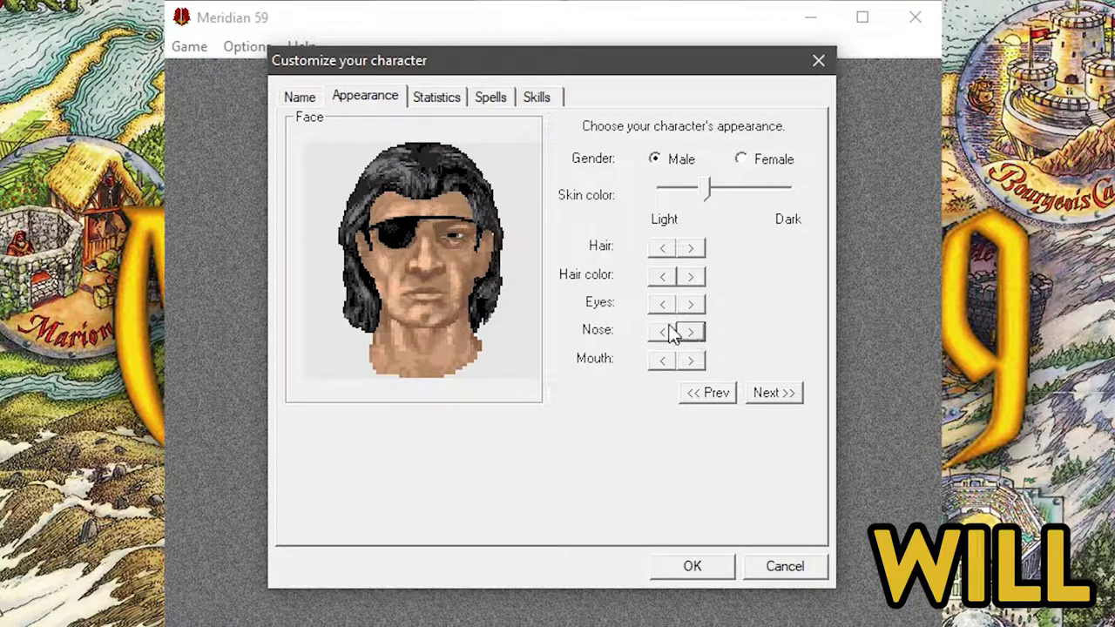
{"action": "left_click", "coordinate": [661, 361]}
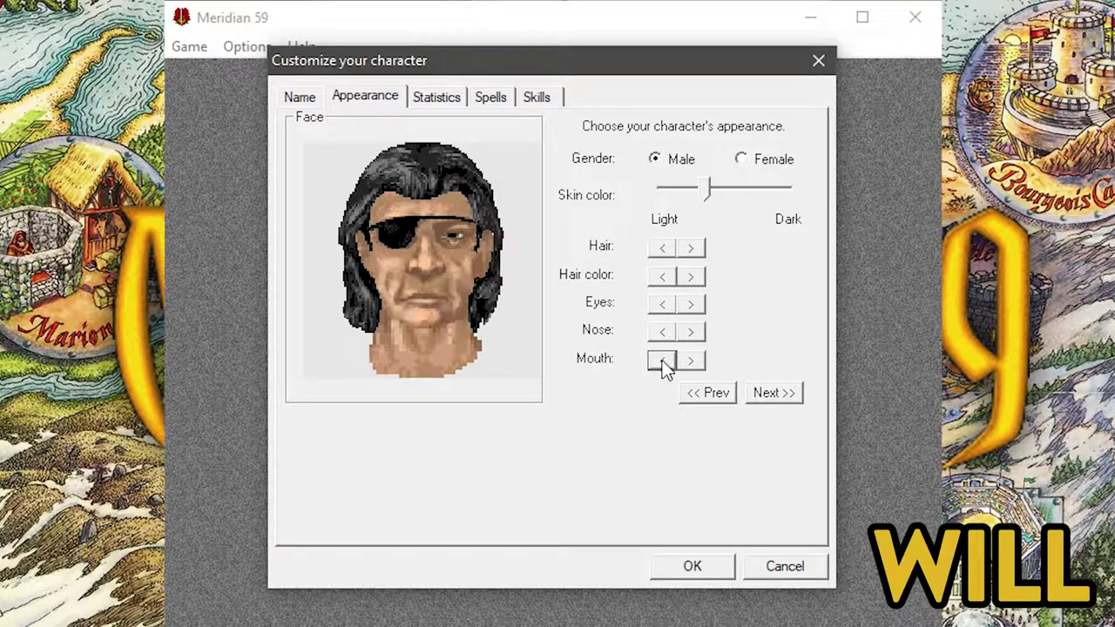
{"action": "left_click", "coordinate": [661, 362]}
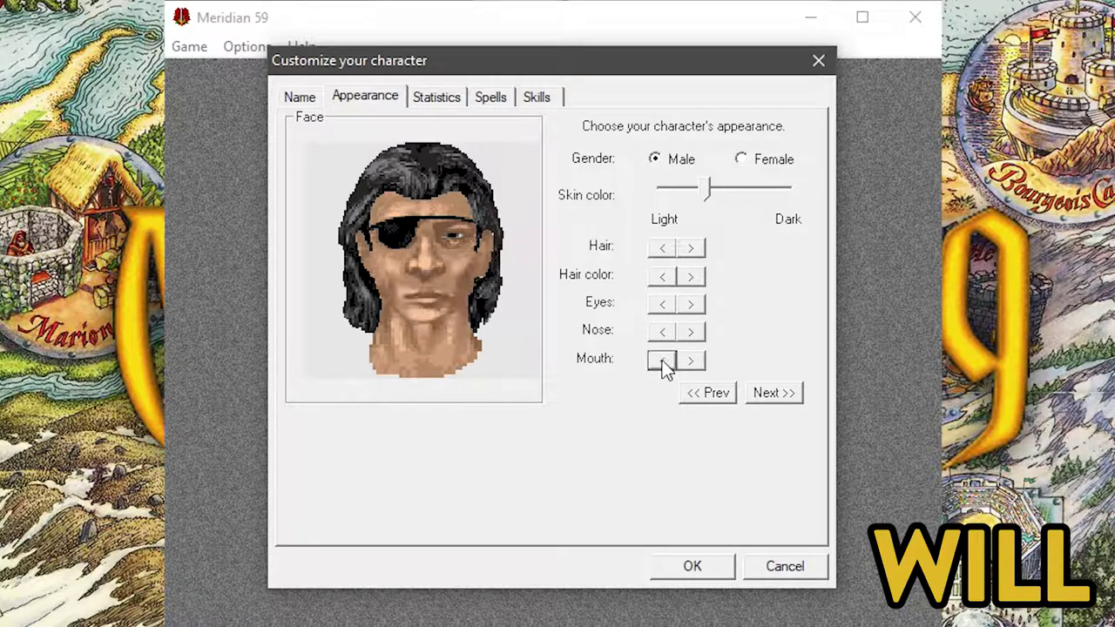
{"action": "left_click", "coordinate": [662, 333]}
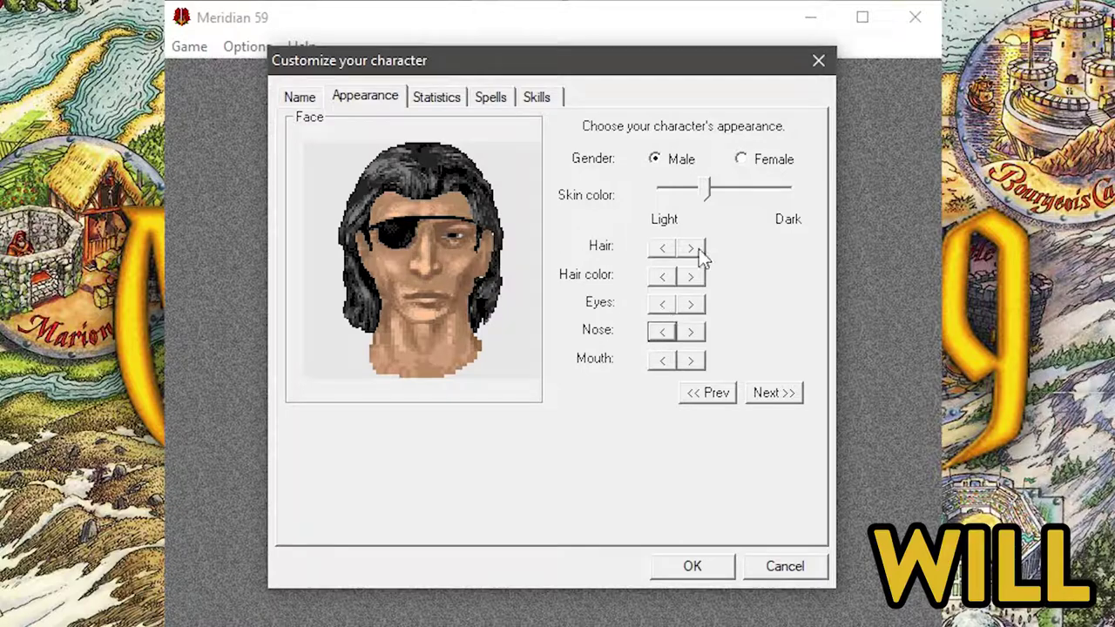
- Darken the skin, choose long hair with headband, red-brown colour, eyepatch and a new nose
{"action": "mouse_move", "coordinate": [710, 189]}
{"action": "left_mouse_down"}
{"action": "mouse_move", "coordinate": [751, 208]}
{"action": "mouse_move", "coordinate": [797, 207]}
{"action": "left_mouse_up"}
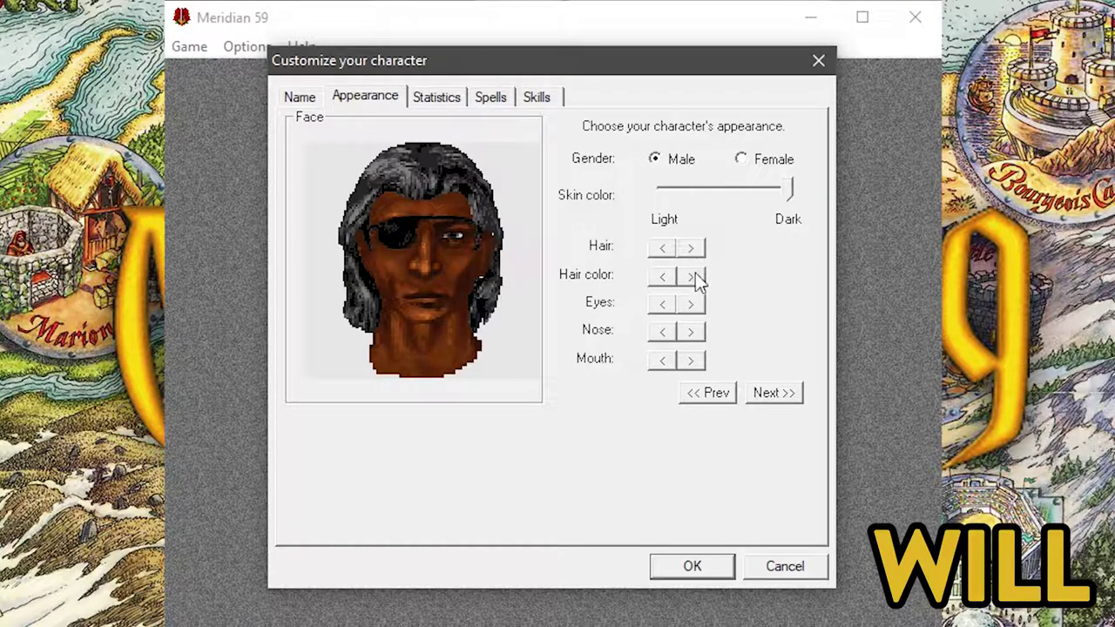
{"action": "left_click", "coordinate": [692, 248]}
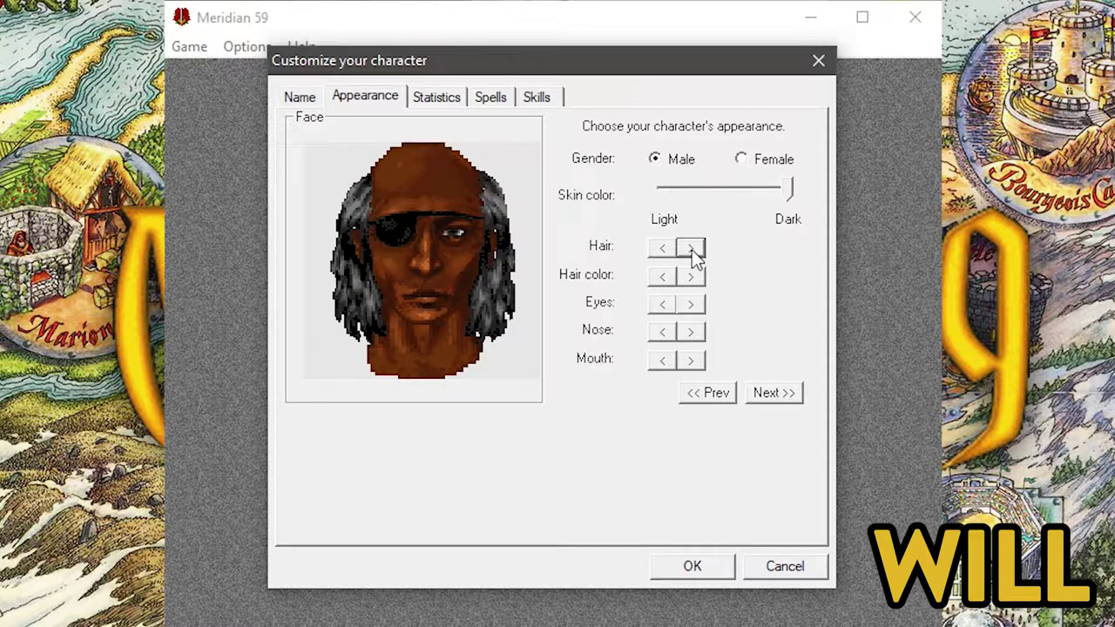
{"action": "left_click", "coordinate": [691, 248]}
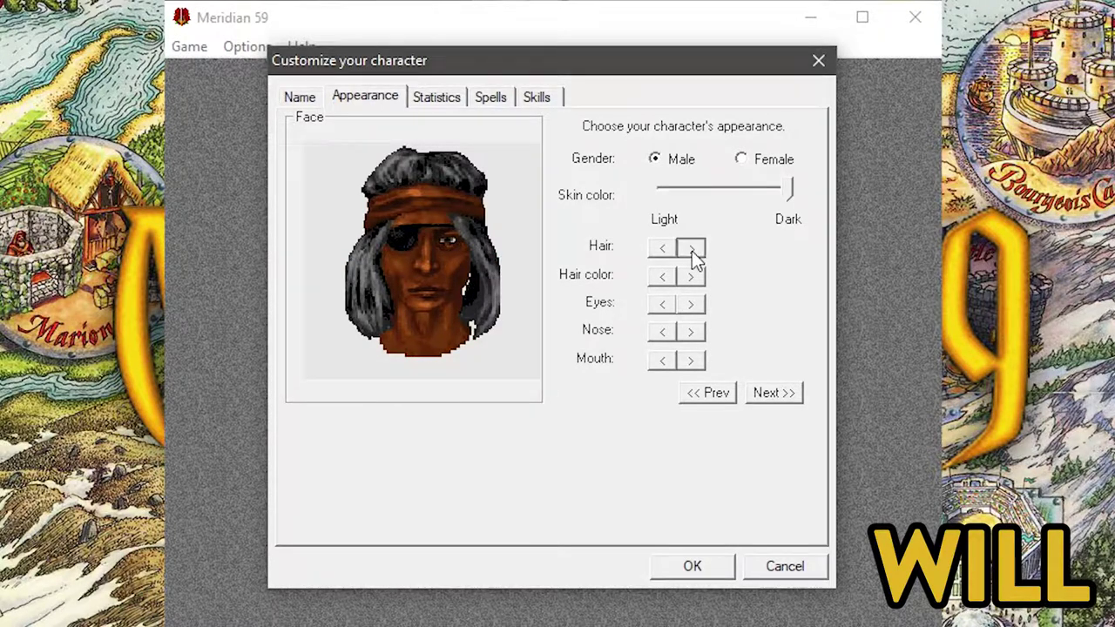
{"action": "left_click", "coordinate": [692, 249]}
{"action": "left_click", "coordinate": [662, 250]}
{"action": "left_click", "coordinate": [666, 287]}
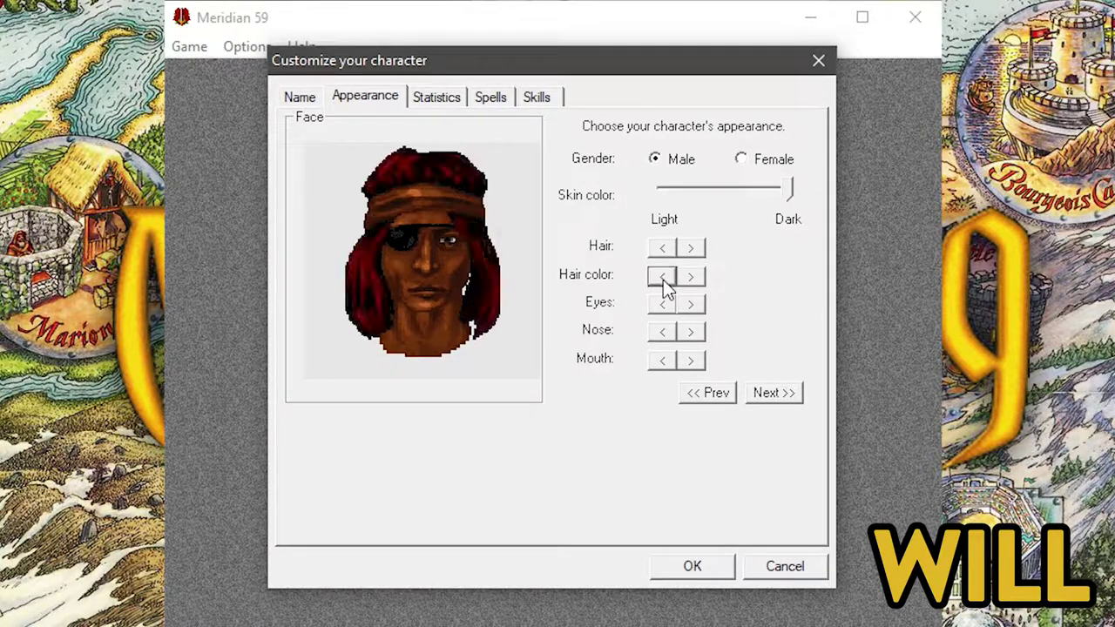
{"action": "left_click", "coordinate": [692, 304]}
{"action": "left_click", "coordinate": [665, 305]}
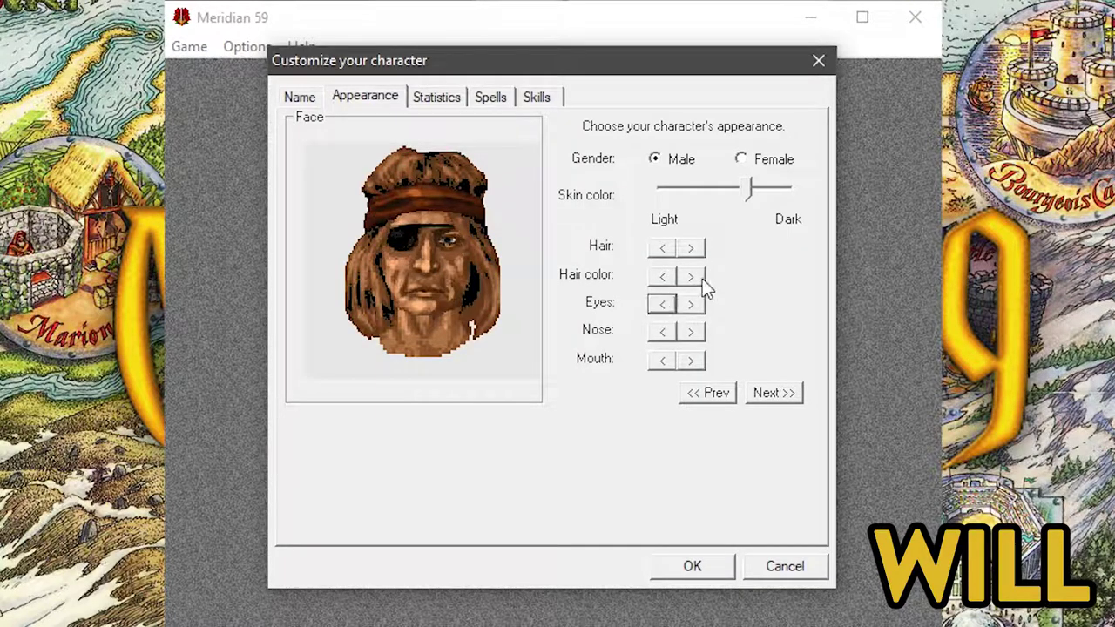
{"action": "left_click", "coordinate": [692, 277]}
{"action": "left_click", "coordinate": [691, 335]}
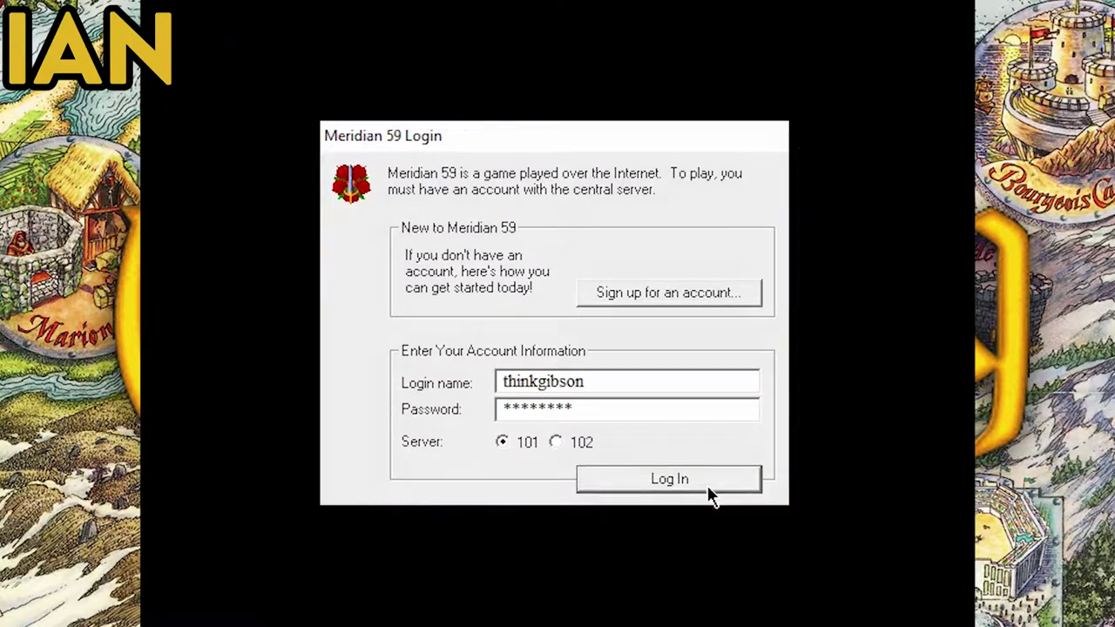
- Log in and enter YawnJeepson's name and tiny gold-hoarding shortbread-baker description
{"action": "left_click", "coordinate": [707, 485]}
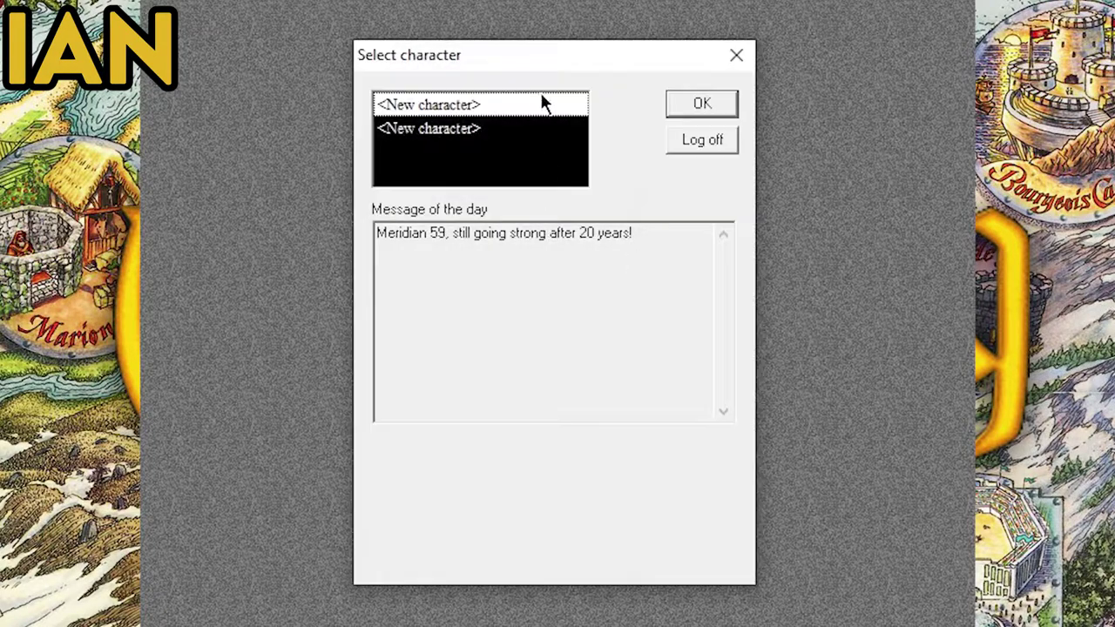
{"action": "left_click", "coordinate": [702, 103]}
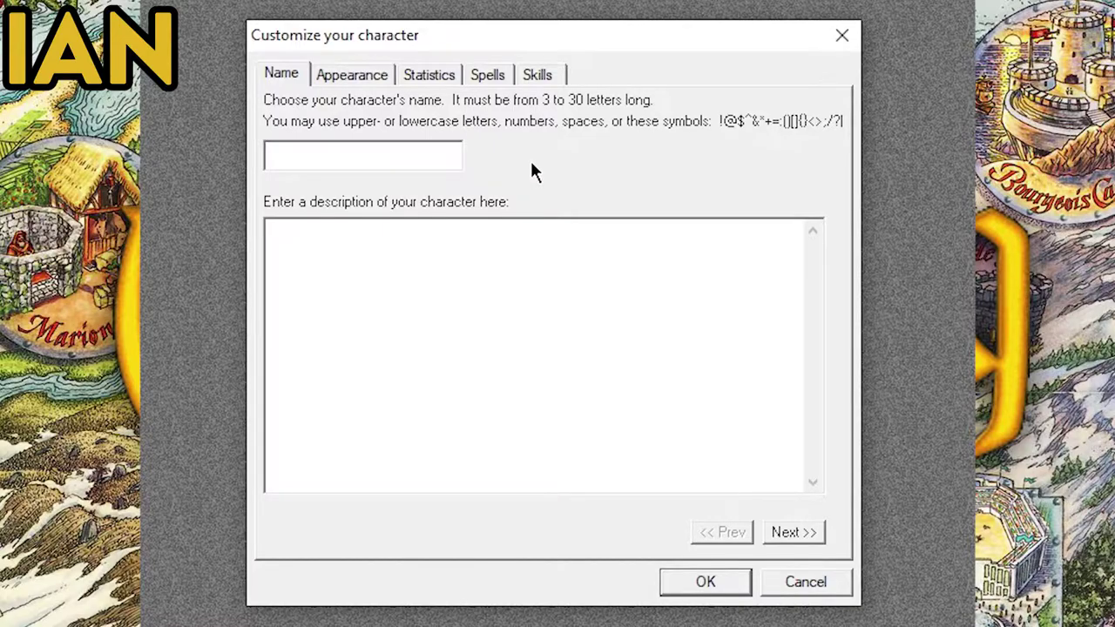
{"action": "type", "text": "Y"}
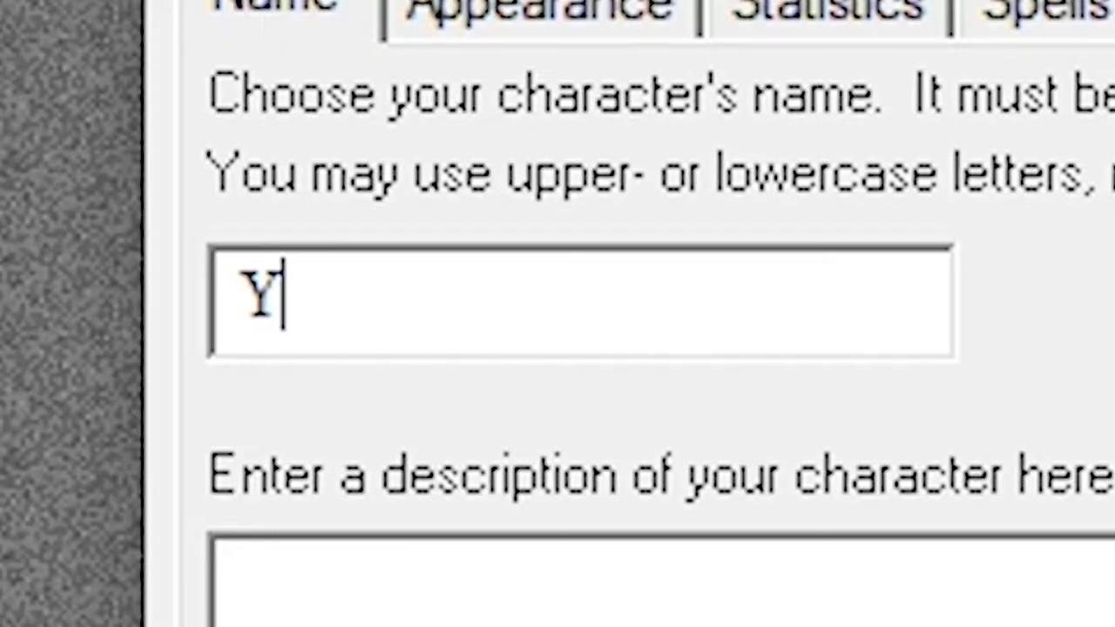
{"action": "type", "text": "awn"}
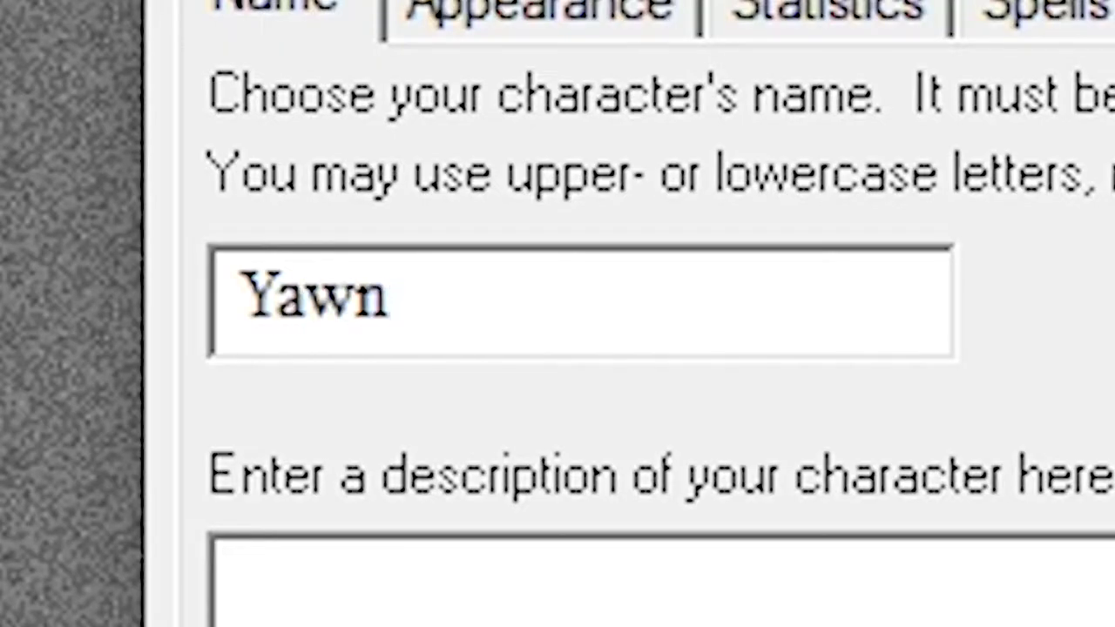
{"action": "type", "text": "Jeepson"}
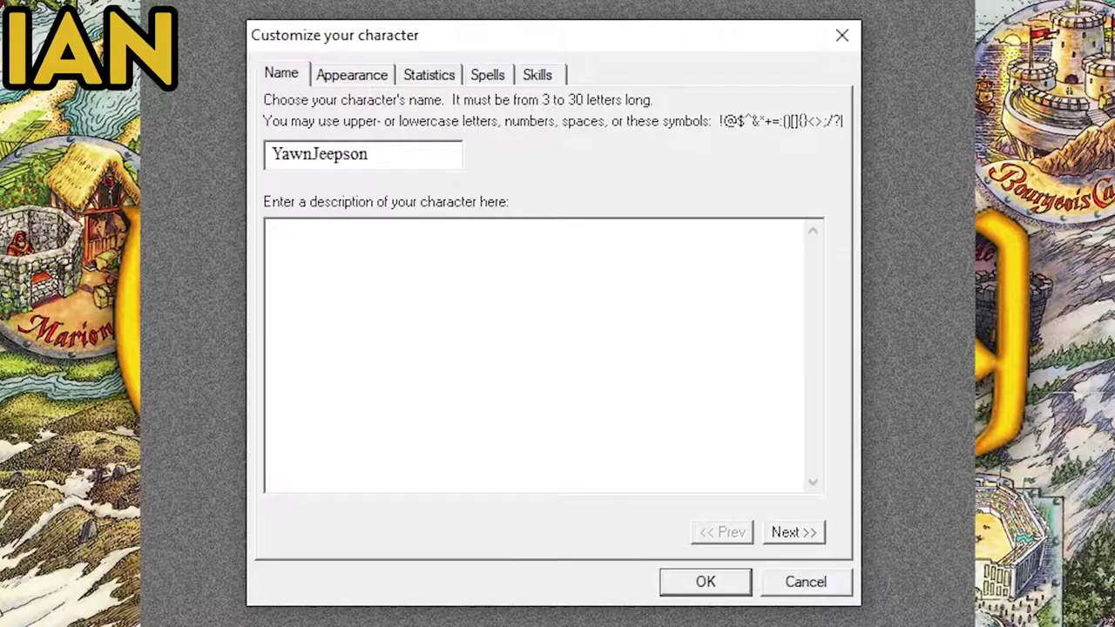
{"action": "left_click", "coordinate": [645, 371]}
{"action": "type", "text": "He loves to bake shortbread and give it out to children. His face is so hideous that only people who are blind are offended it."}
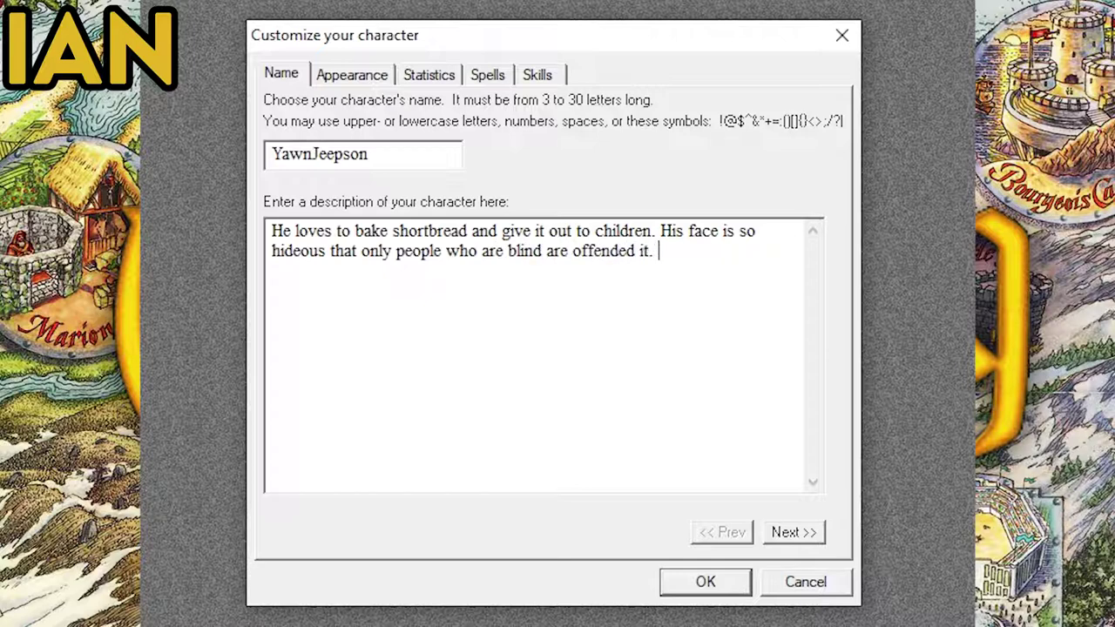
{"action": "type", "text": " He's small "}
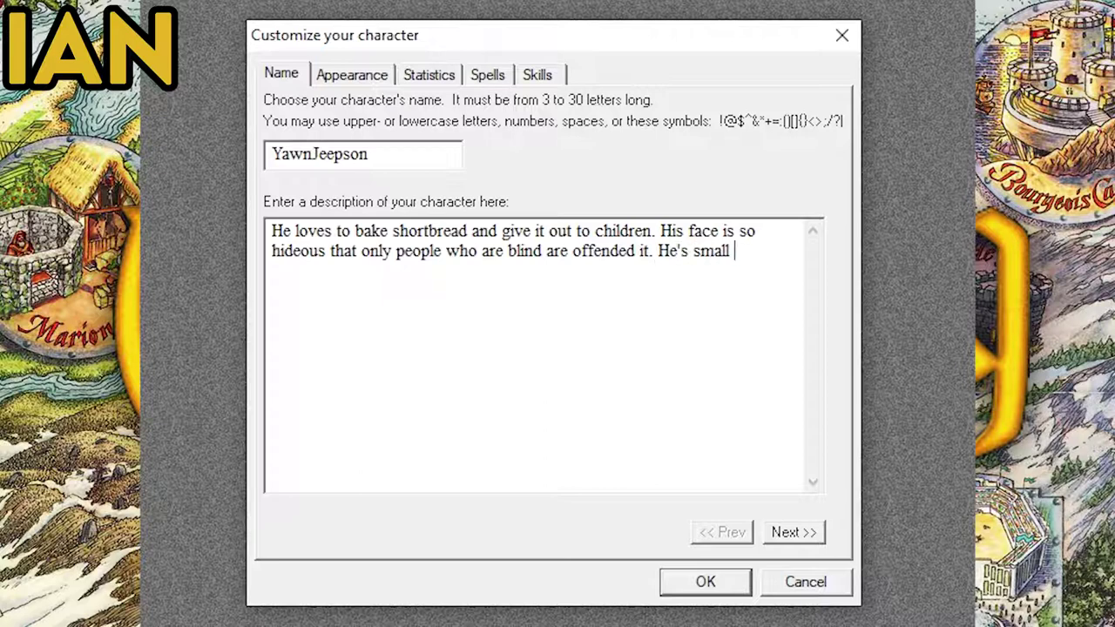
{"action": "type", "text": "like the size of a tuna can. "}
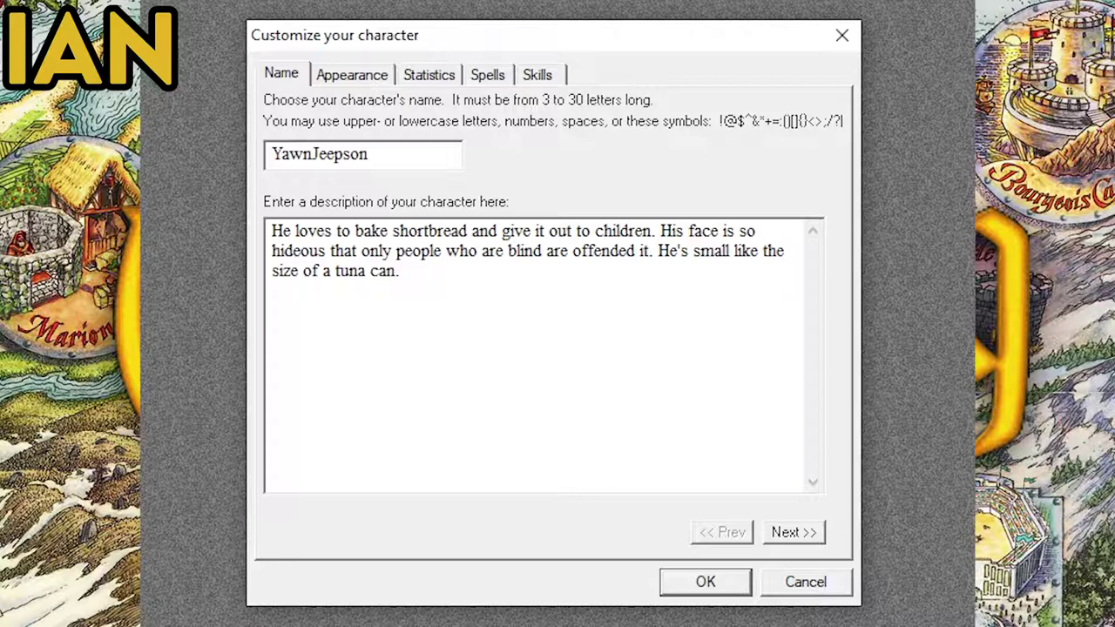
{"action": "type", "text": "His only re"}
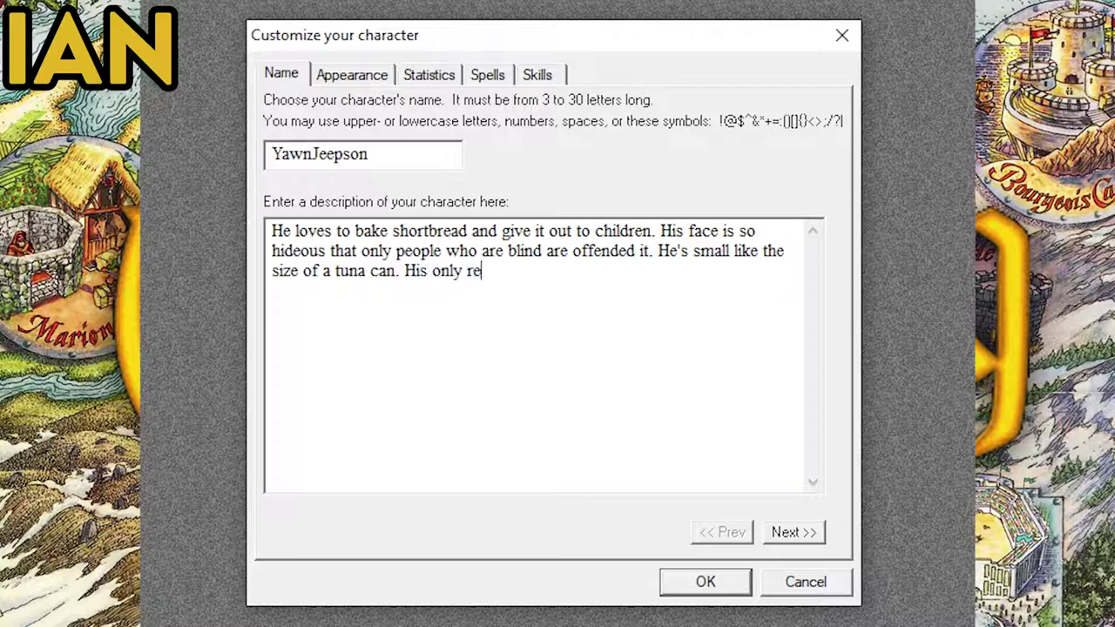
{"action": "type", "text": "g qualit"}
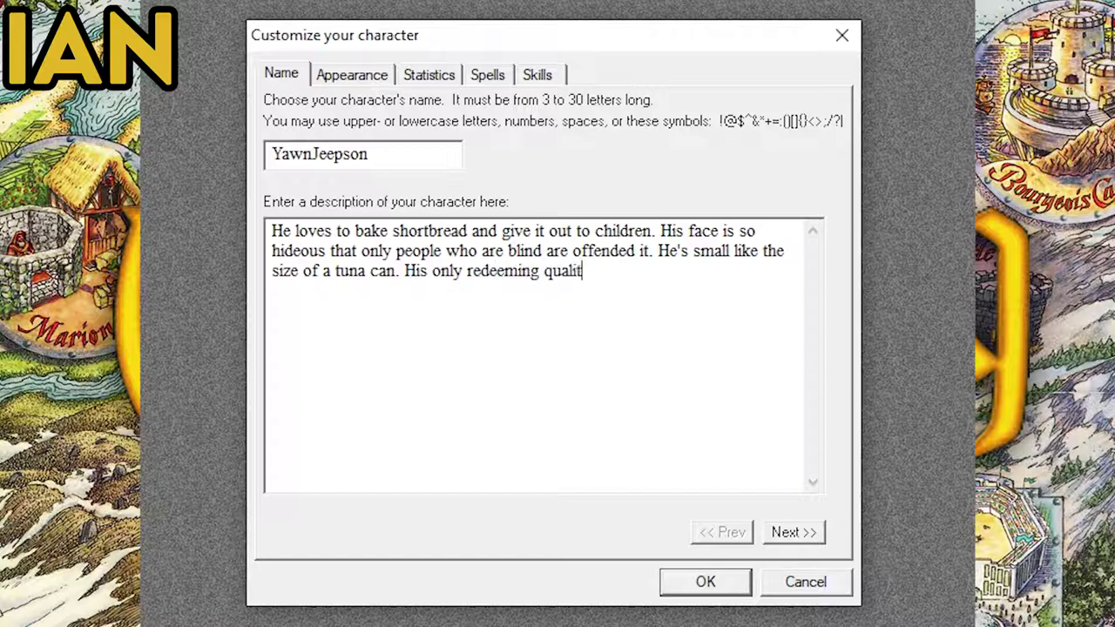
{"action": "type", "text": "y is that he loves g"}
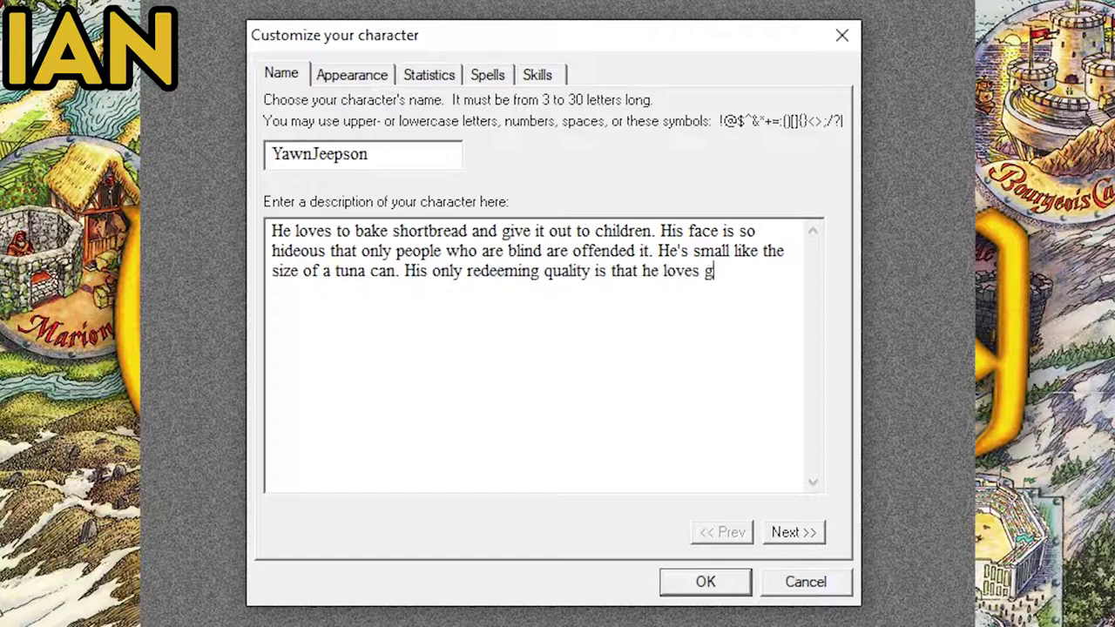
{"action": "type", "text": "old so much he can't spend it."}
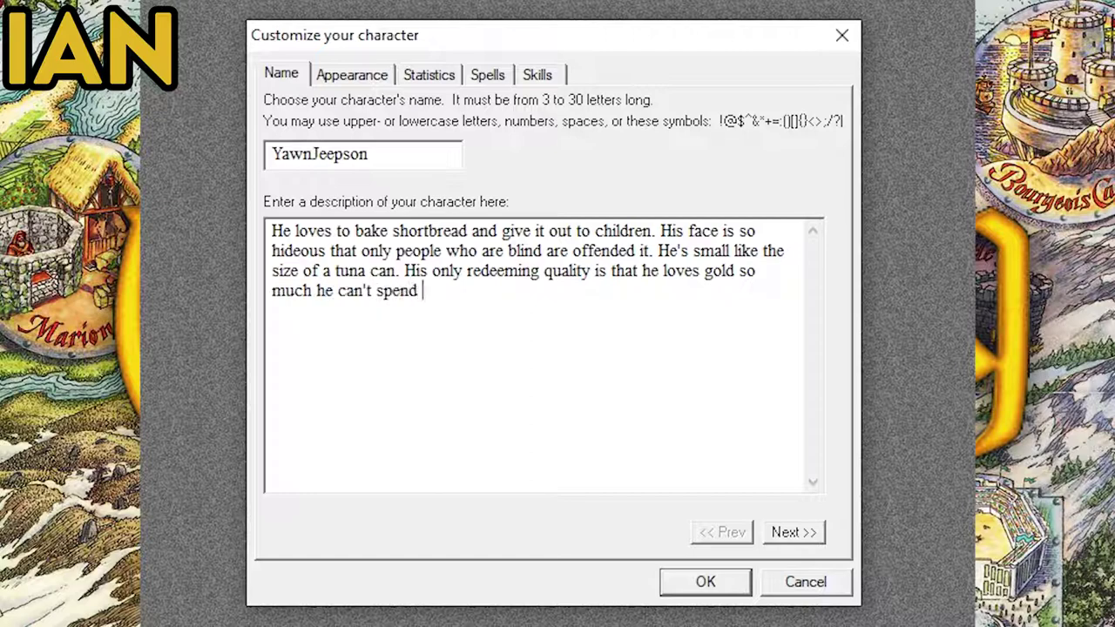
- Switch between the Appearance and Name tabs to review YawnJeepson
{"action": "left_click", "coordinate": [375, 74]}
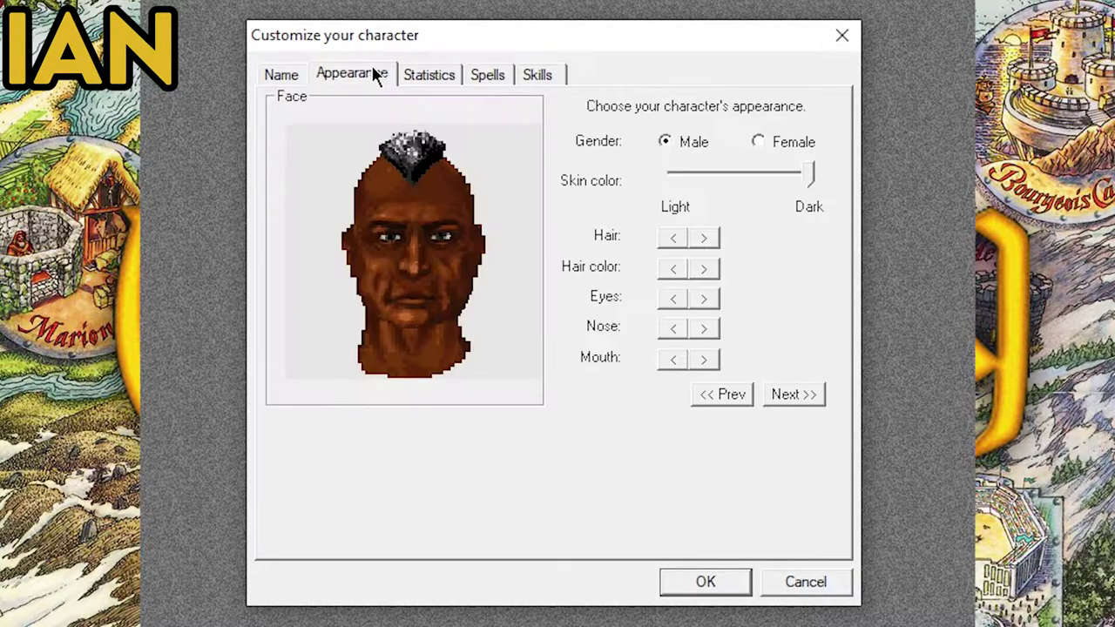
{"action": "left_click", "coordinate": [274, 75]}
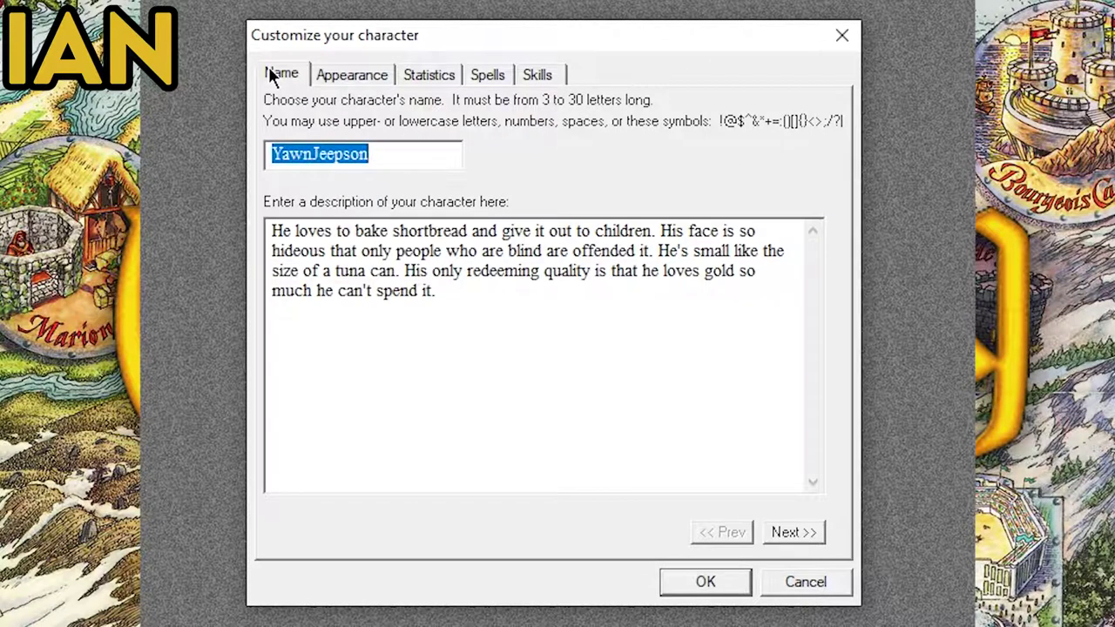
{"action": "left_click", "coordinate": [322, 75]}
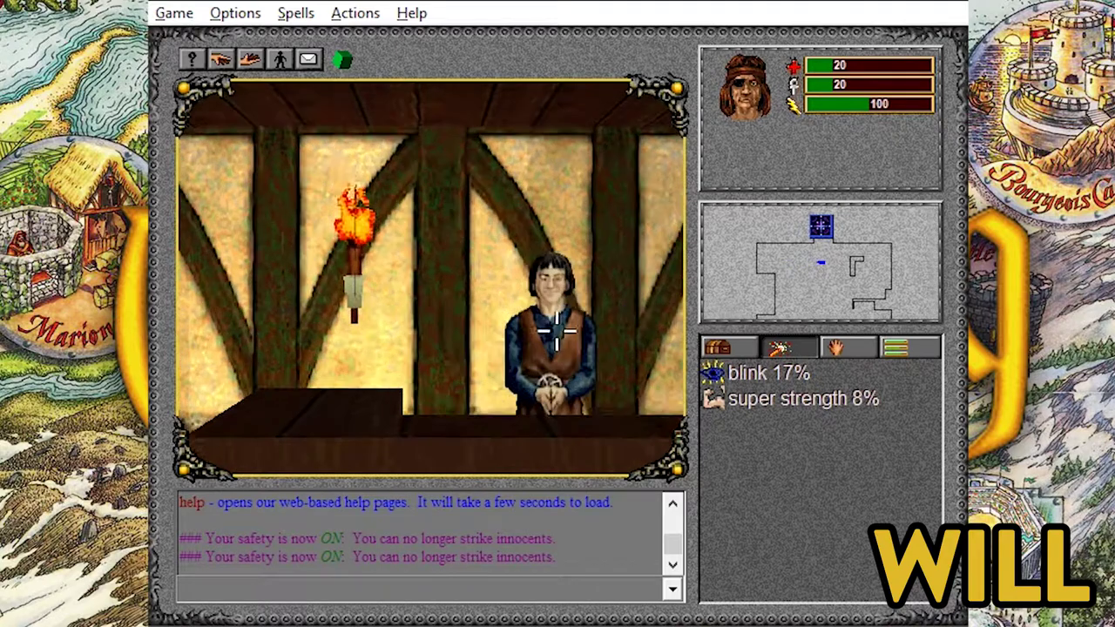
- Turn and walk through the inn toward the sign, door and the other player
{"action": "key", "text": "Right"}
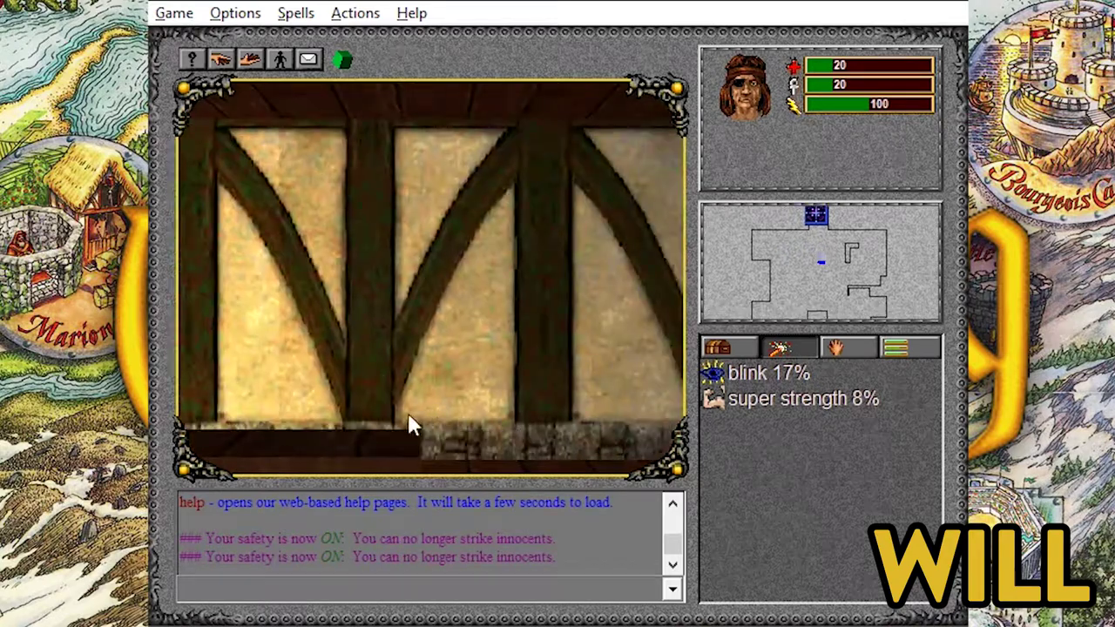
{"action": "key", "text": "Right"}
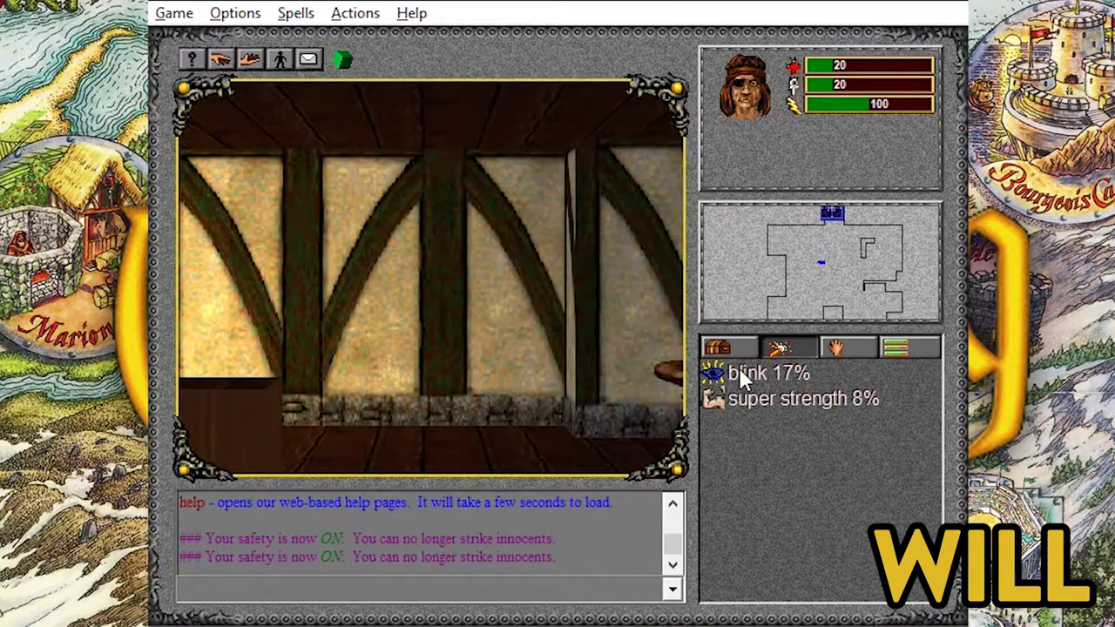
{"action": "key", "text": "Right"}
{"action": "key", "text": "Right"}
{"action": "key", "text": "Up"}
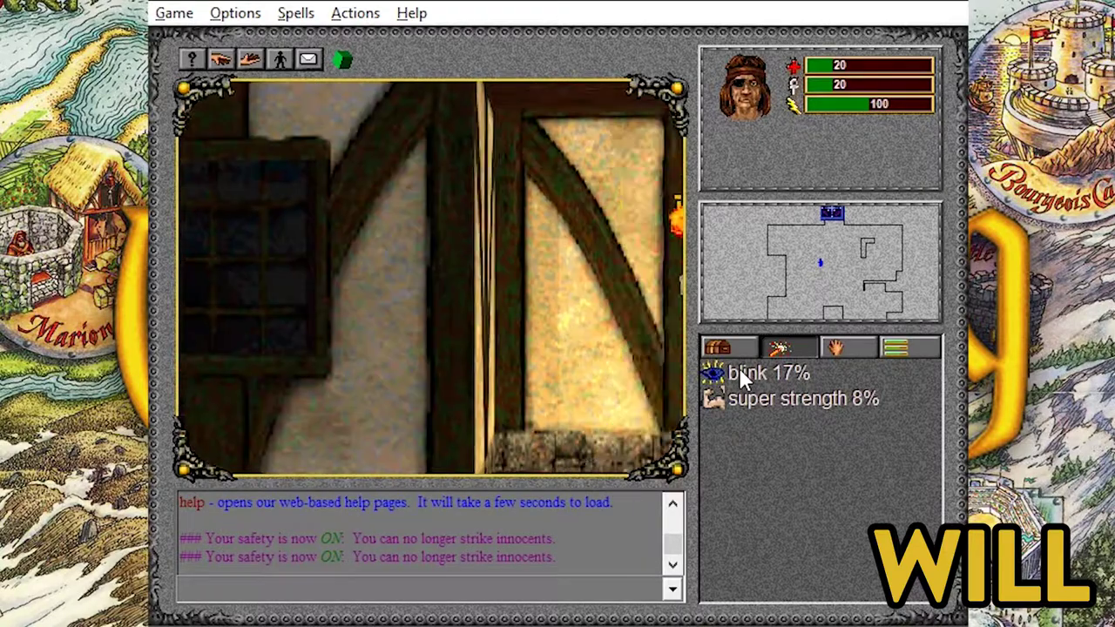
{"action": "key", "text": "Right"}
{"action": "key", "text": "Right"}
{"action": "key", "text": "Right"}
{"action": "key", "text": "Right"}
{"action": "key", "text": "Right"}
{"action": "key", "text": "Right"}
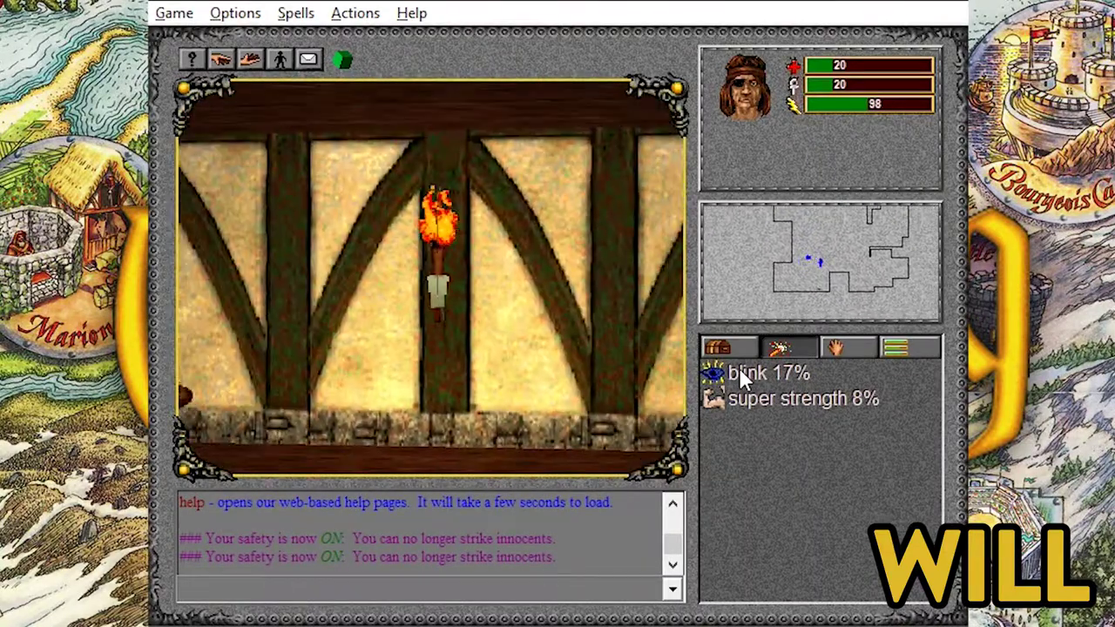
{"action": "key", "text": "Right"}
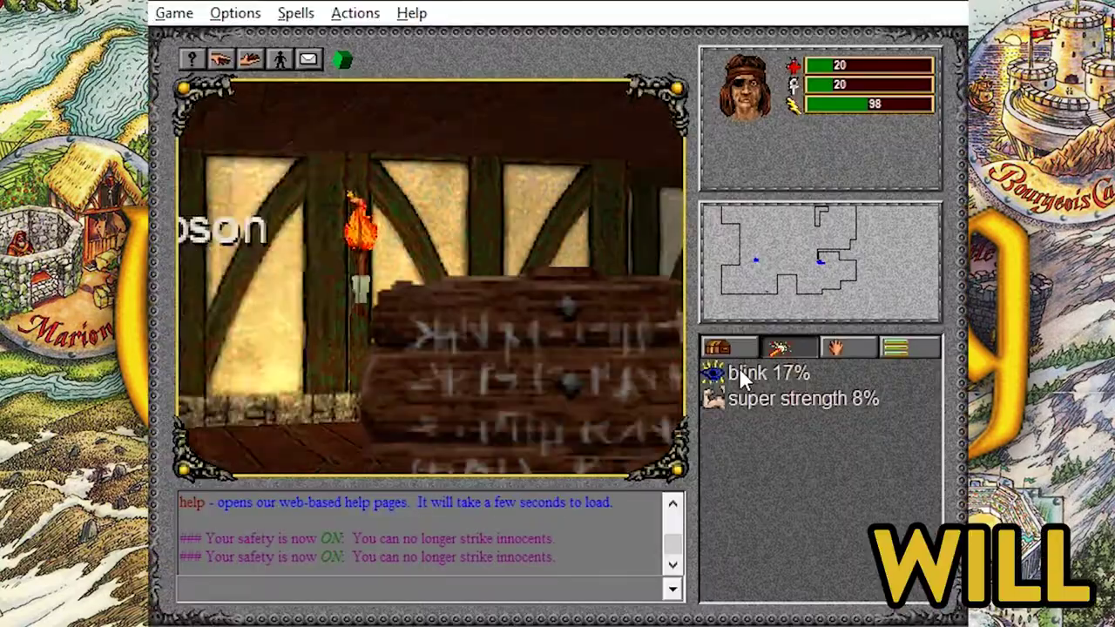
{"action": "key", "text": "Right"}
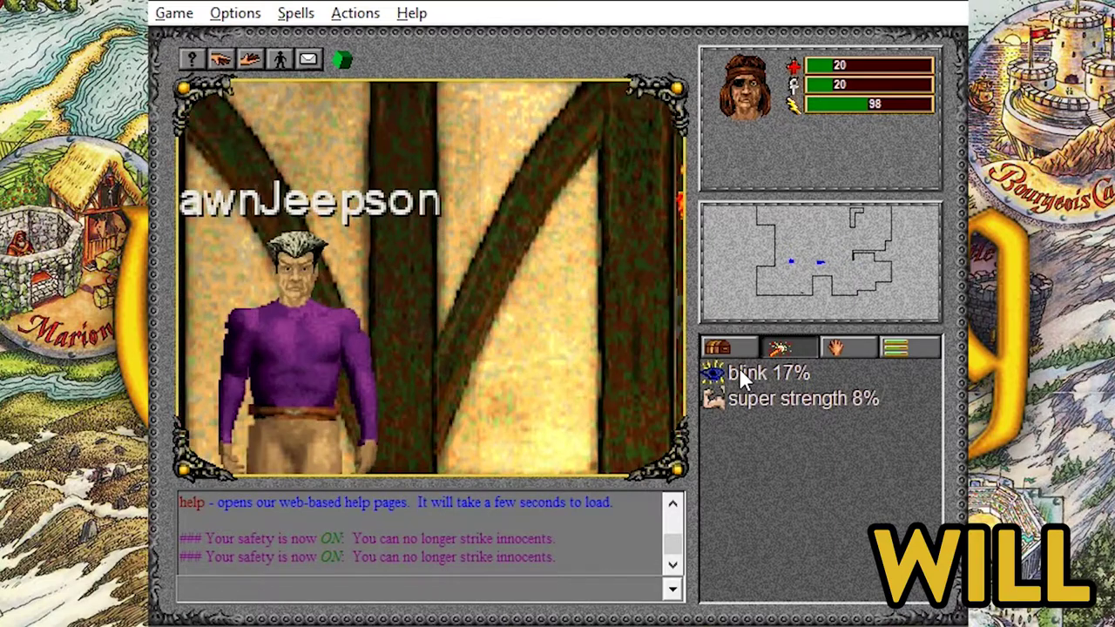
{"action": "key", "text": "Left"}
{"action": "key", "text": "Up"}
{"action": "key", "text": "Right"}
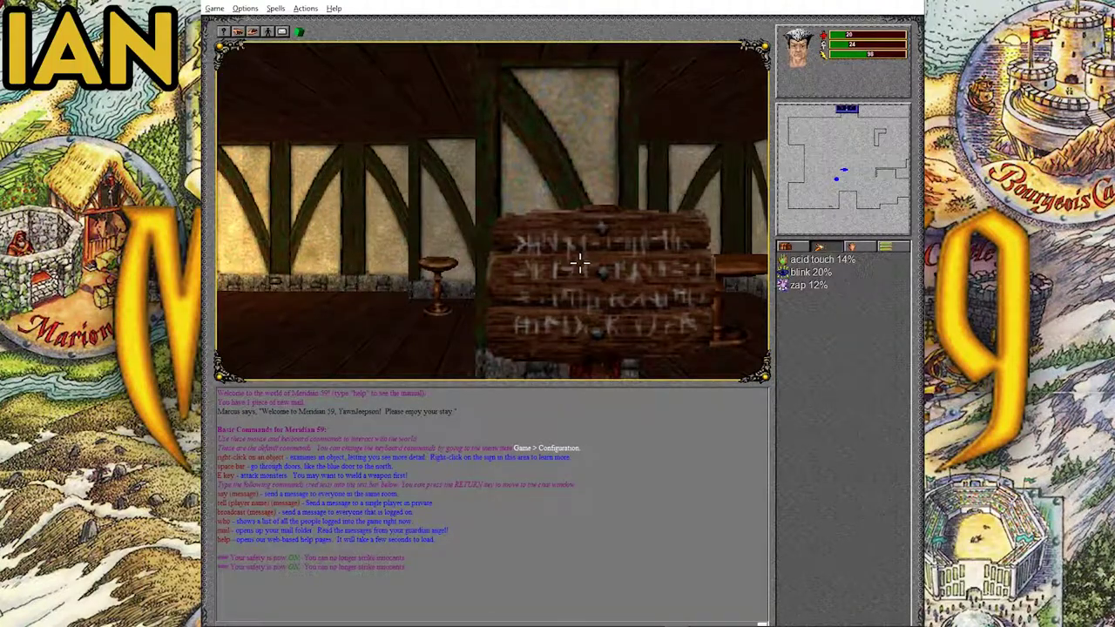
- Examine the wooden sign, then move closer to the other character
{"action": "right_click", "coordinate": [579, 263]}
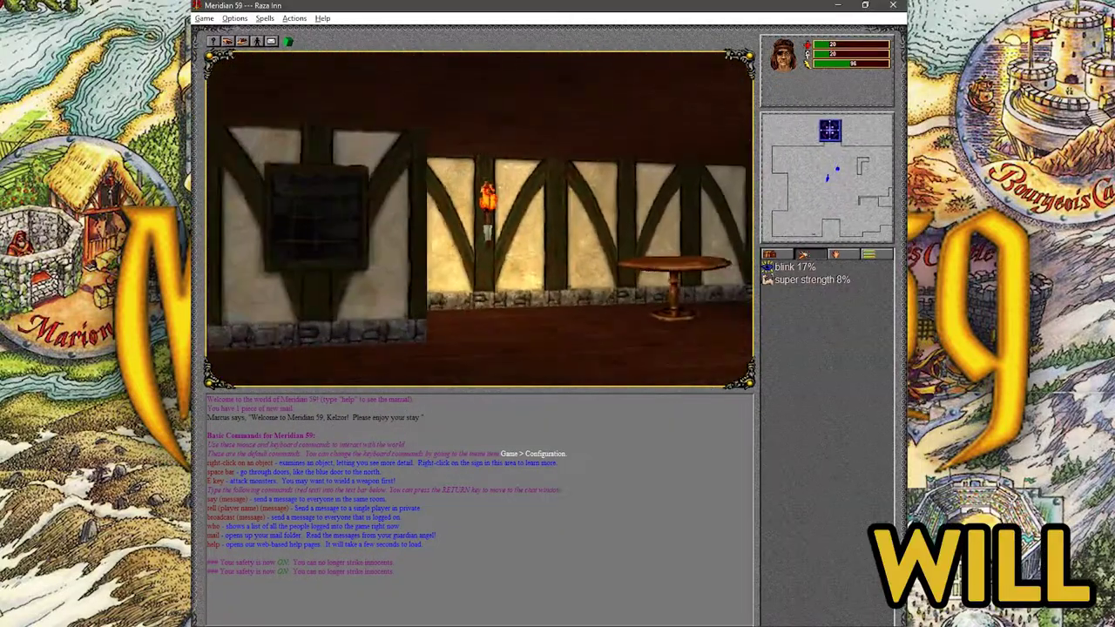
{"action": "key", "text": "Left"}
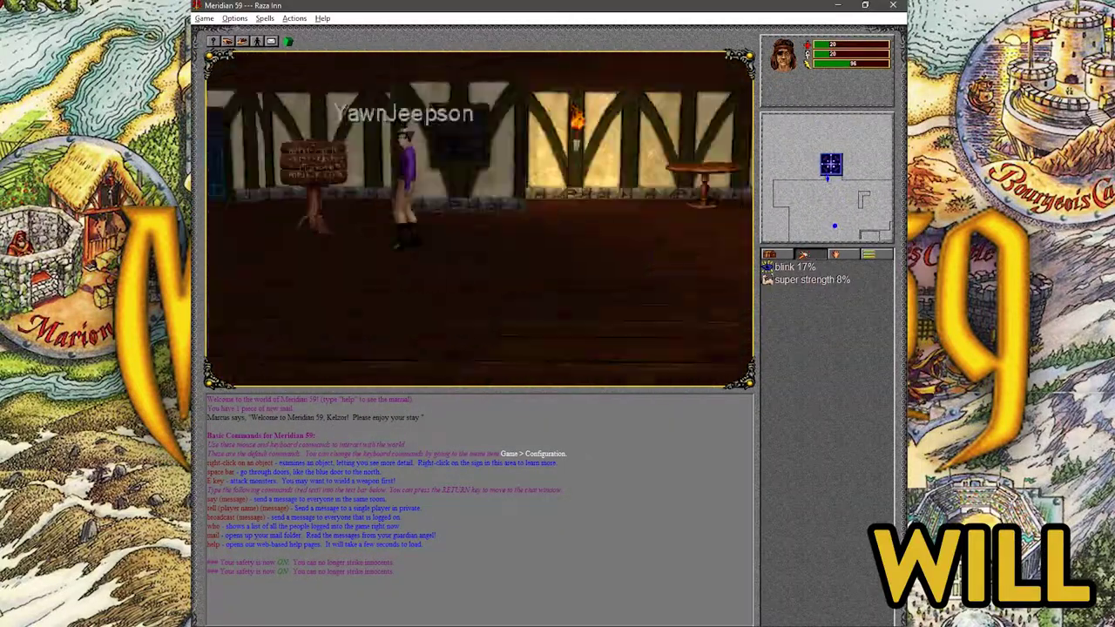
{"action": "key", "text": "Up"}
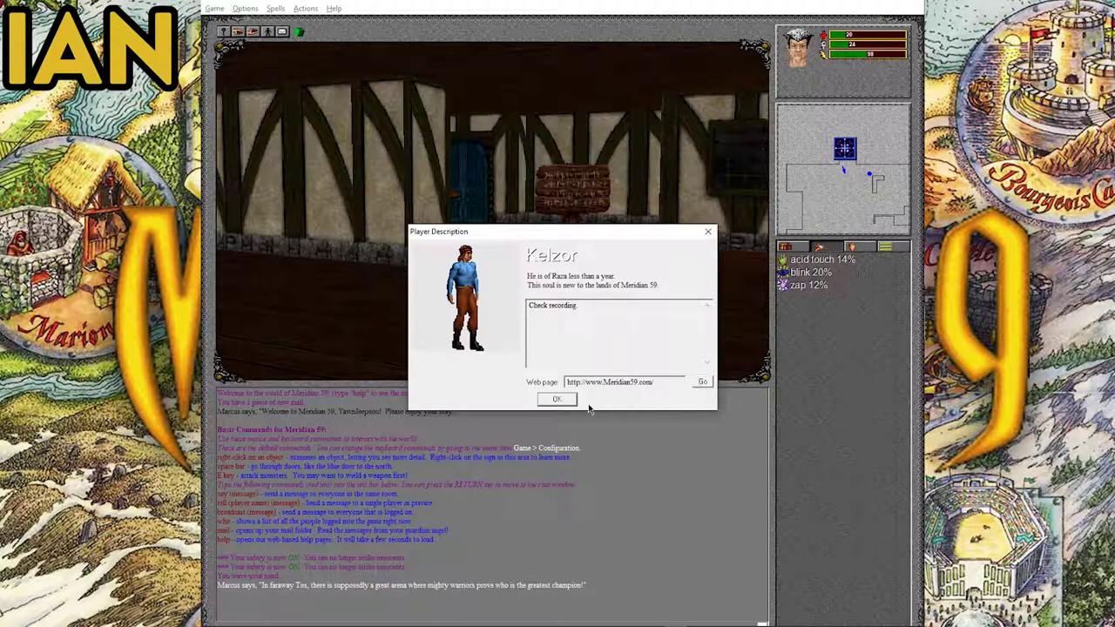
- Close the player description and walk toward the innkeeper behind the counter
{"action": "left_click", "coordinate": [566, 399]}
{"action": "key", "text": "Up"}
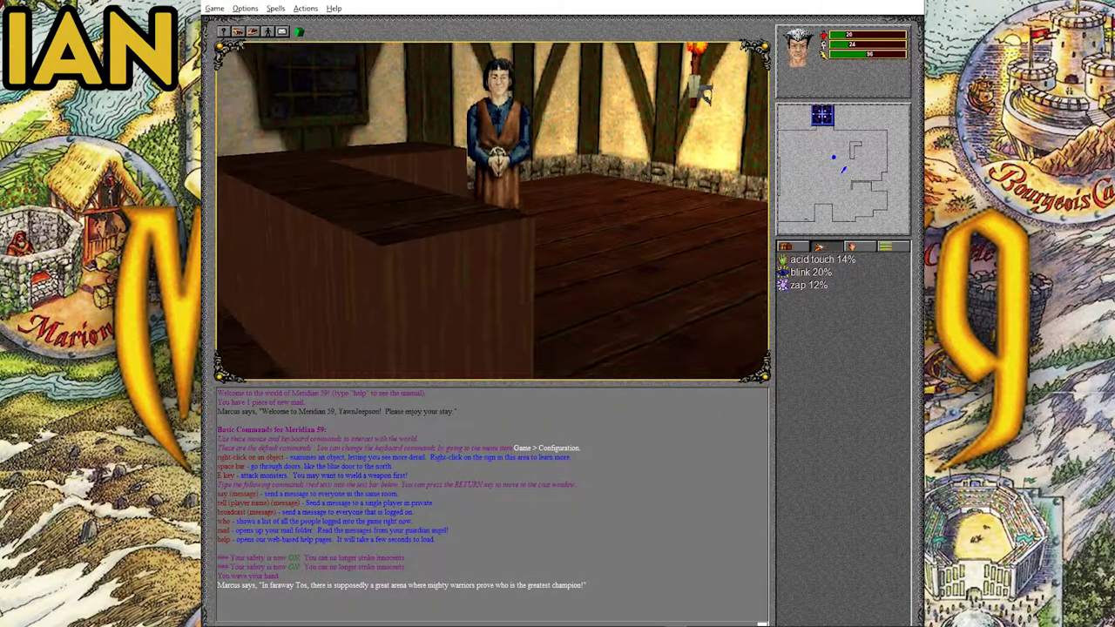
{"action": "key", "text": "Up"}
{"action": "key", "text": "Right"}
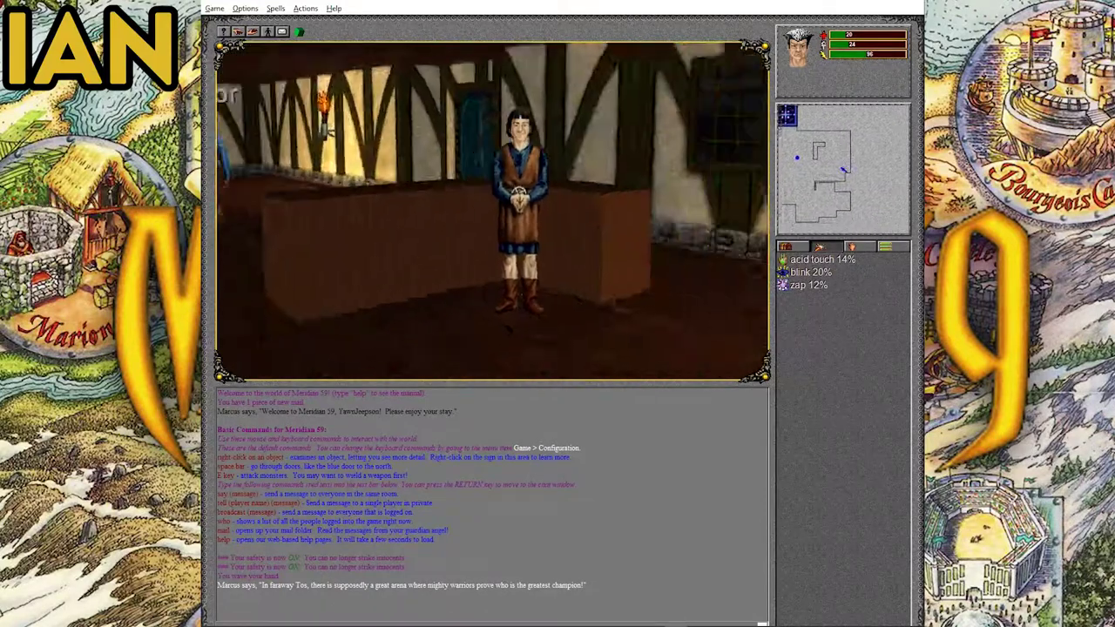
{"action": "key", "text": "Right"}
{"action": "key", "text": "Left"}
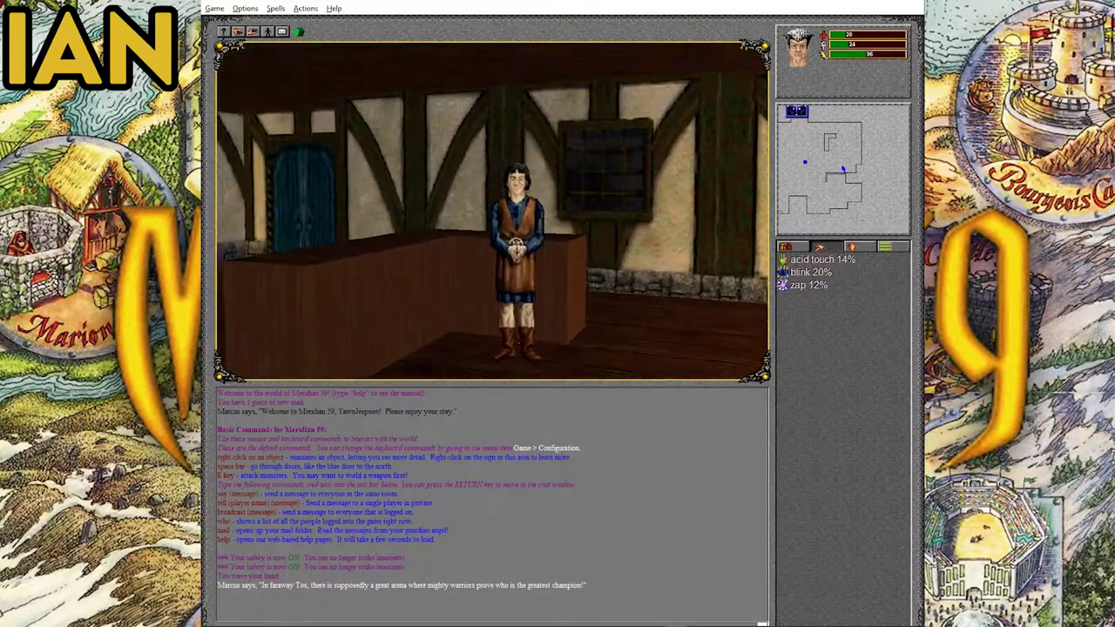
{"action": "key", "text": "Left"}
{"action": "key", "text": "Up"}
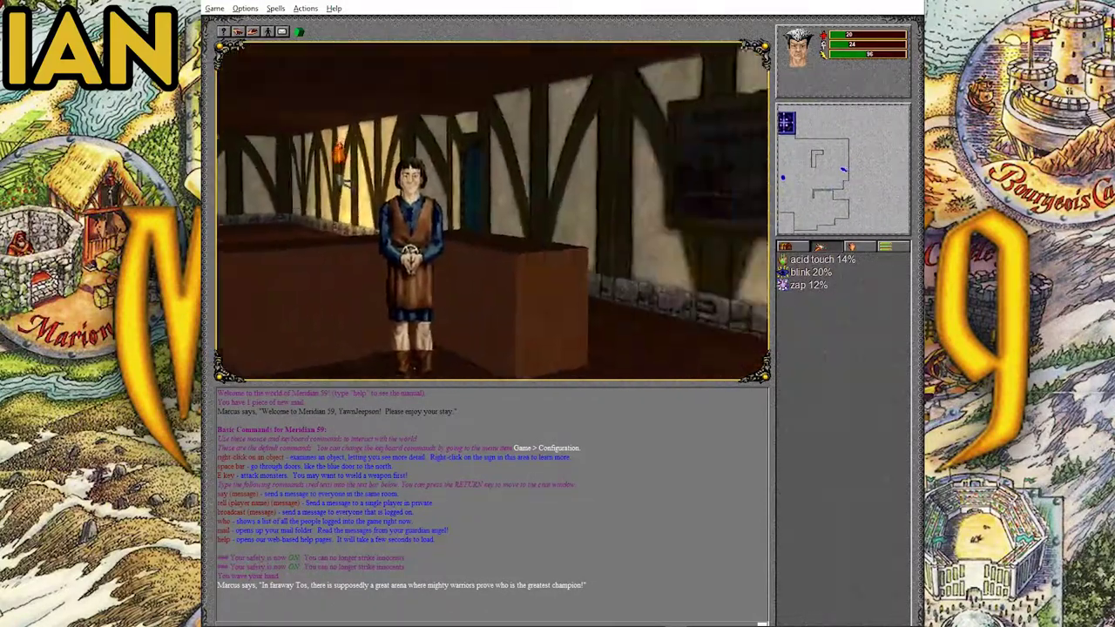
- Circle round to Marcus, read his description card, and close it
{"action": "key", "text": "Left"}
{"action": "key", "text": "Up"}
{"action": "key", "text": "Right"}
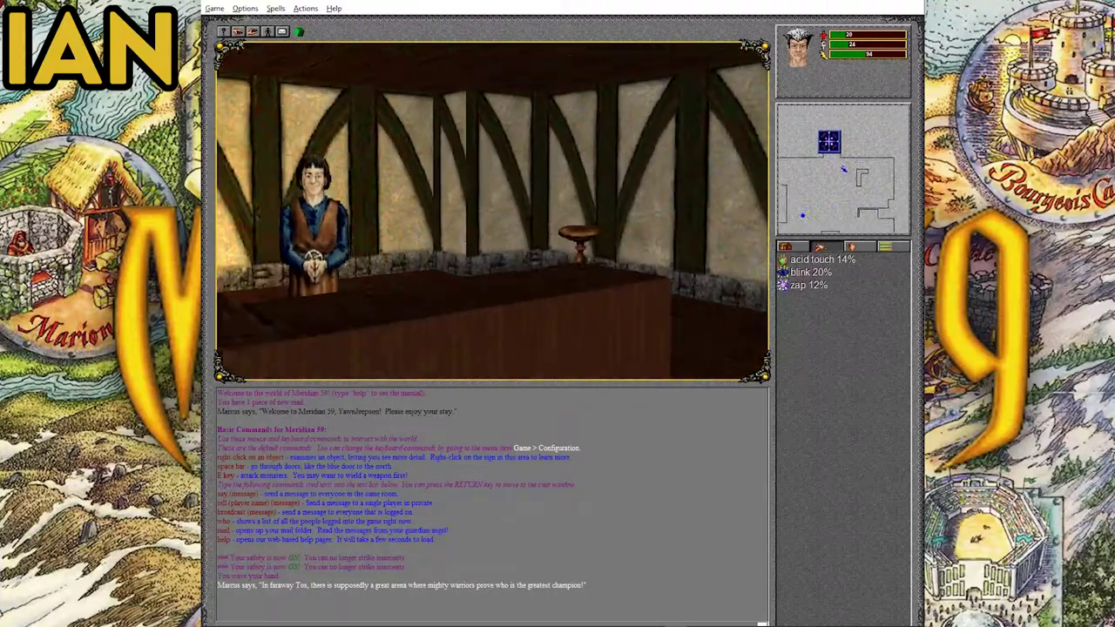
{"action": "key", "text": "Left"}
{"action": "key", "text": "Up"}
{"action": "right_click", "coordinate": [504, 231]}
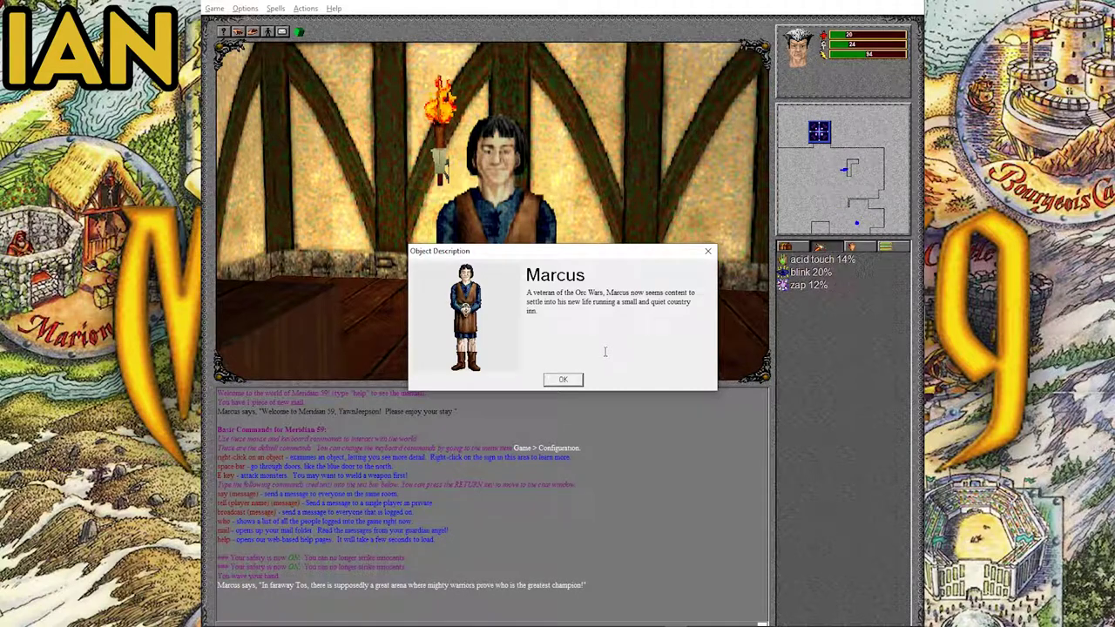
{"action": "left_click", "coordinate": [563, 379]}
- Back away from the blue door and show the 'Who is logged on' player list
{"action": "key", "text": "Down"}
{"action": "left_click", "coordinate": [288, 17]}
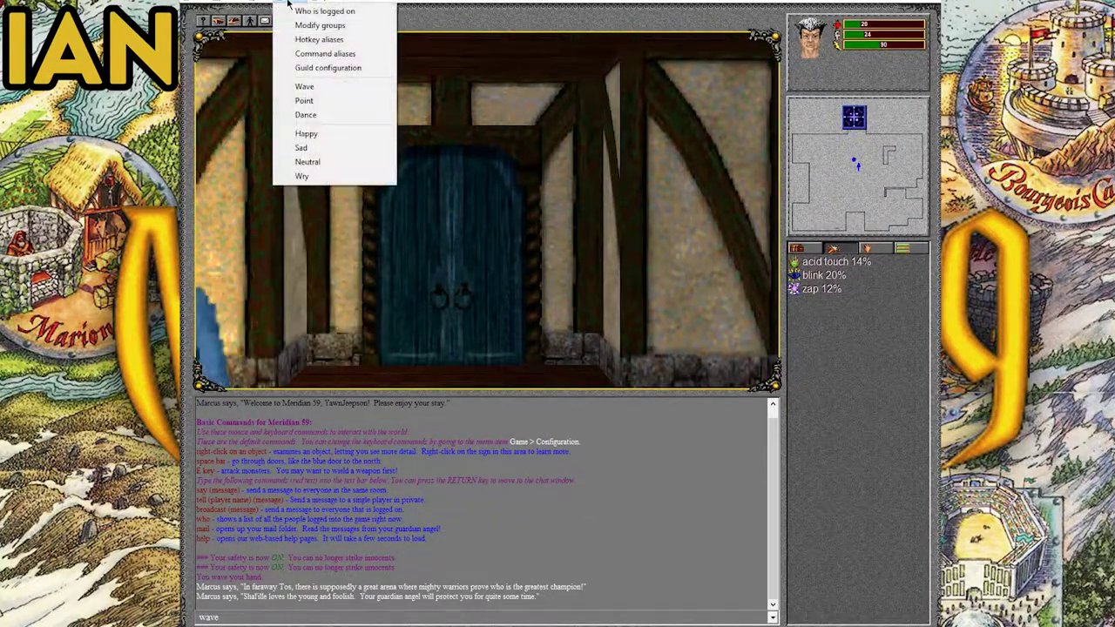
{"action": "left_click", "coordinate": [354, 12]}
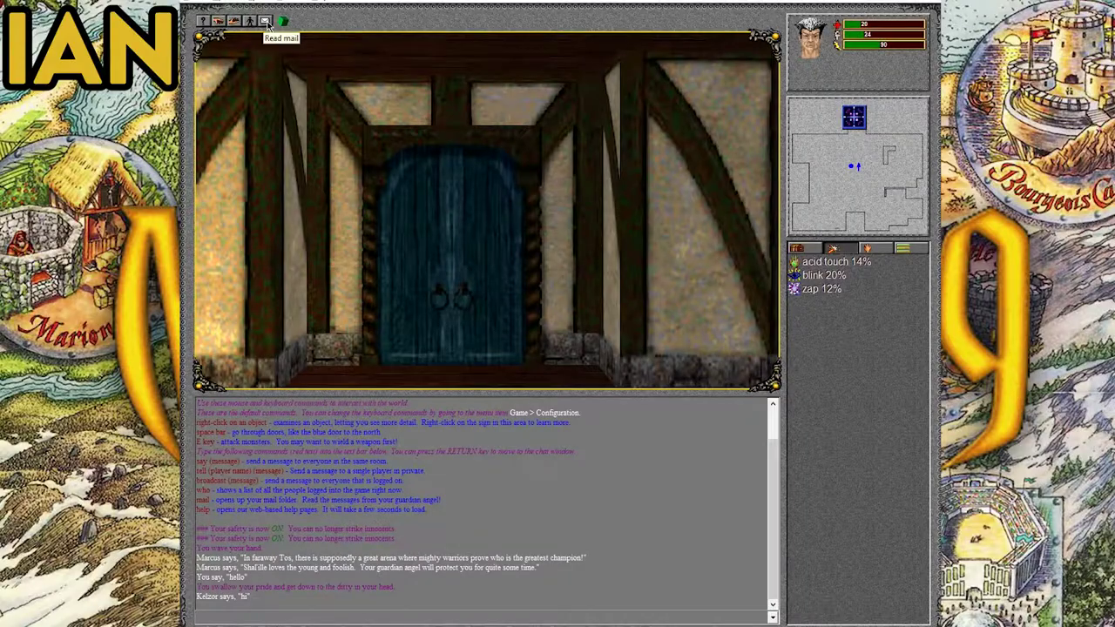
- Glance at the Welcome! mail, then send Kelzor 'Hiya baby' saying 'How's it hanging'
{"action": "key", "text": "Return"}
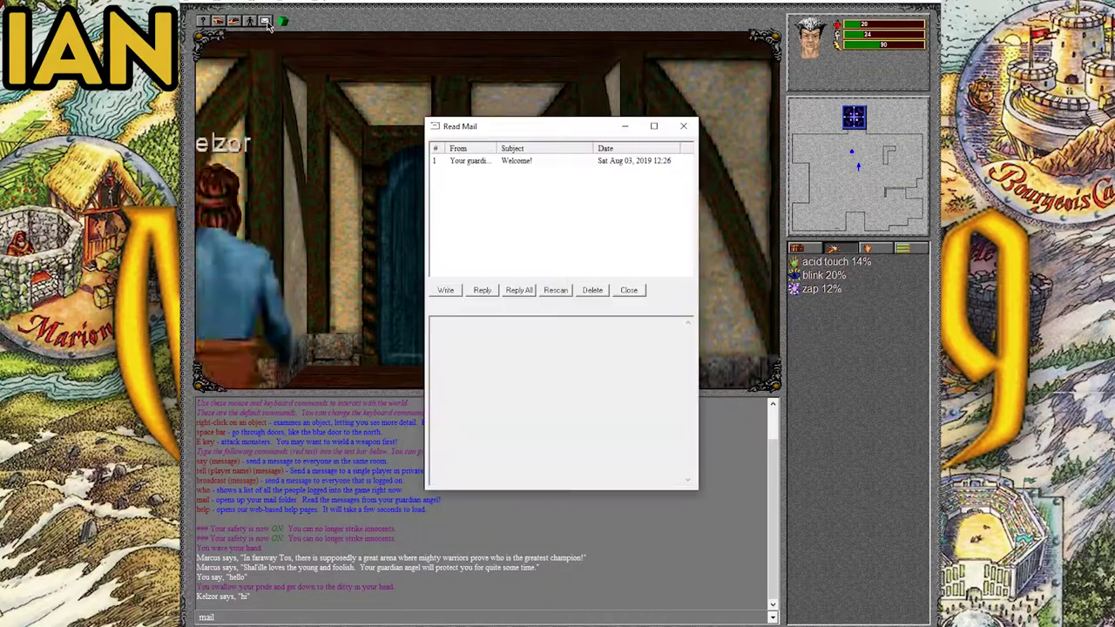
{"action": "left_click", "coordinate": [549, 160]}
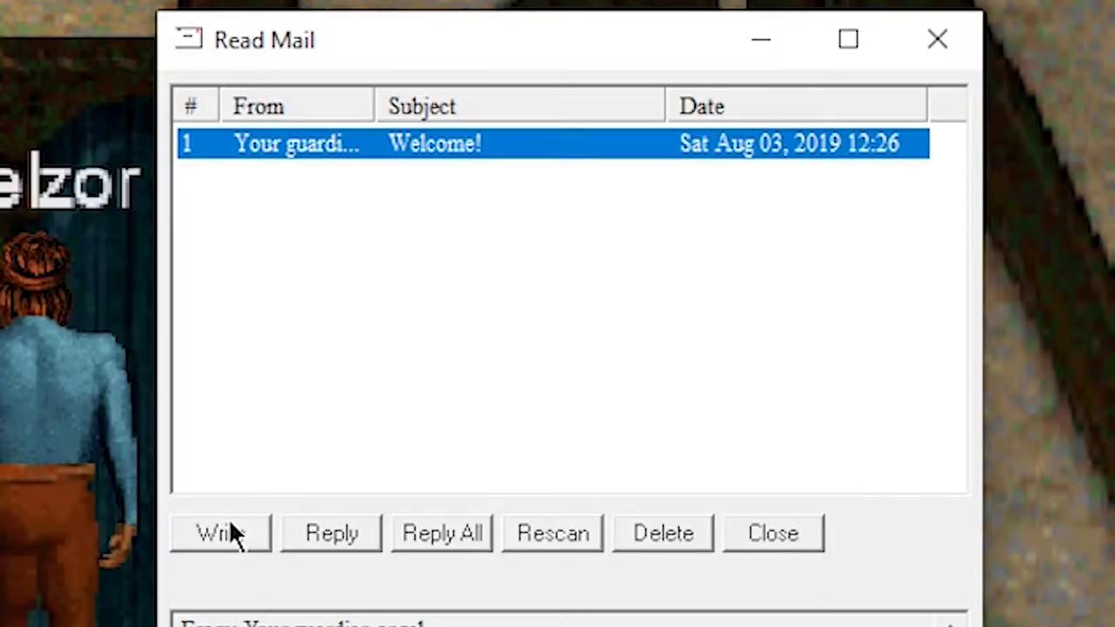
{"action": "left_click", "coordinate": [234, 533]}
{"action": "type", "text": "kel"}
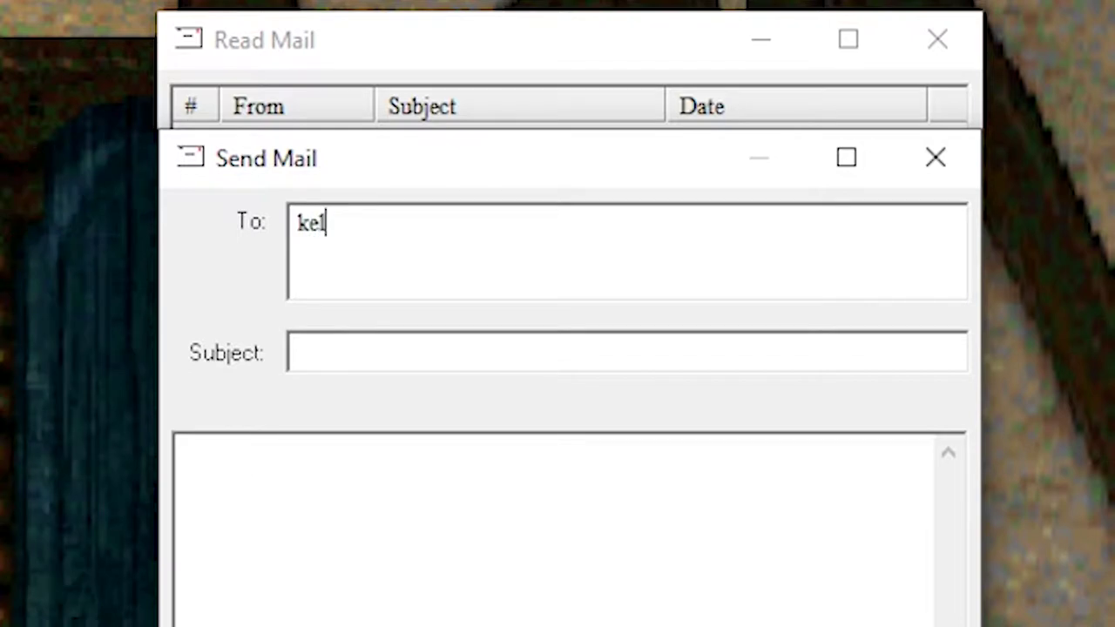
{"action": "type", "text": "zor"}
{"action": "key", "text": "Tab"}
{"action": "type", "text": "Hiya b"}
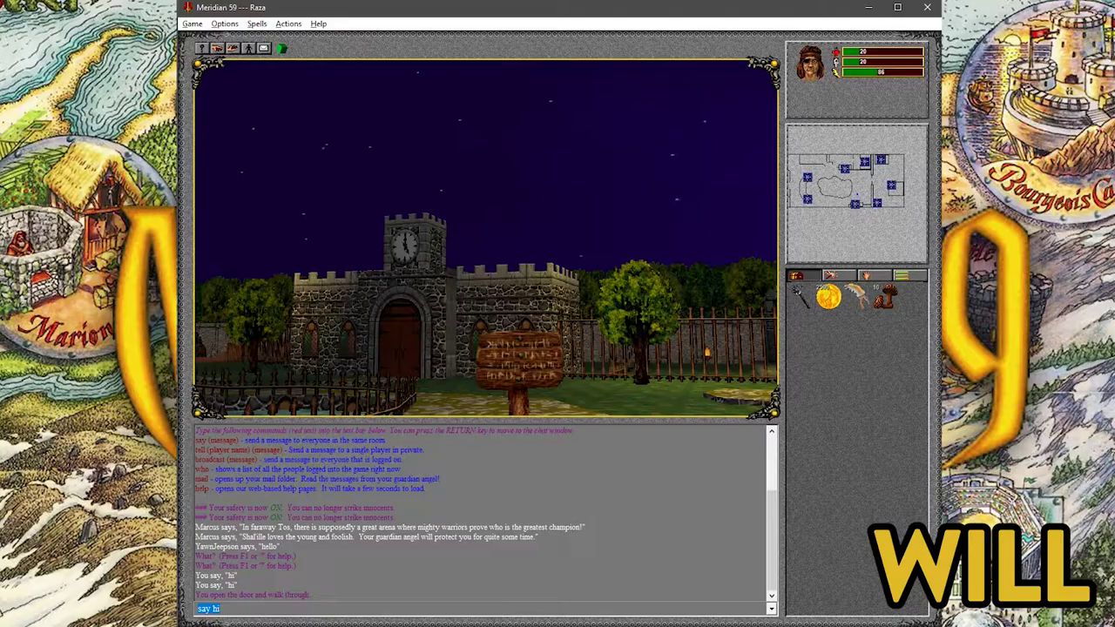
{"action": "key", "text": "Left"}
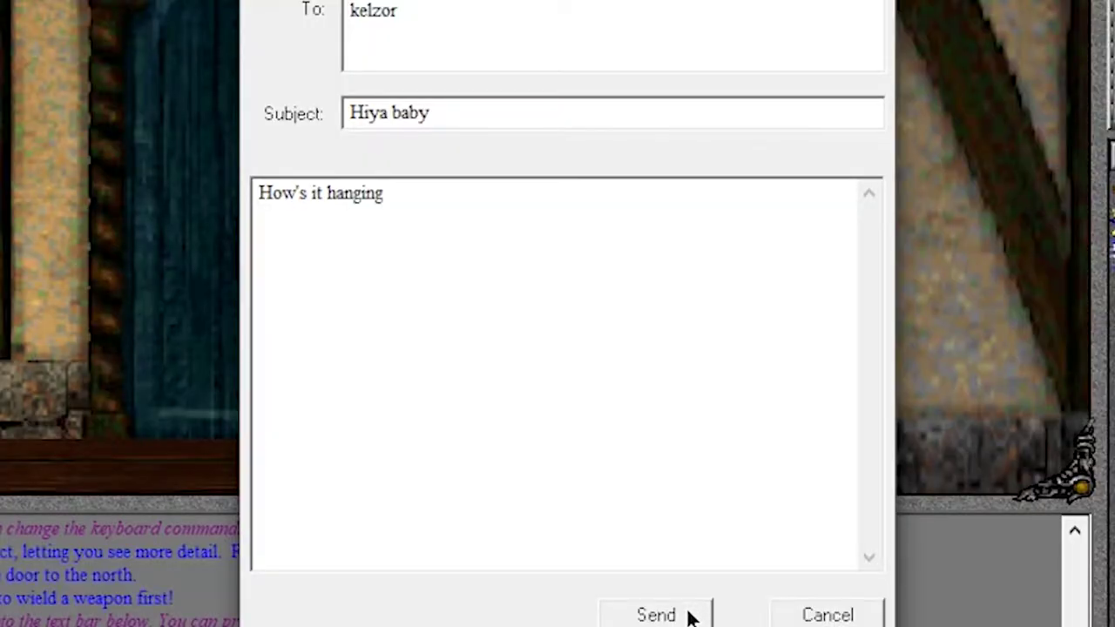
{"action": "left_click", "coordinate": [686, 614]}
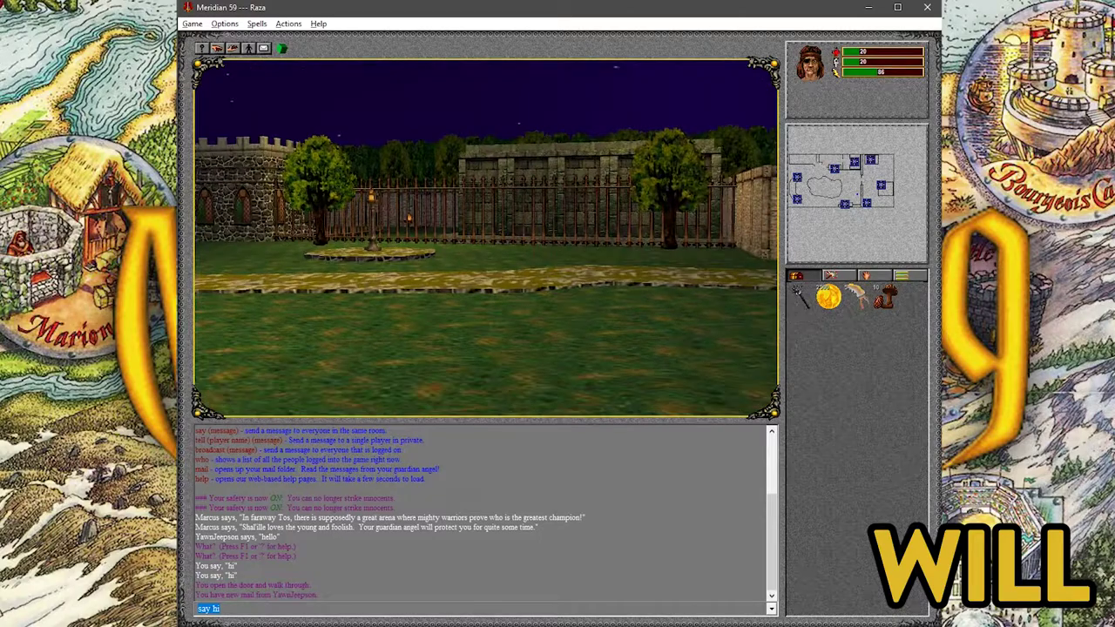
- Step back from the lamppost, read the 'Hiya baby' mail, and close the mailbox
{"action": "key", "text": "Left"}
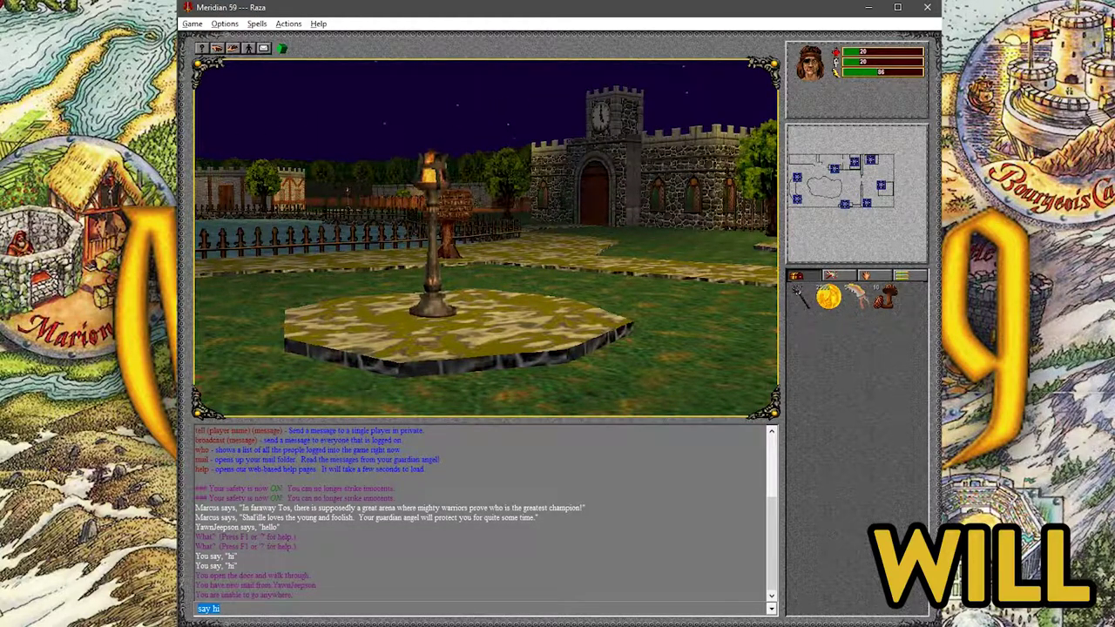
{"action": "key", "text": "Down"}
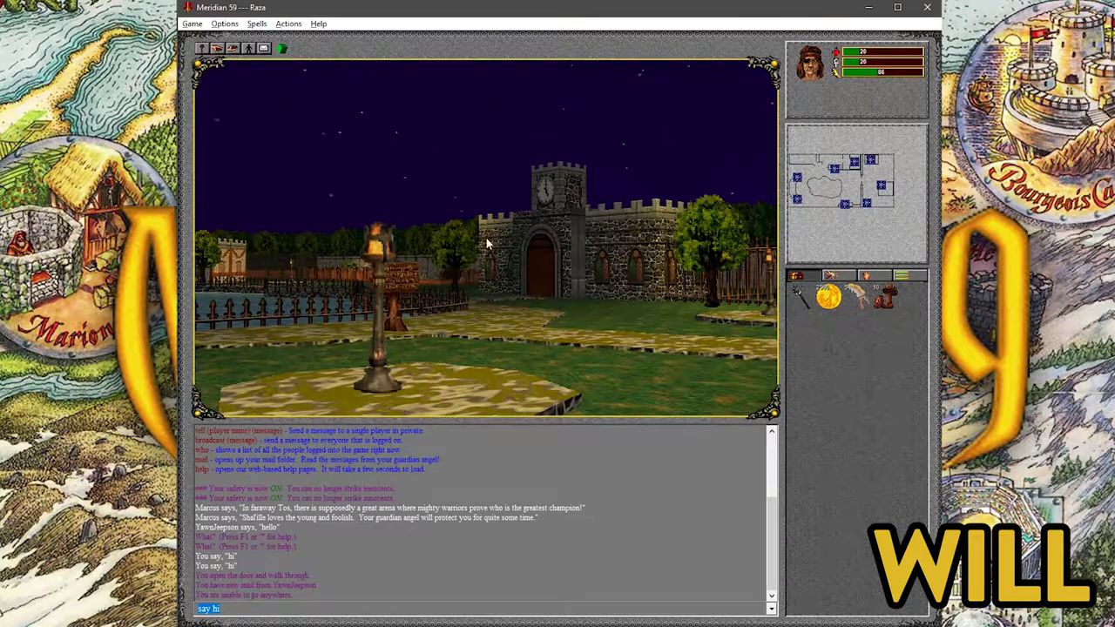
{"action": "left_click", "coordinate": [264, 49]}
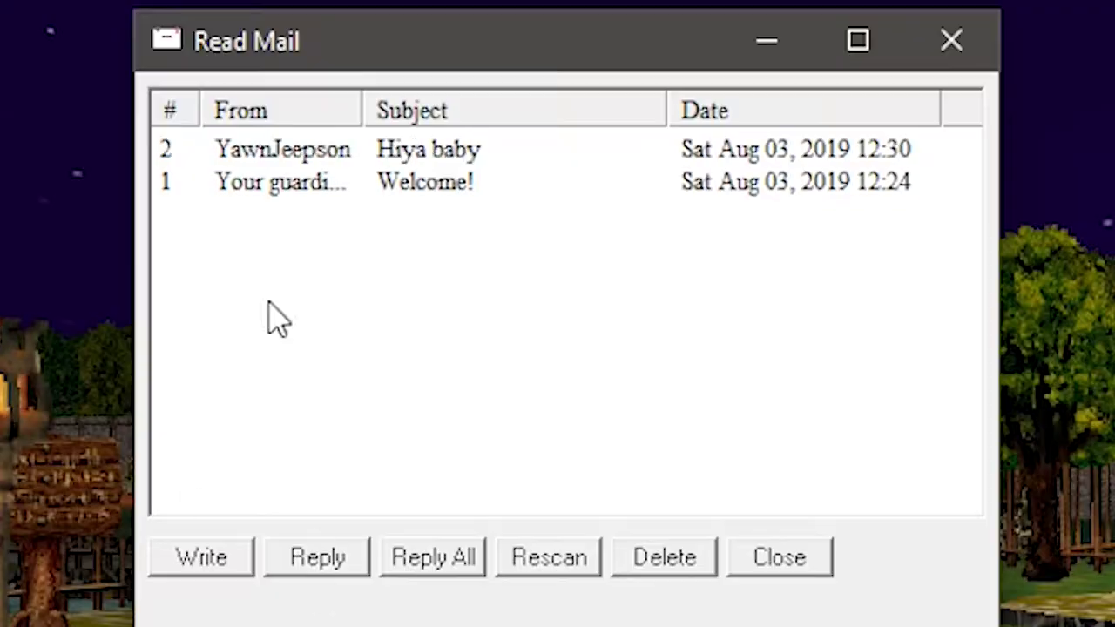
{"action": "left_click", "coordinate": [477, 189]}
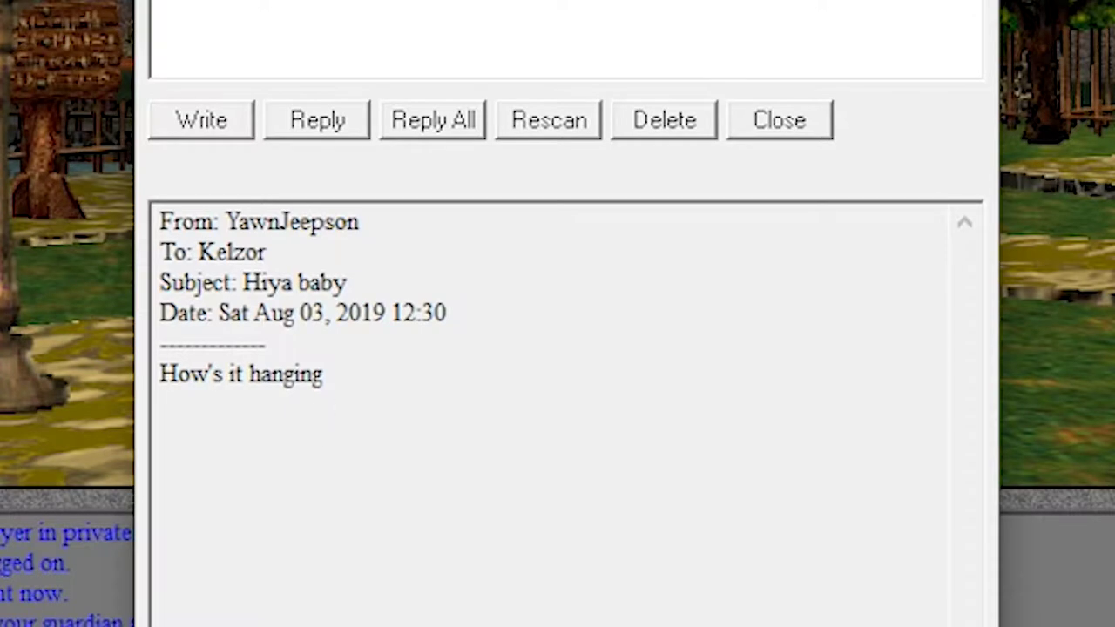
{"action": "left_click", "coordinate": [517, 35]}
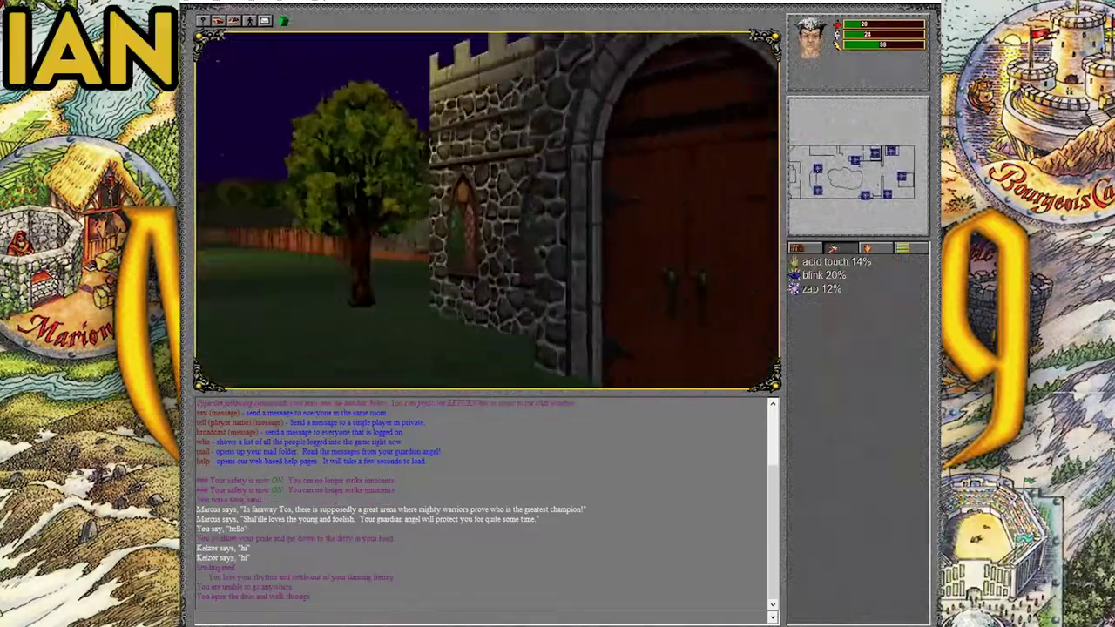
- Leave the inn and cross the moonlit courtyard to the fence
{"action": "key", "text": "Left"}
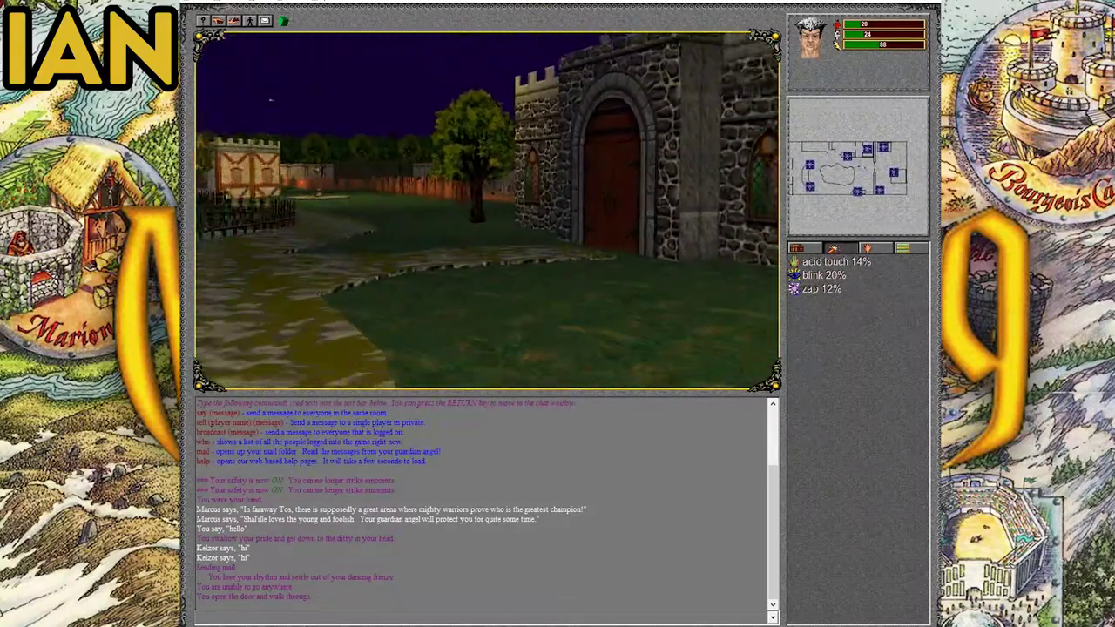
{"action": "key", "text": "Up"}
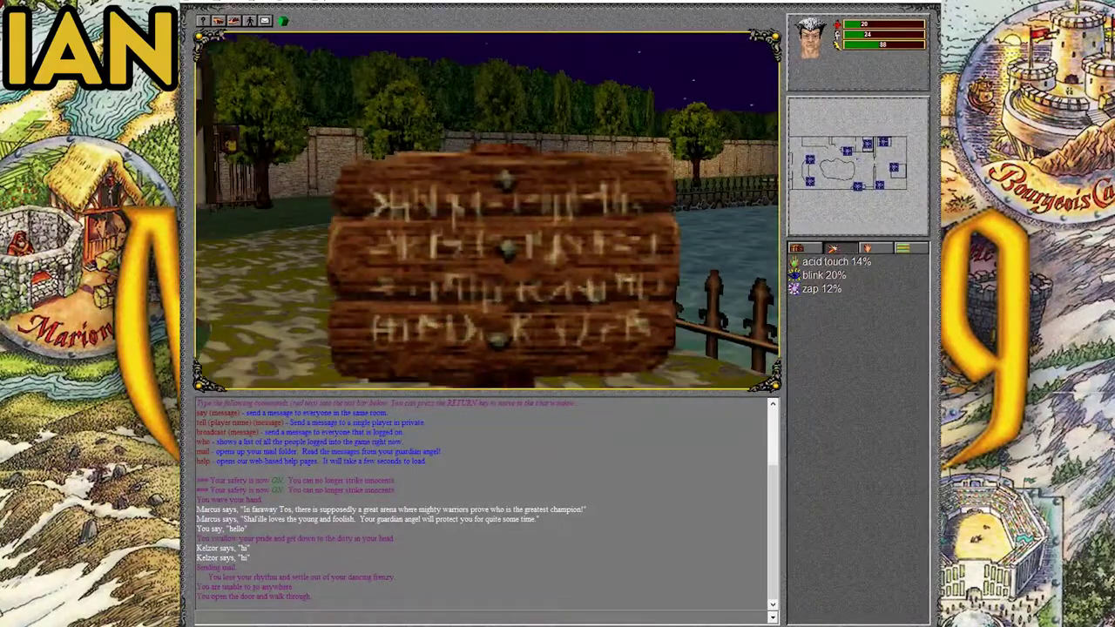
{"action": "key", "text": "Up"}
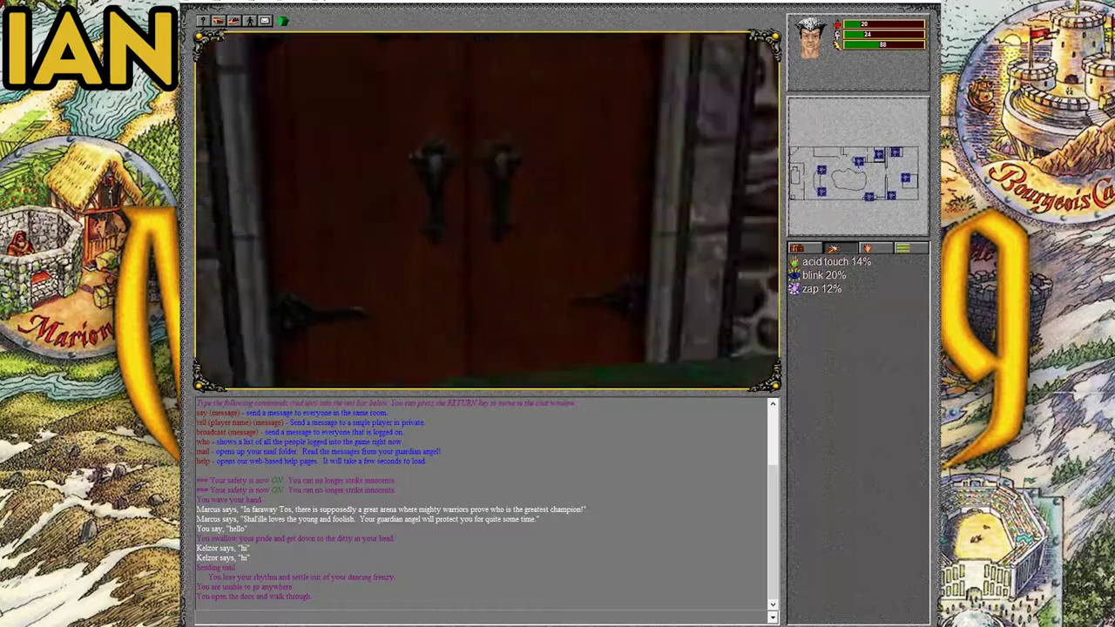
{"action": "key", "text": "Left"}
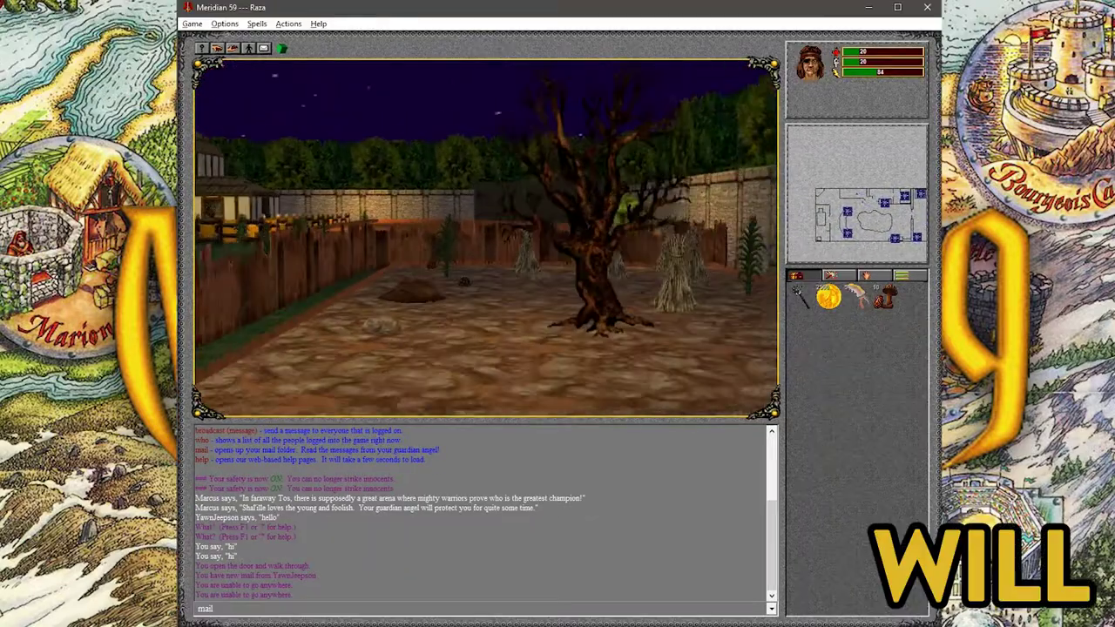
{"action": "key", "text": "Left"}
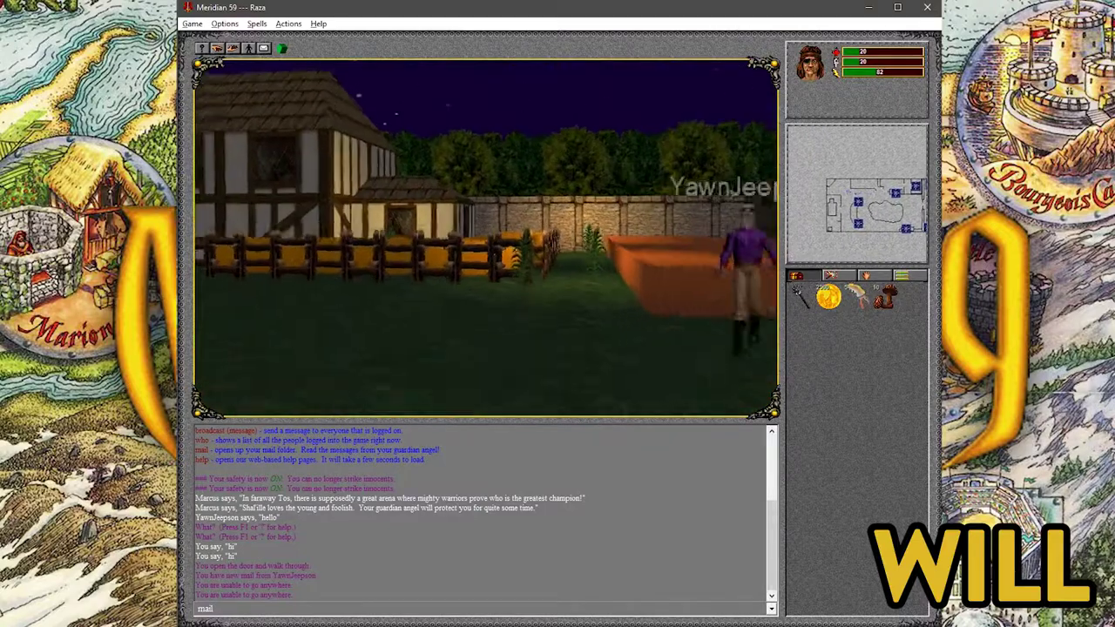
{"action": "key", "text": "Up"}
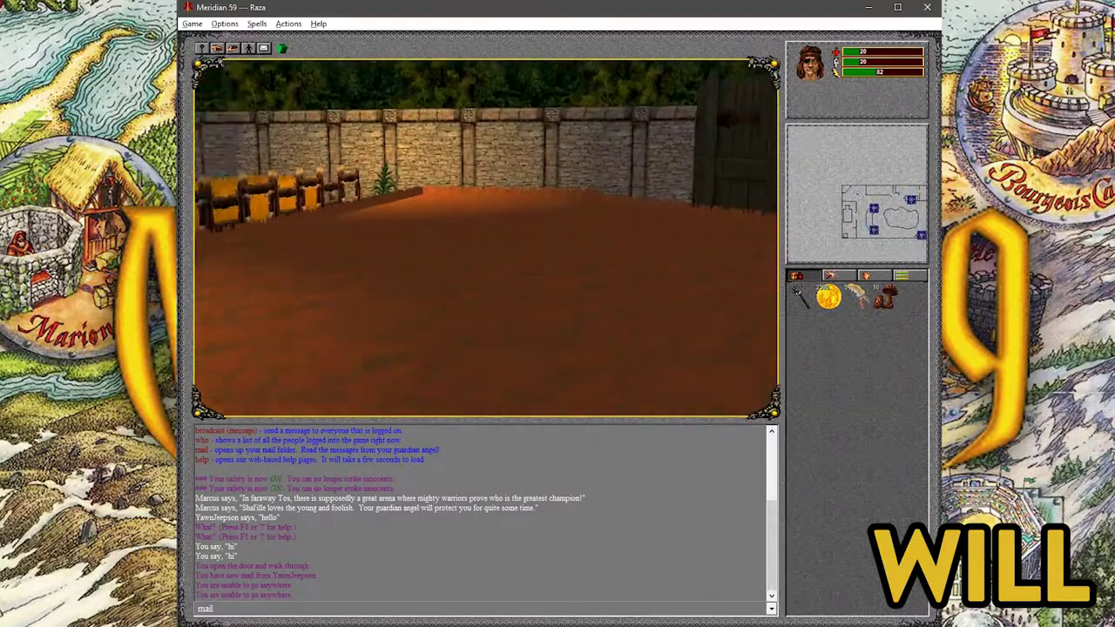
{"action": "key", "text": "Left"}
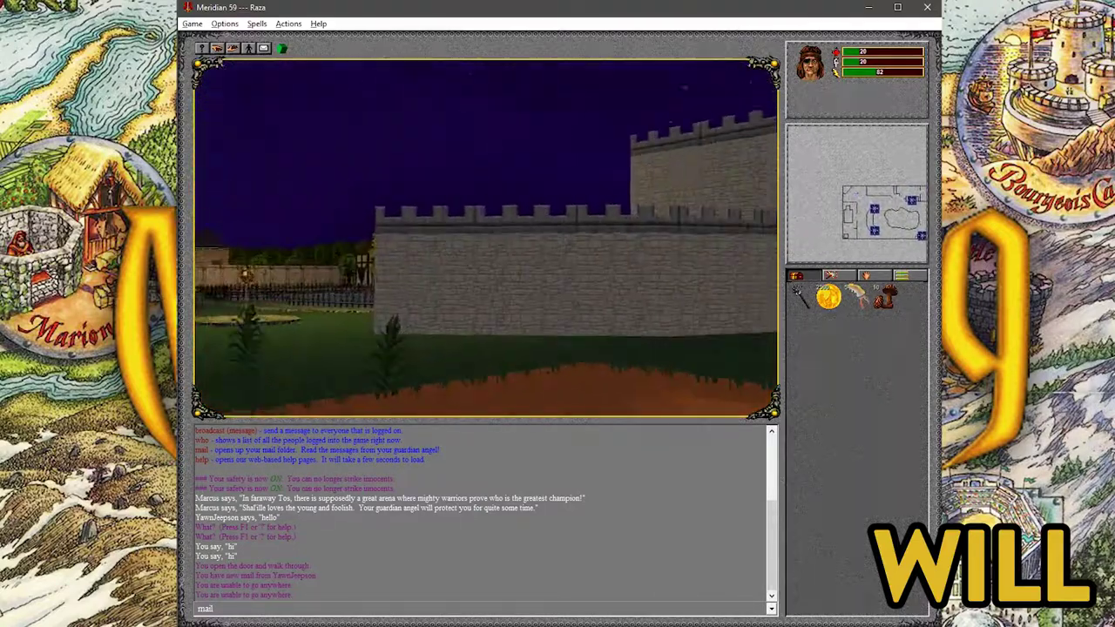
{"action": "key", "text": "Right"}
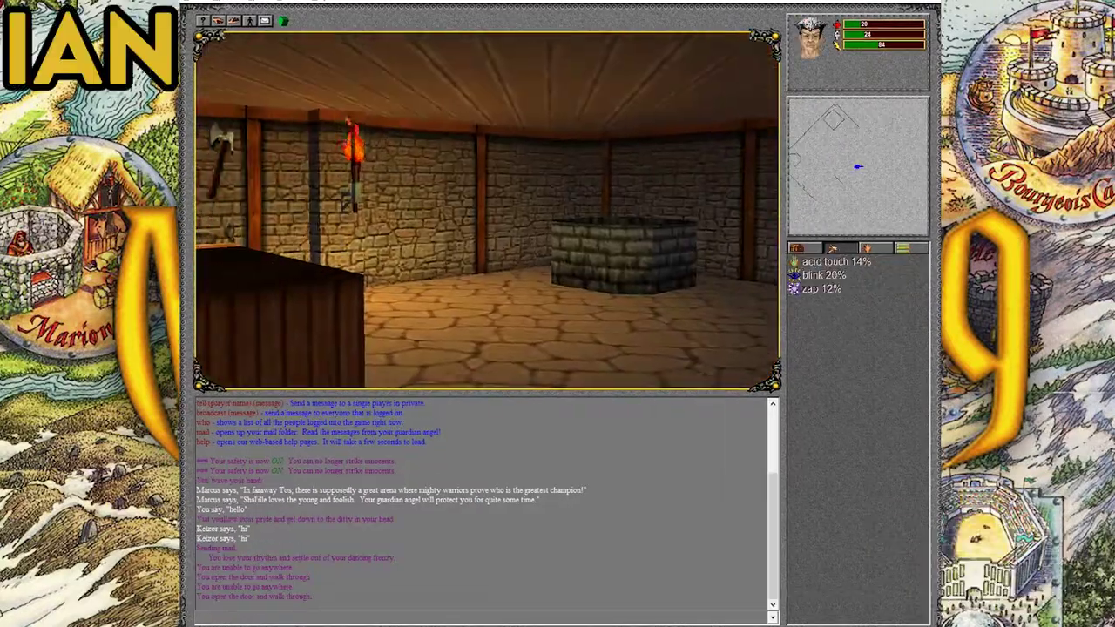
{"action": "key", "text": "Left"}
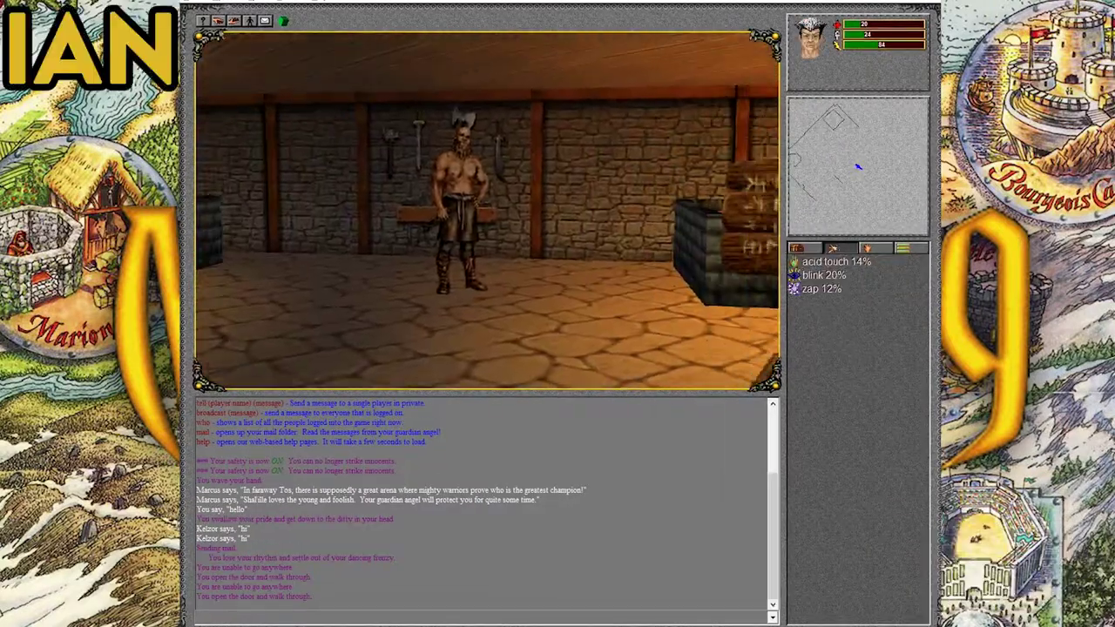
{"action": "key", "text": "Up"}
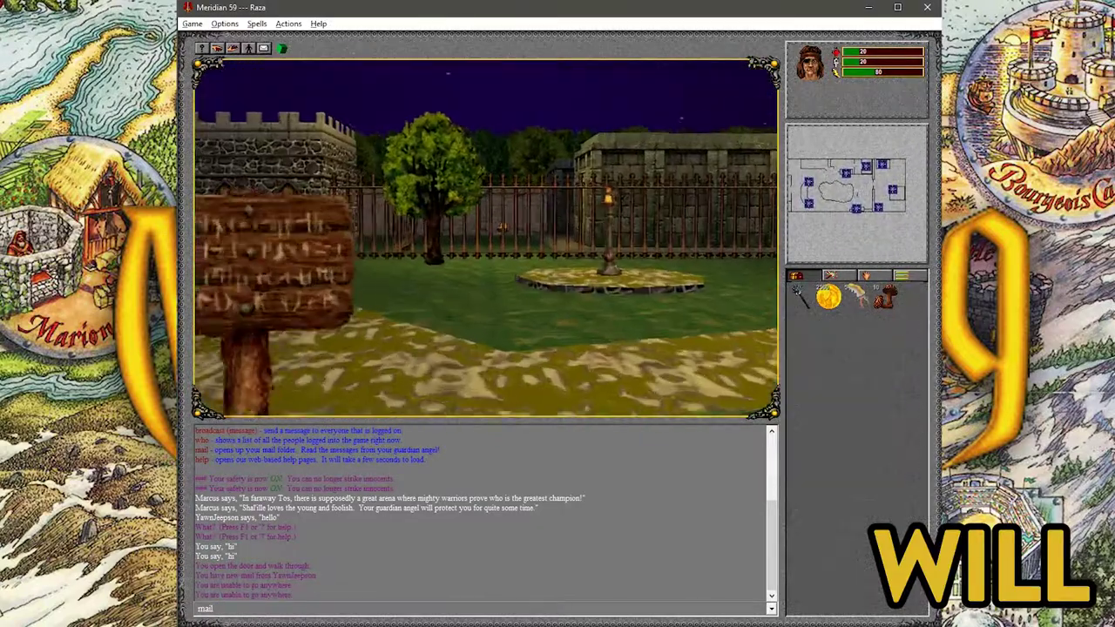
- Pass the signpost to the timbered building's wooden door and enter the blacksmith
{"action": "key", "text": "Left"}
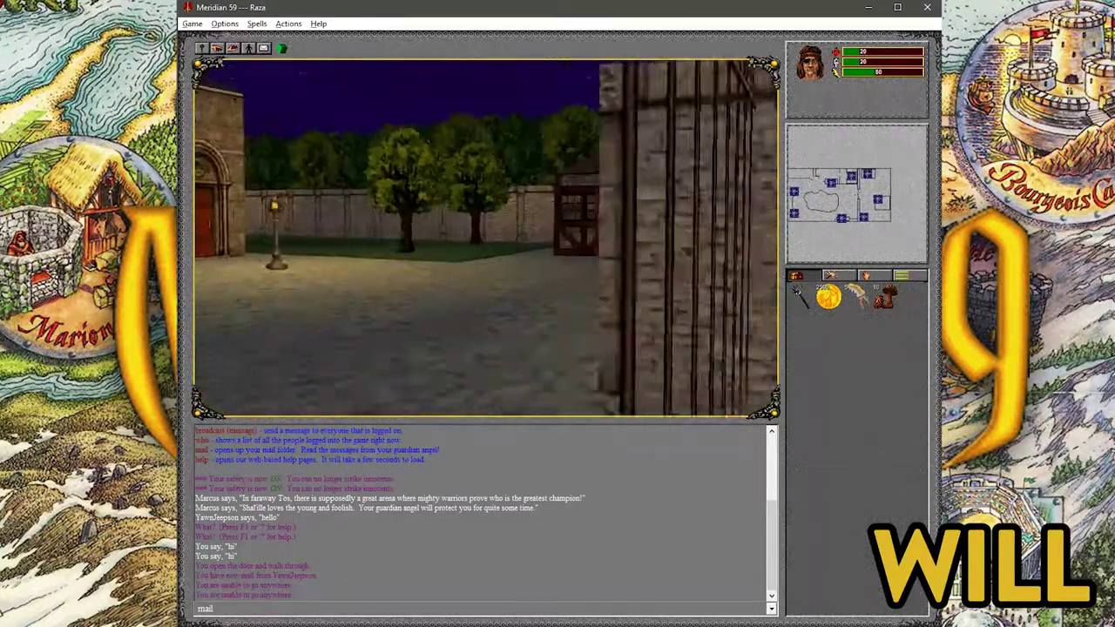
{"action": "key", "text": "Right"}
{"action": "key", "text": "Up"}
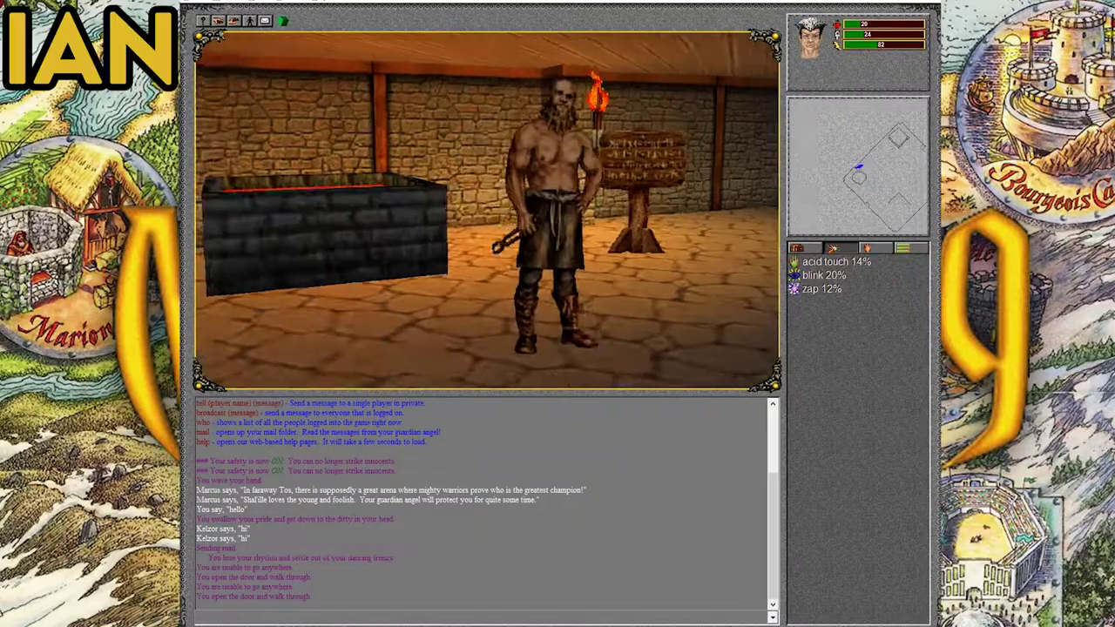
{"action": "key", "text": "Right"}
{"action": "key", "text": "Up"}
{"action": "key", "text": "Up"}
{"action": "key", "text": "Right"}
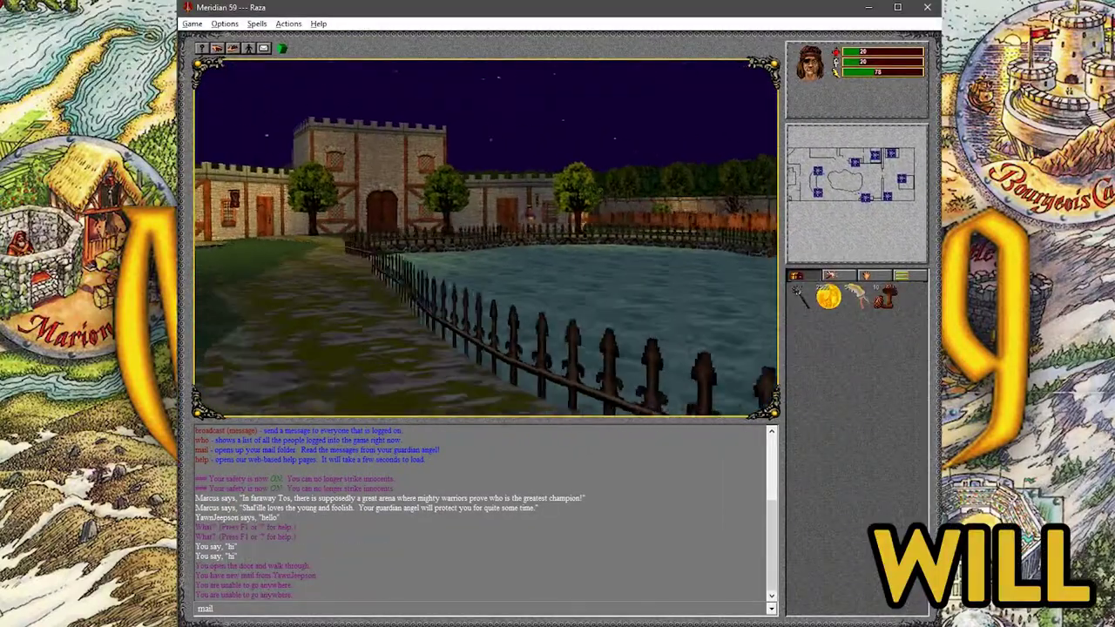
{"action": "key", "text": "Up"}
{"action": "key", "text": "Left"}
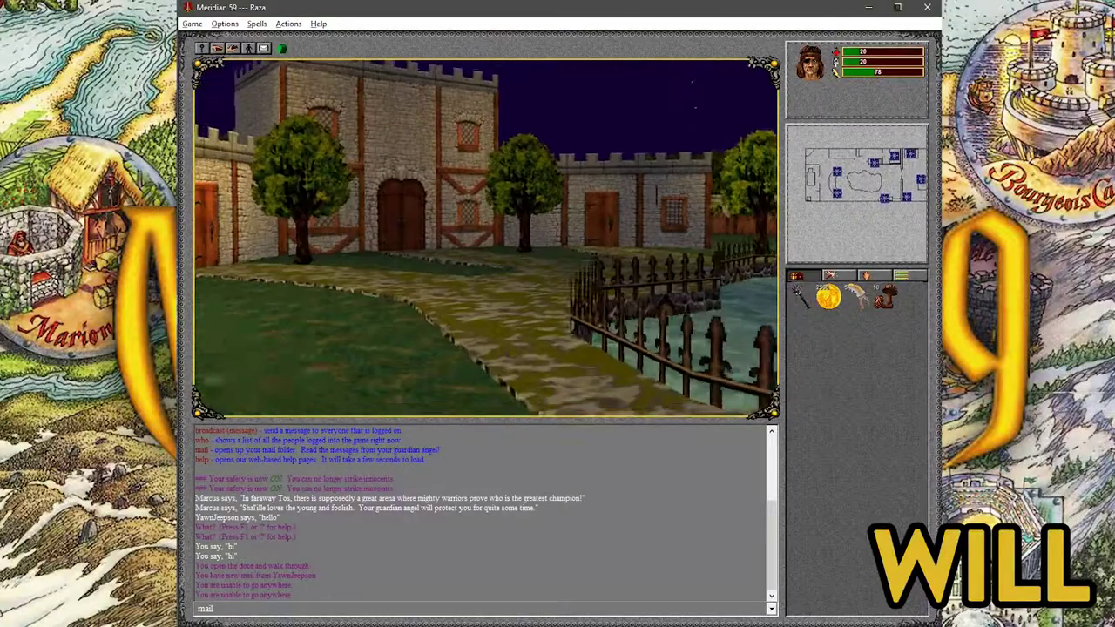
{"action": "key", "text": "Up"}
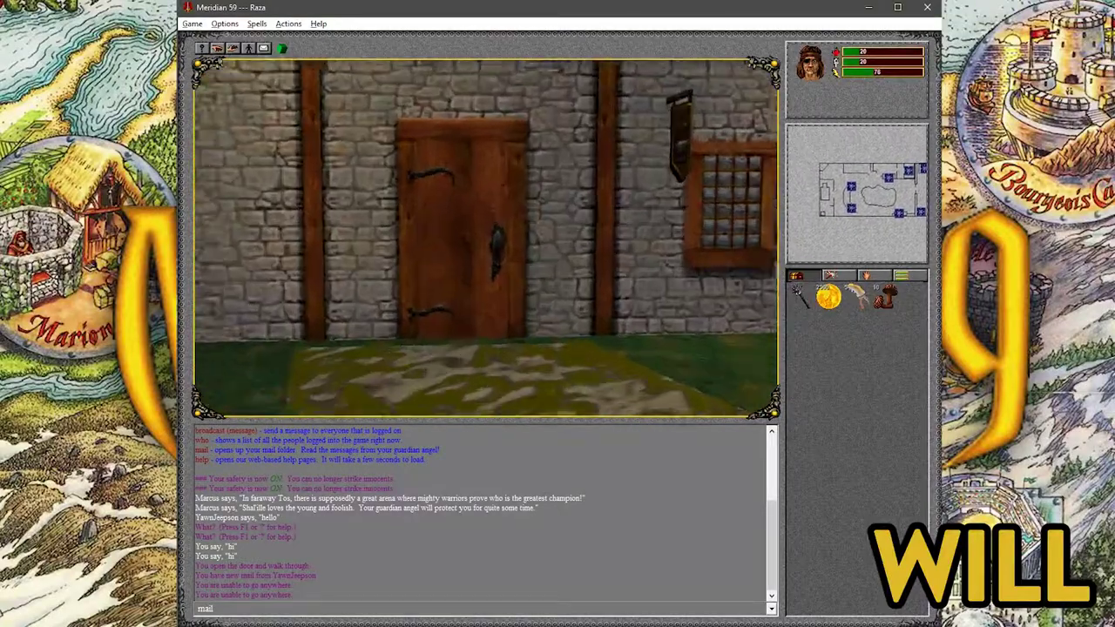
- Approach Tomas the blacksmith, inspect him, and bring up the buying-items sign
{"action": "key", "text": "Left"}
{"action": "key", "text": "Up"}
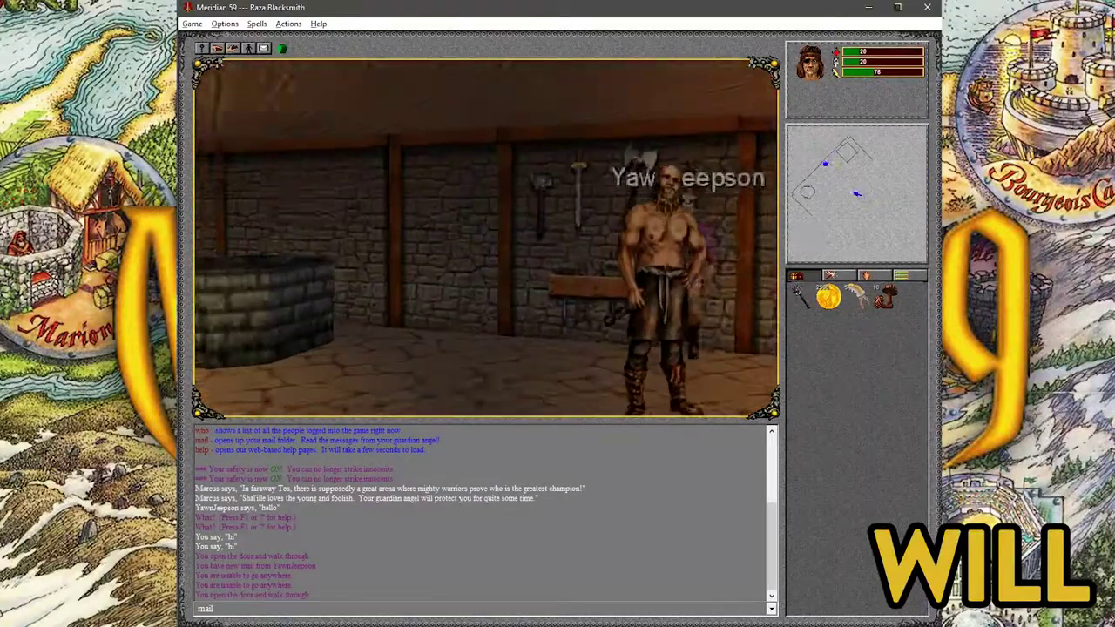
{"action": "key", "text": "Down"}
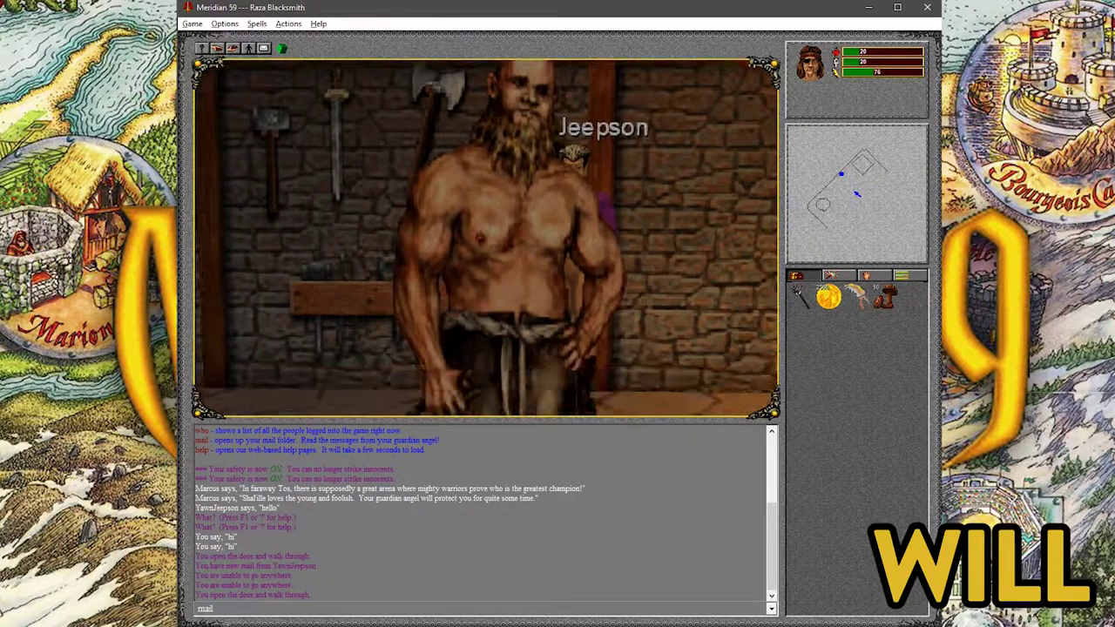
{"action": "key", "text": "Up"}
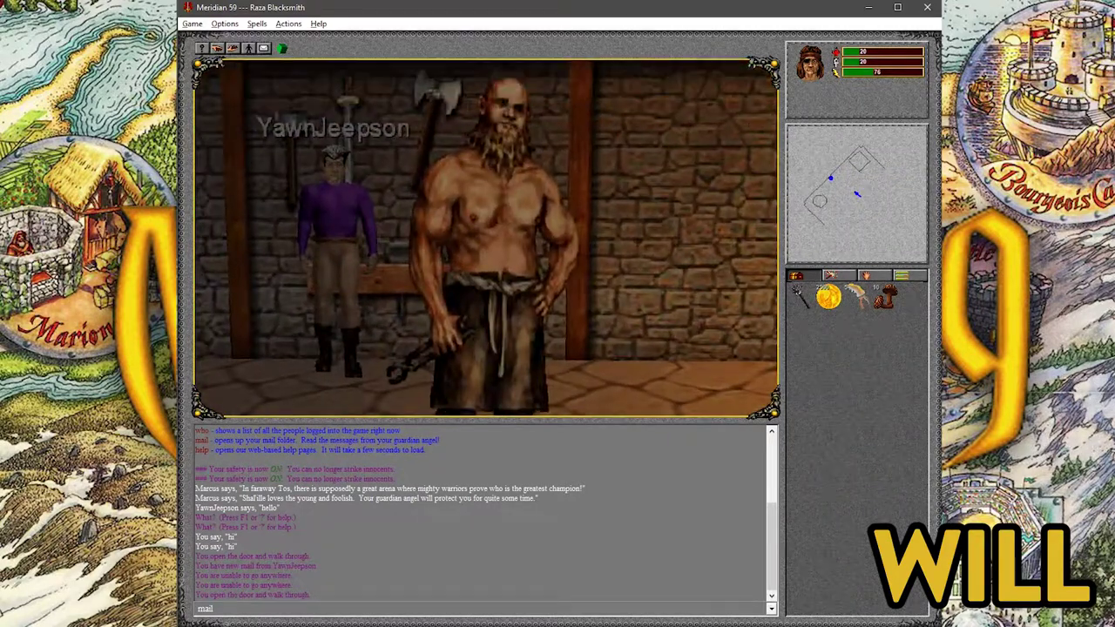
{"action": "key", "text": "Down"}
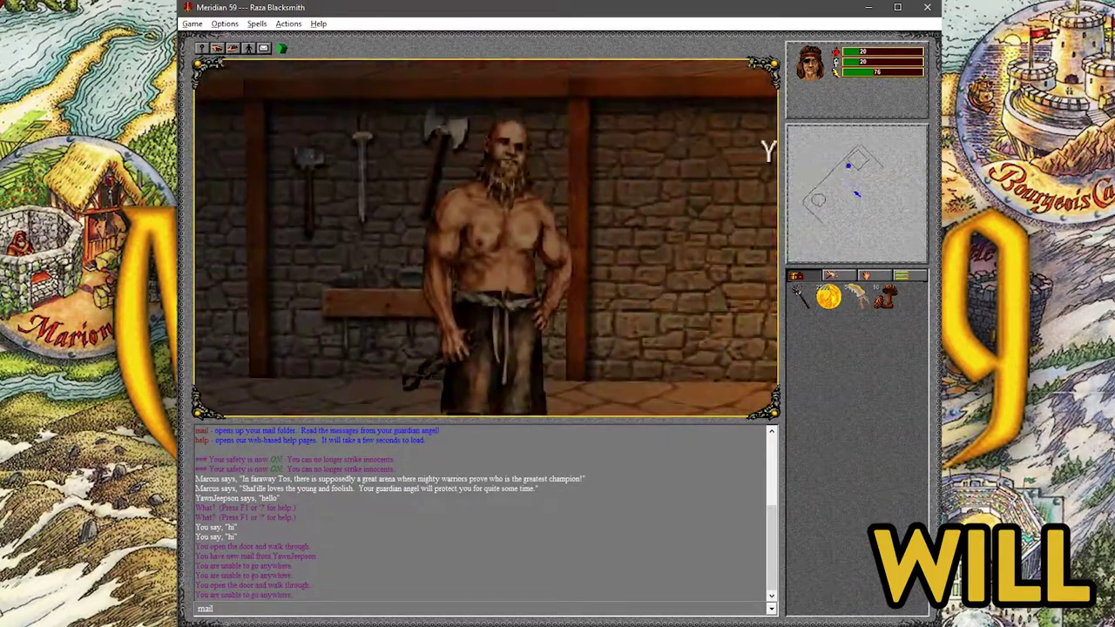
{"action": "key", "text": "Down"}
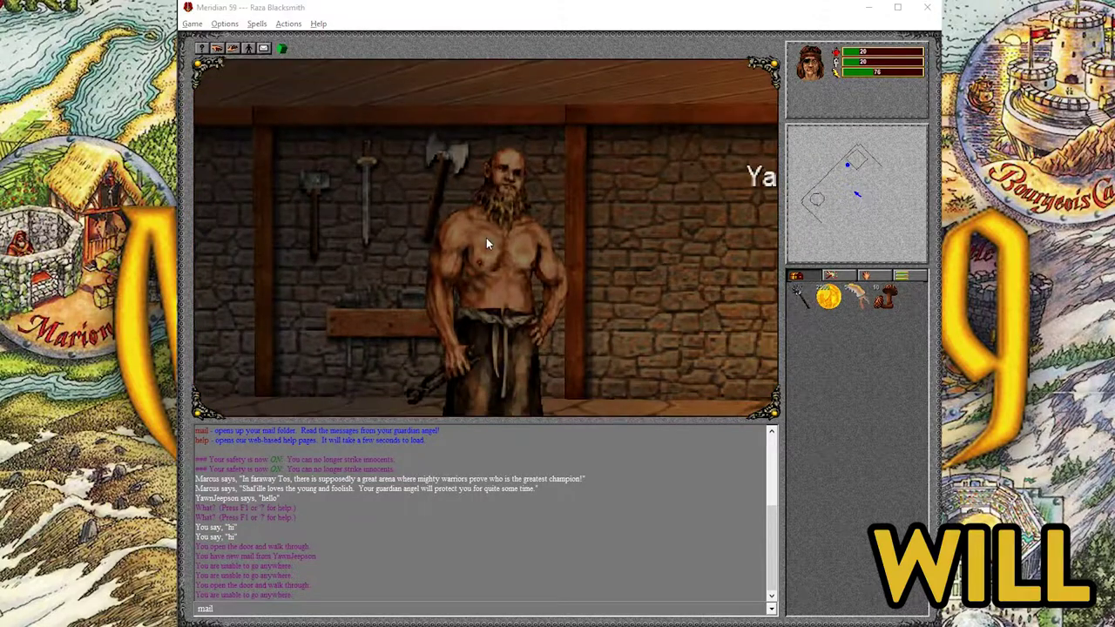
{"action": "left_click", "coordinate": [517, 292]}
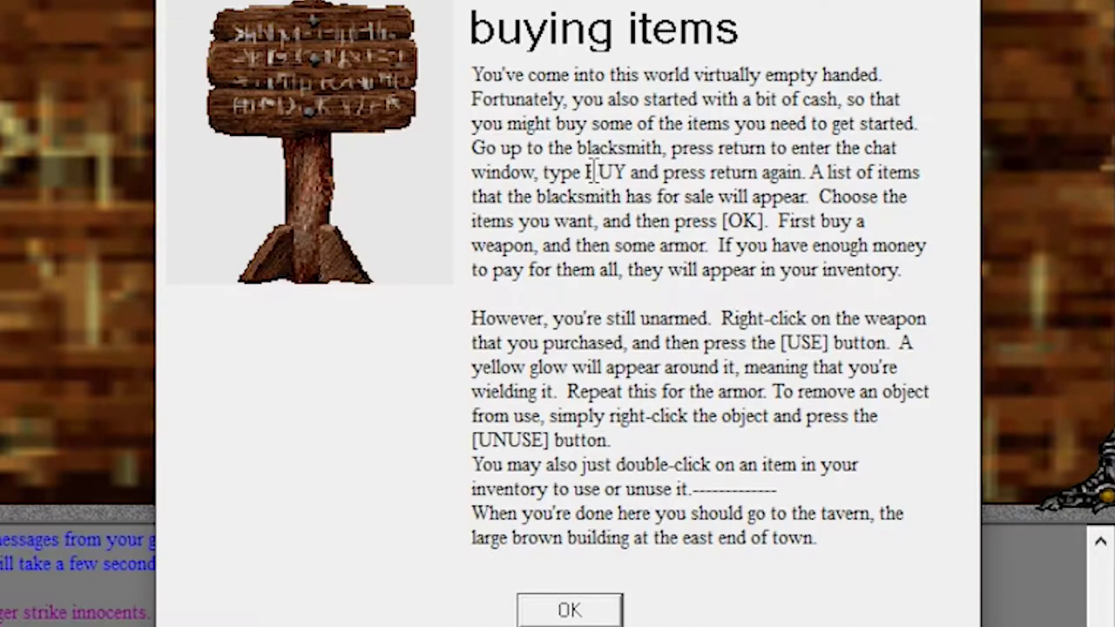
- Close the buying sign, ask the blacksmith for his goods, and pick long sword and leather armor
{"action": "left_click", "coordinate": [568, 612]}
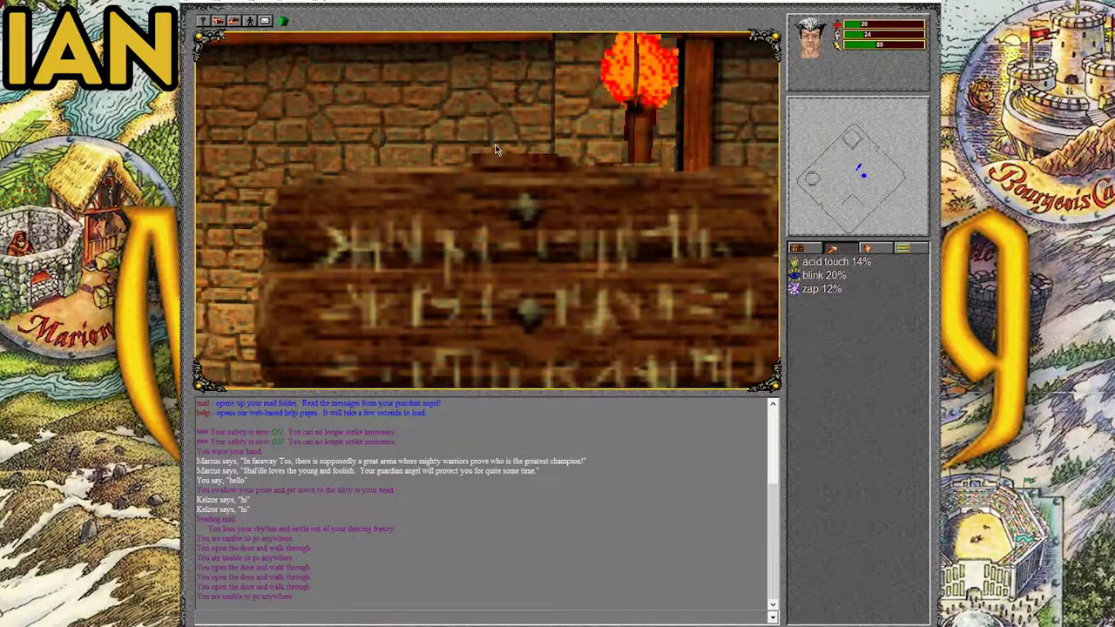
{"action": "key", "text": "Down"}
{"action": "key", "text": "Left"}
{"action": "type", "text": "tell"}
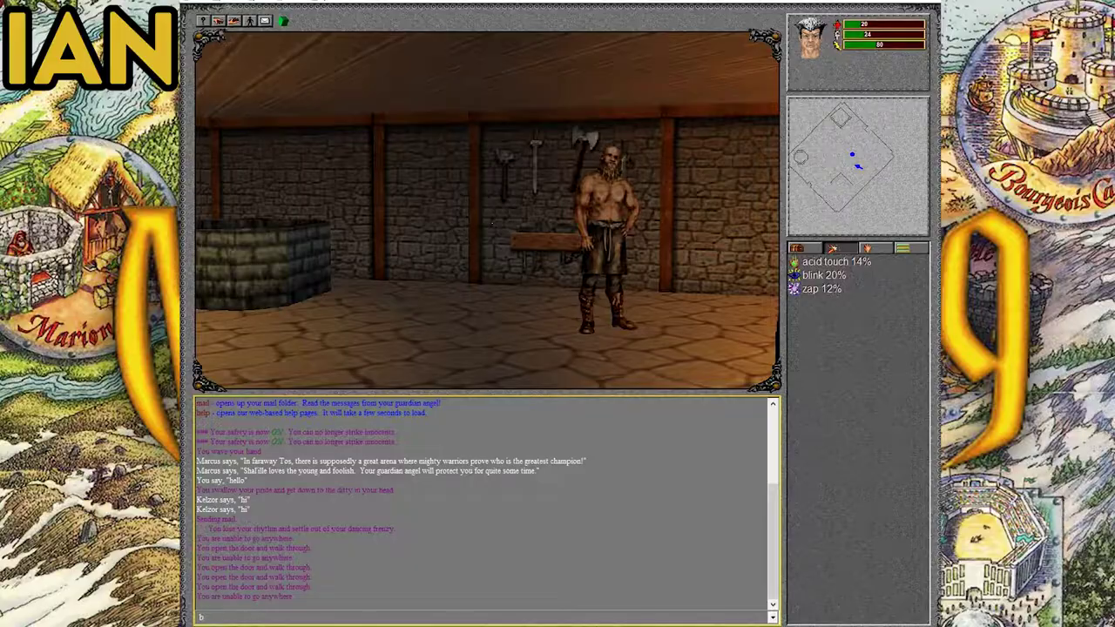
{"action": "type", "text": "y"}
{"action": "key", "text": "Return"}
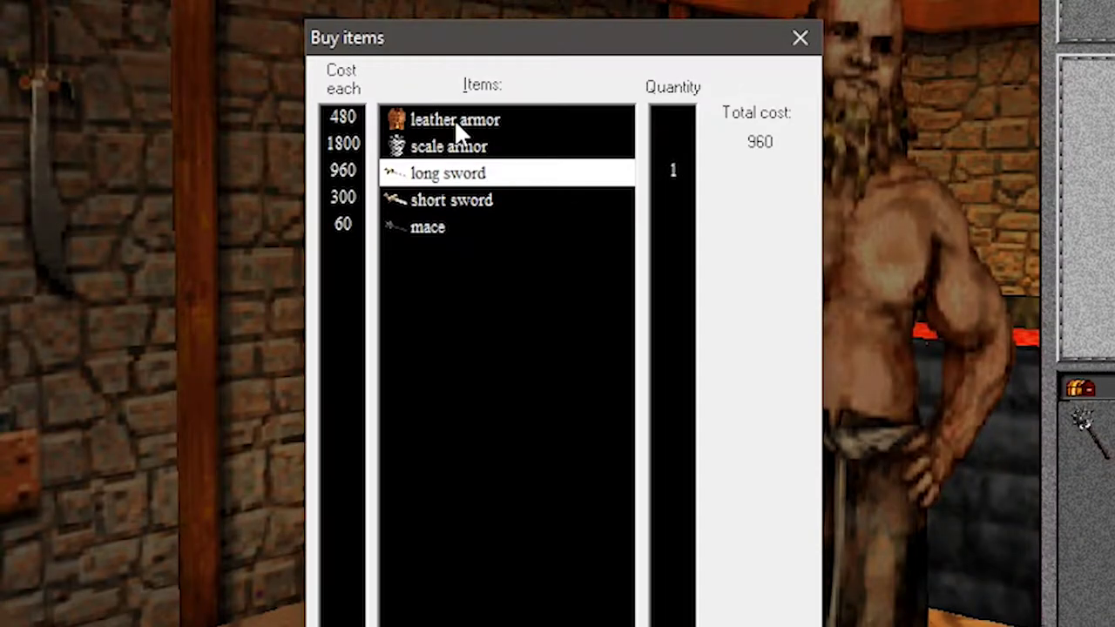
{"action": "left_click", "coordinate": [454, 119]}
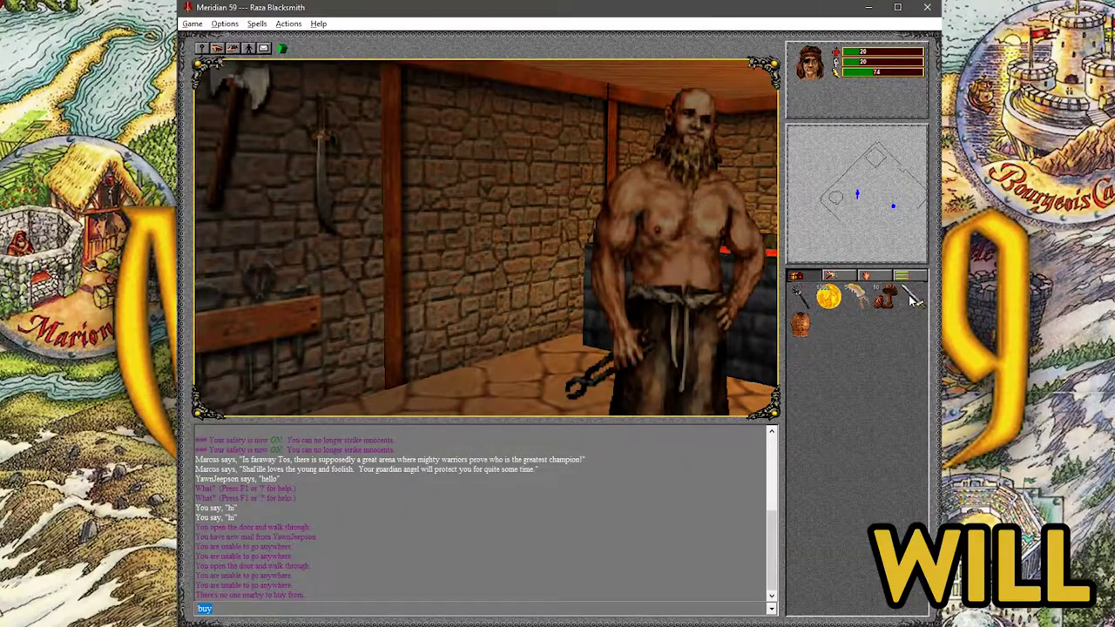
- Inspect the long sword, then choose leather armor and a short sword
{"action": "left_click", "coordinate": [911, 295]}
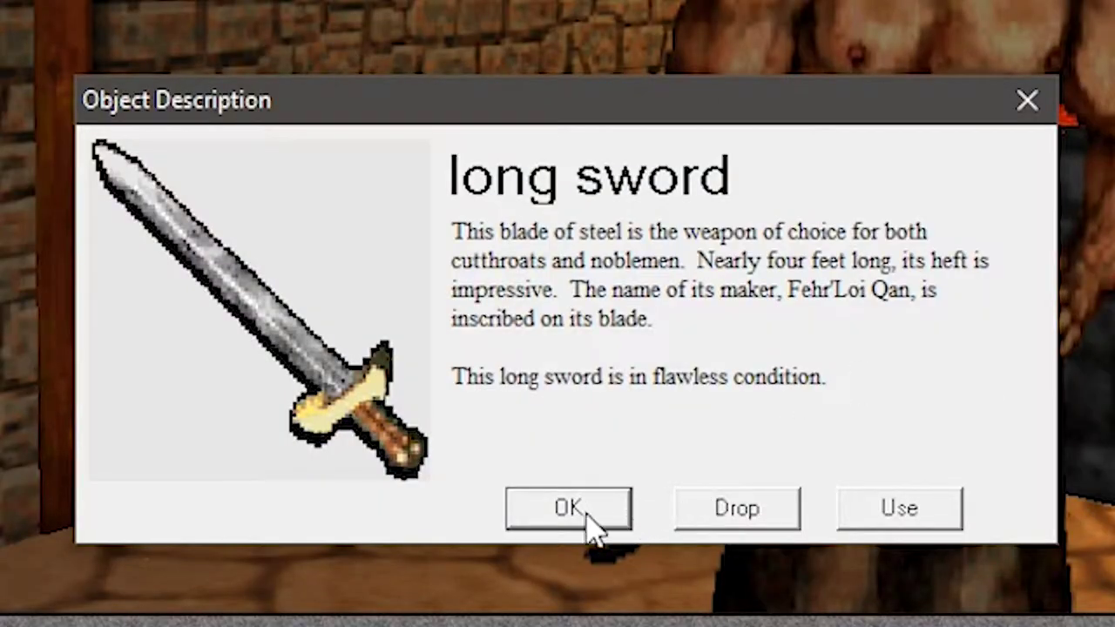
{"action": "left_click", "coordinate": [575, 514]}
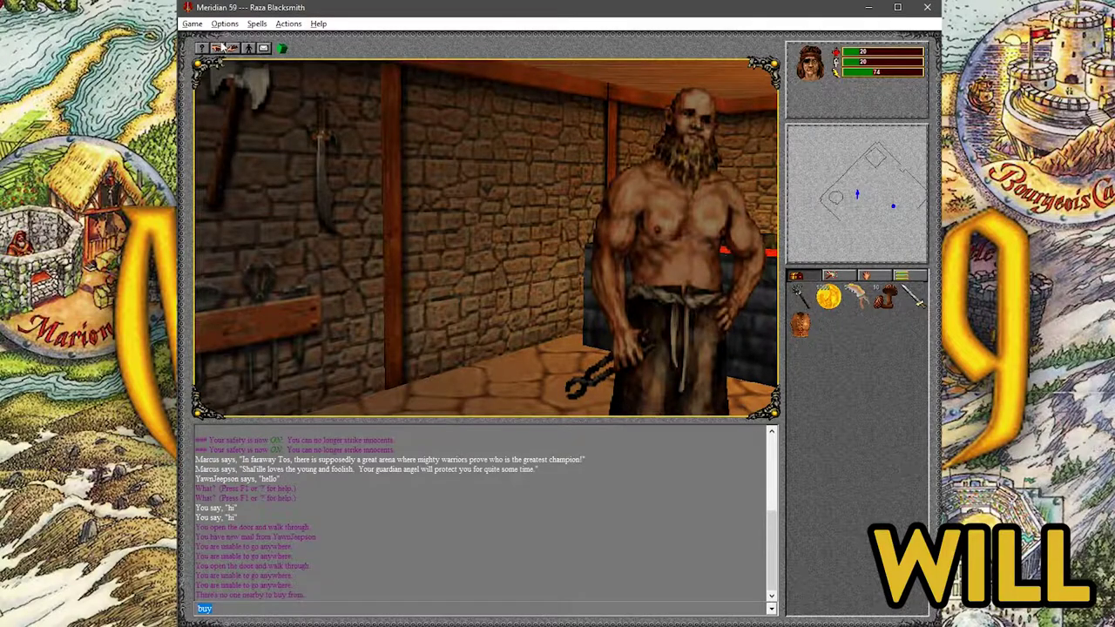
{"action": "type", "text": "rest"}
{"action": "key", "text": "Return"}
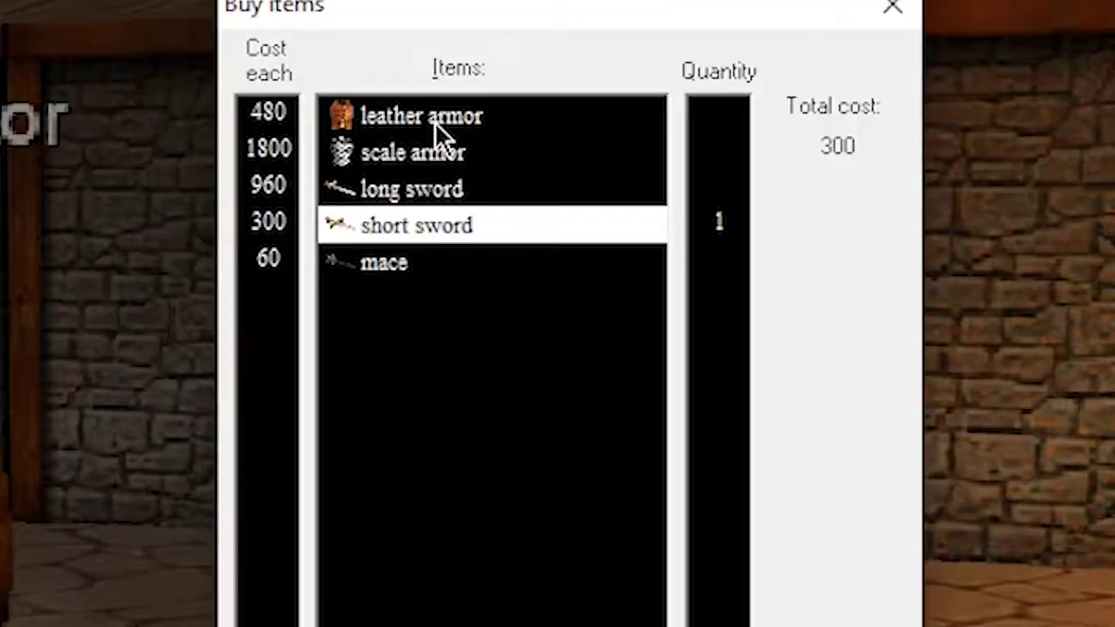
{"action": "left_click", "coordinate": [434, 117]}
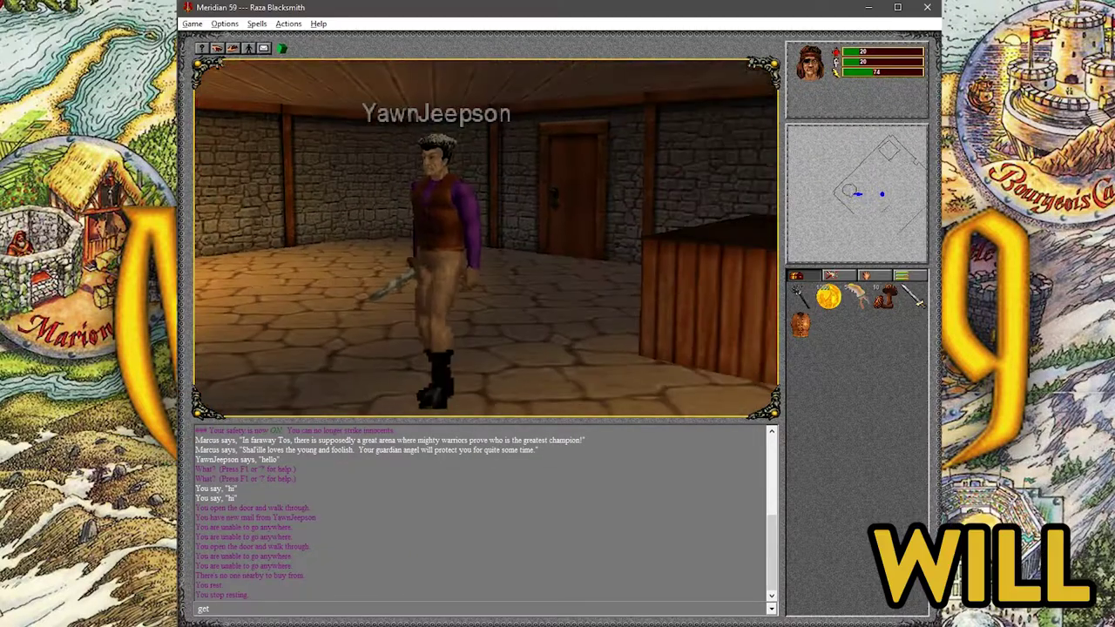
- Leave the blacksmith for the barrel room and read the health, mana and vigor sign
{"action": "key", "text": "Right"}
{"action": "key", "text": "Right"}
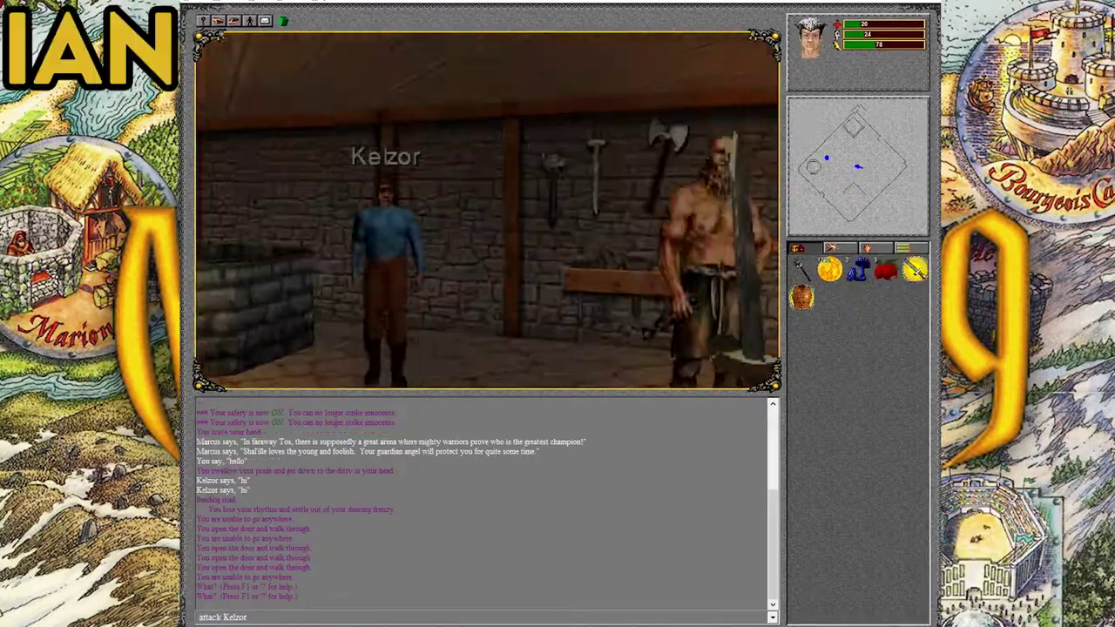
{"action": "key", "text": "Left"}
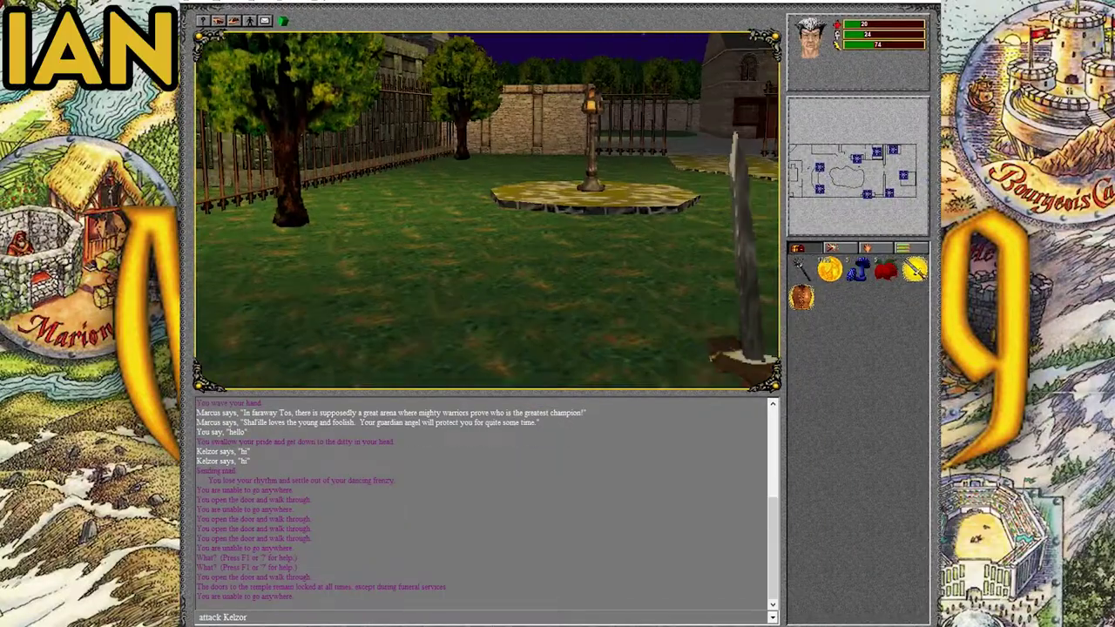
{"action": "key", "text": "Left"}
{"action": "key", "text": "Left"}
{"action": "key", "text": "Left"}
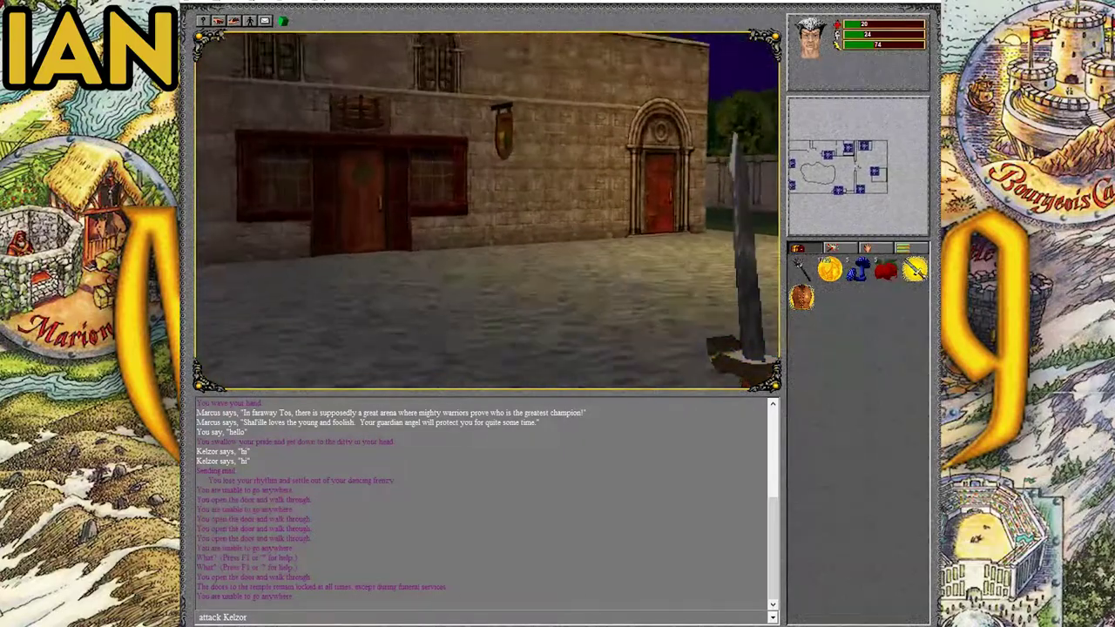
{"action": "key", "text": "Up"}
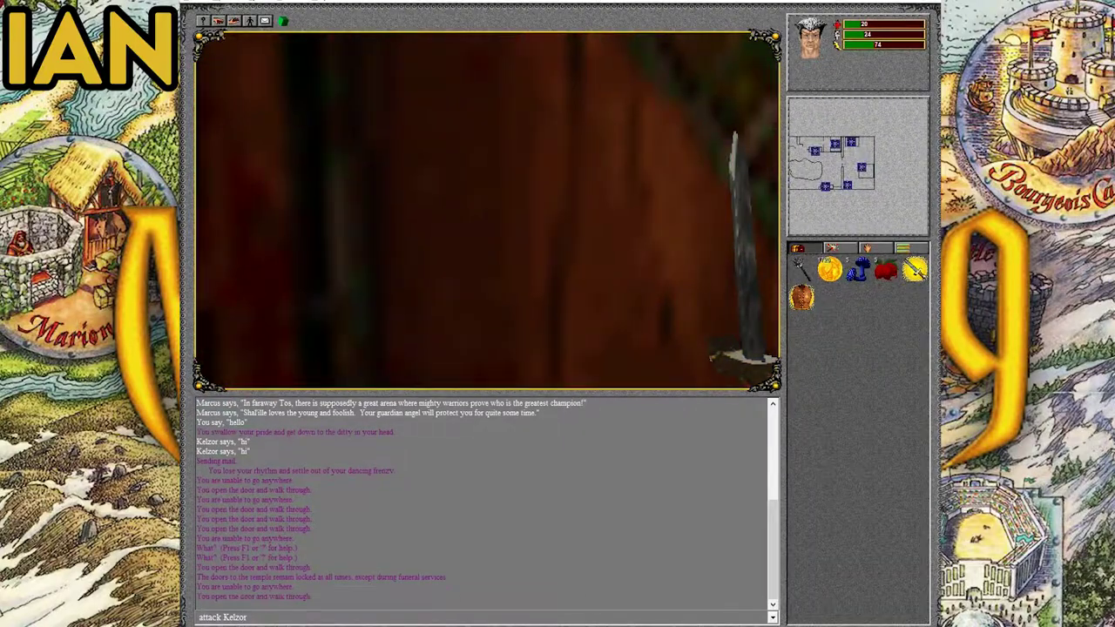
{"action": "key", "text": "Left"}
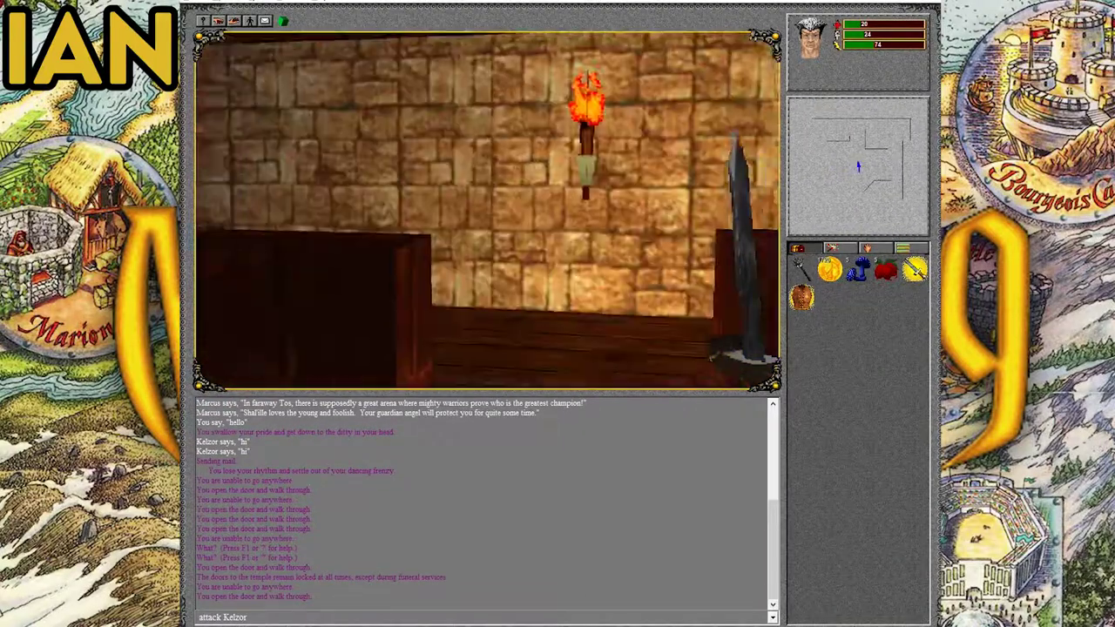
{"action": "key", "text": "Right"}
{"action": "key", "text": "Up"}
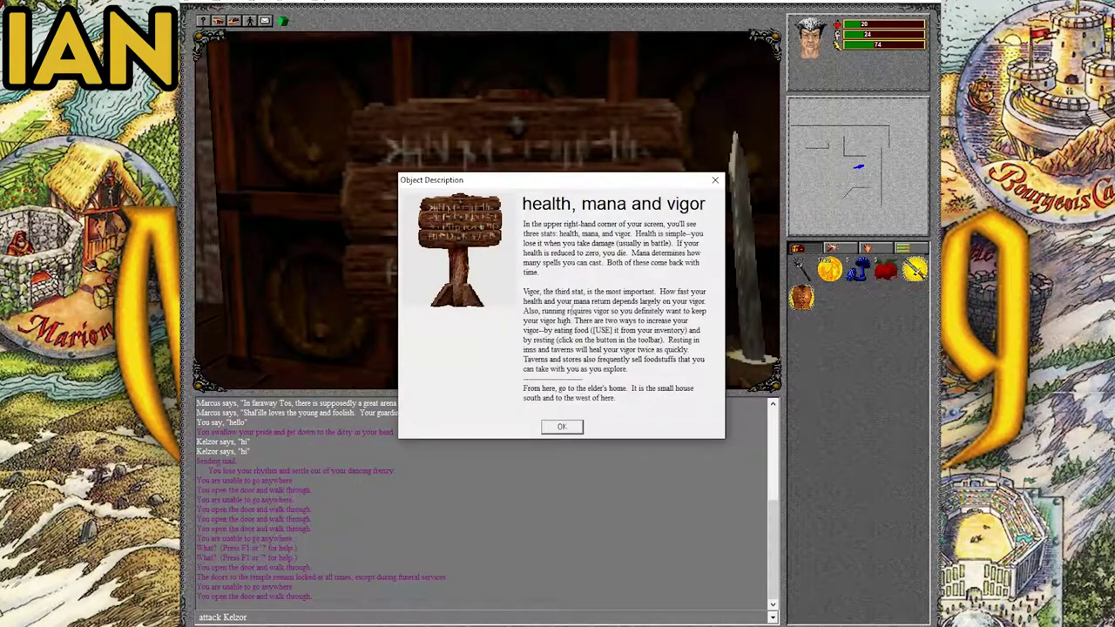
{"action": "left_click", "coordinate": [563, 427]}
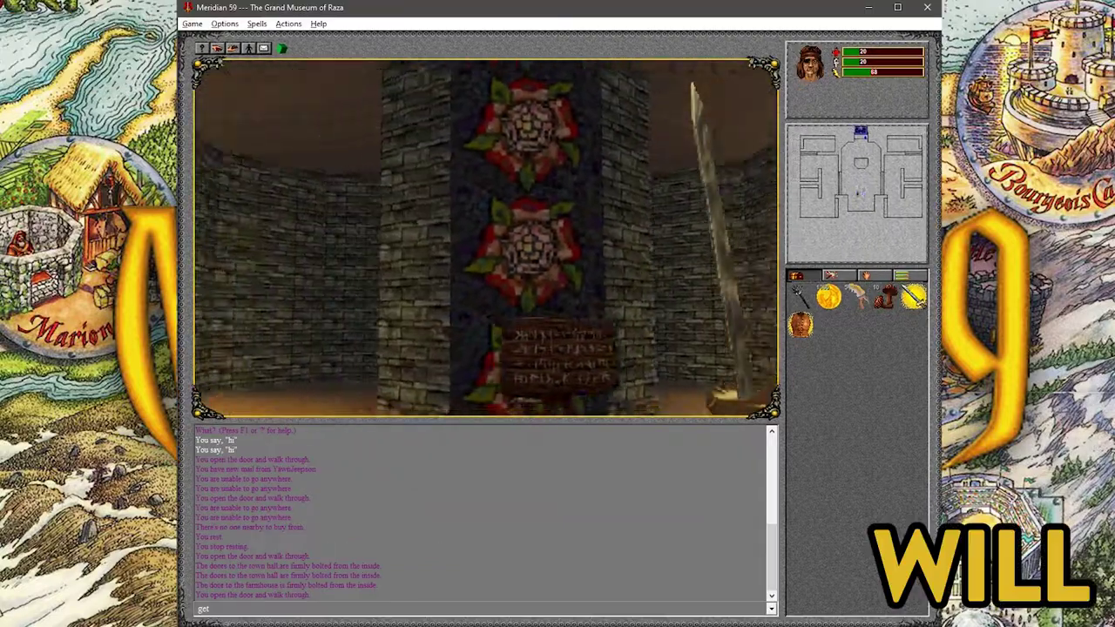
- Go through the purple doorway into the exhibit room with the globe table
{"action": "key", "text": "Up"}
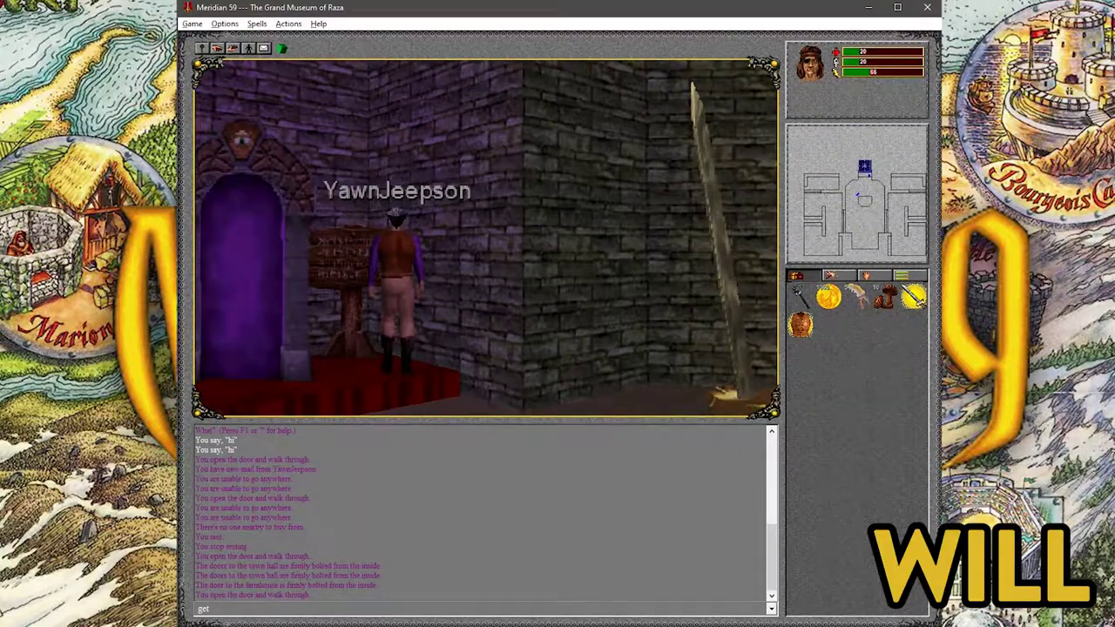
{"action": "key", "text": "Up"}
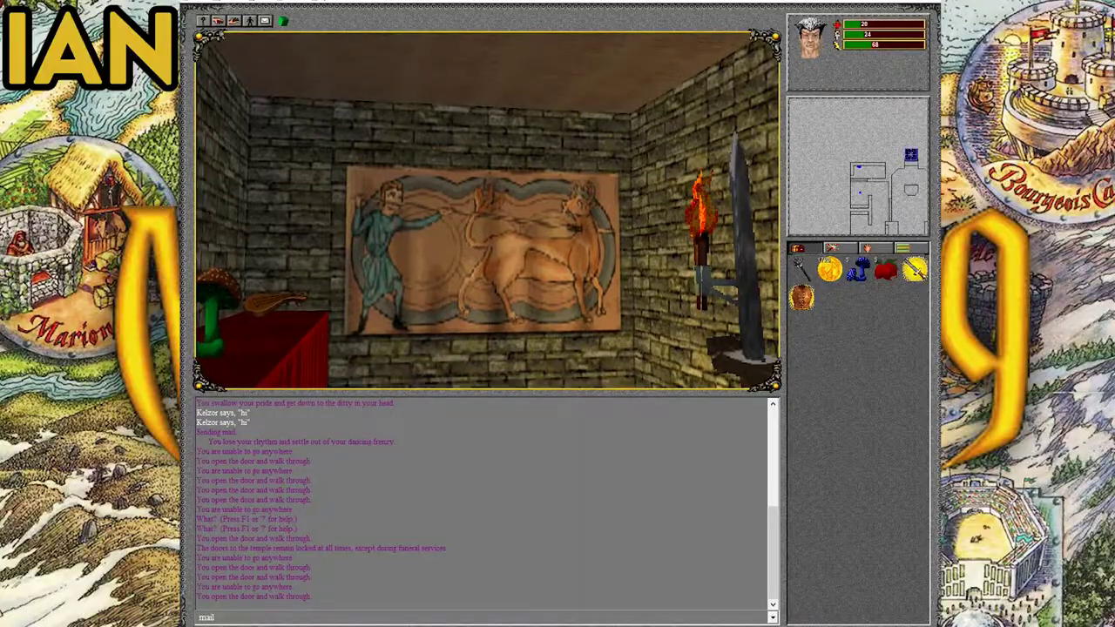
{"action": "key", "text": "Left"}
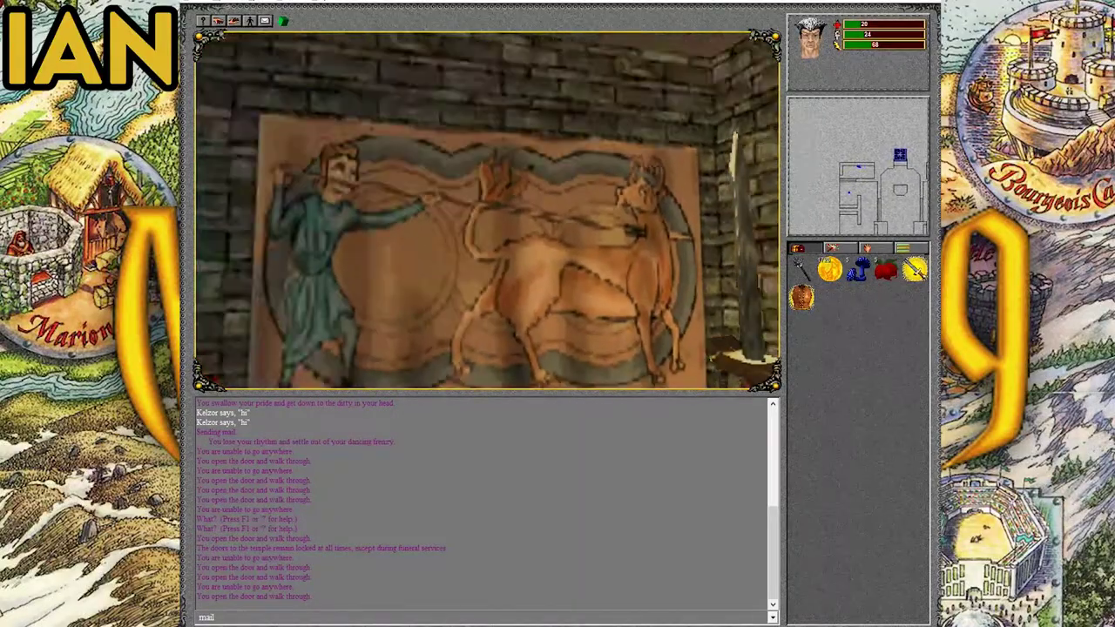
{"action": "key", "text": "Right"}
{"action": "key", "text": "Left"}
{"action": "key", "text": "Up"}
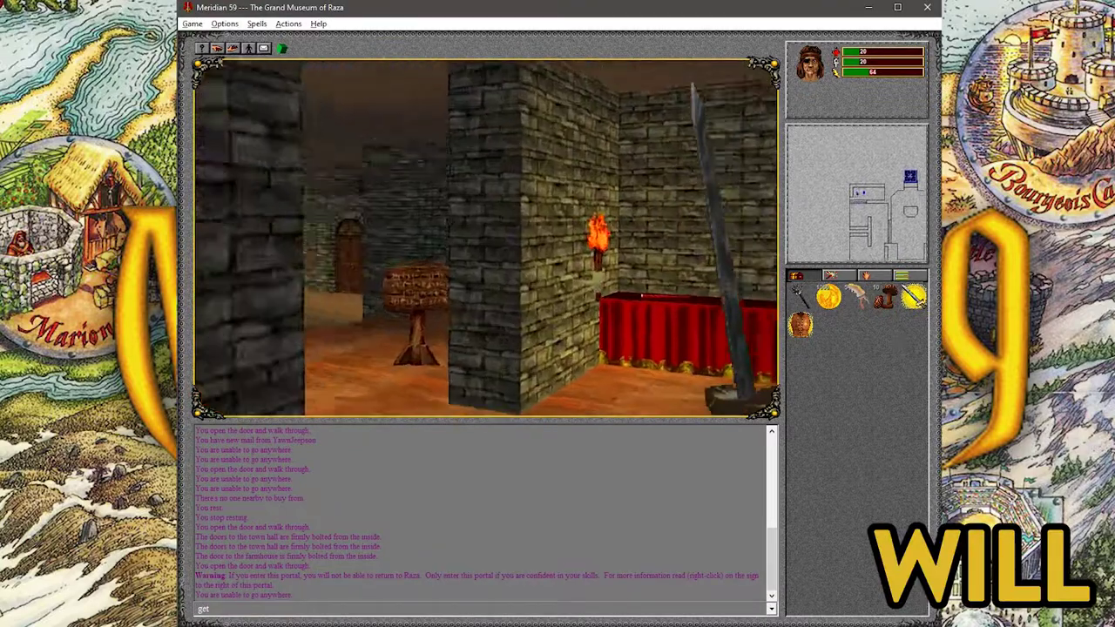
{"action": "key", "text": "Up"}
{"action": "key", "text": "Left"}
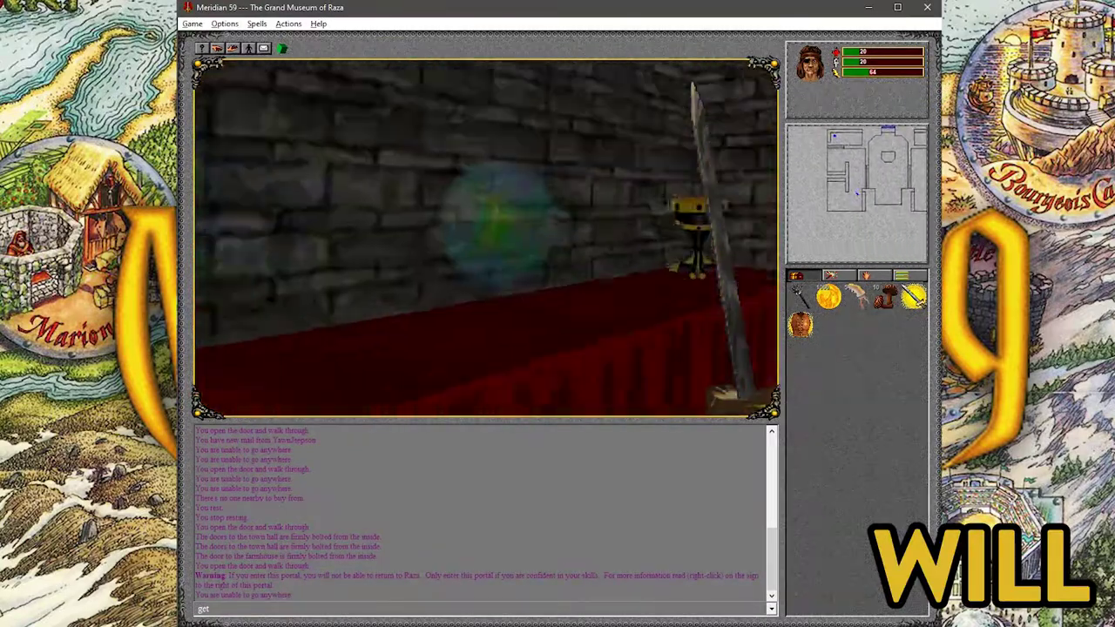
{"action": "key", "text": "Right"}
{"action": "key", "text": "Up"}
{"action": "key", "text": "Down"}
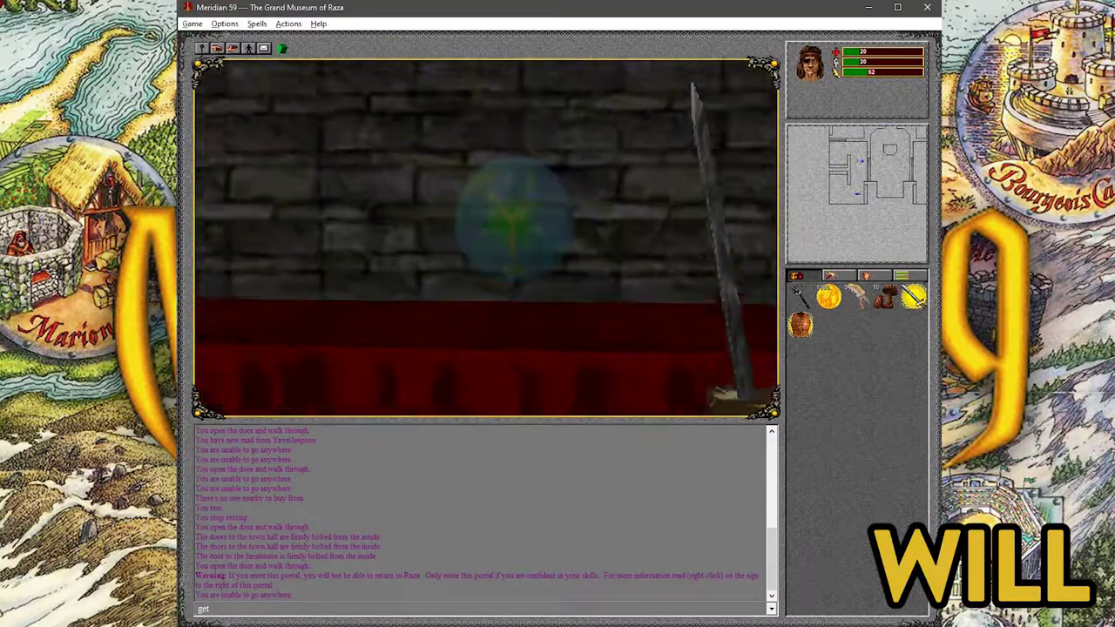
{"action": "key", "text": "Down"}
{"action": "key", "text": "Left"}
{"action": "key", "text": "Left"}
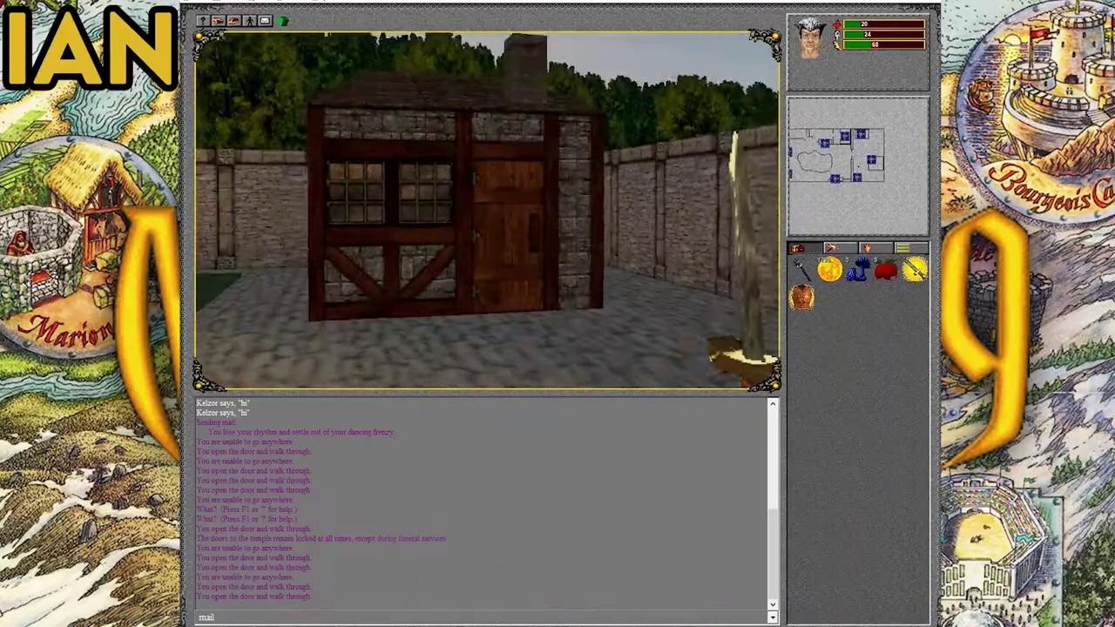
- Read the wooden sign and the communication sign descriptions
{"action": "key", "text": "Up"}
{"action": "key", "text": "Up"}
{"action": "key", "text": "Up"}
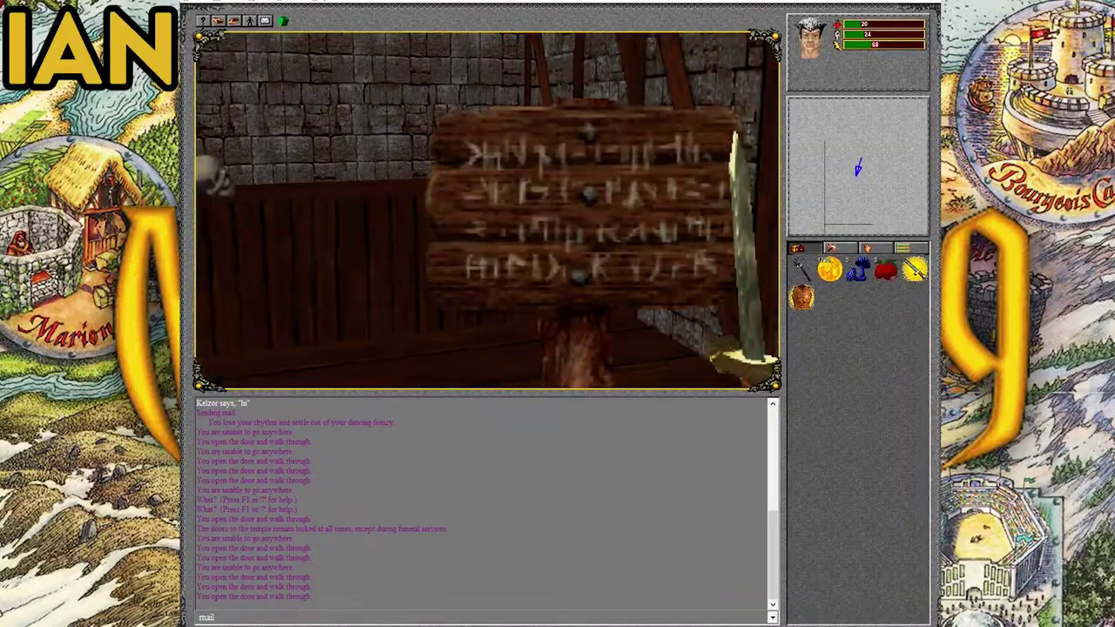
{"action": "key", "text": "Left"}
{"action": "key", "text": "Right"}
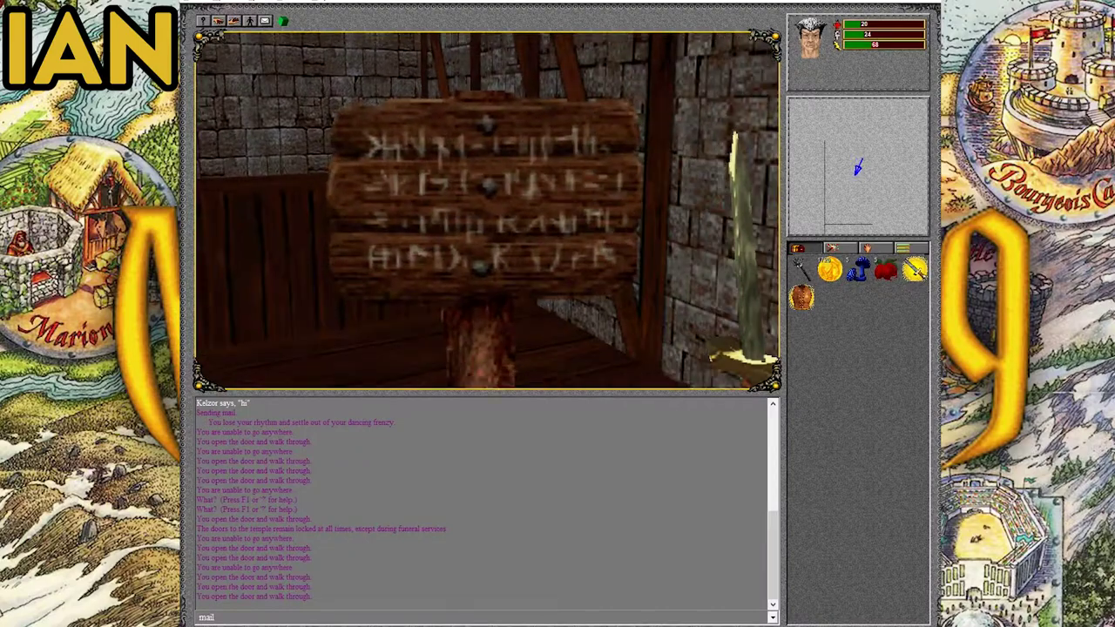
{"action": "left_click", "coordinate": [491, 218]}
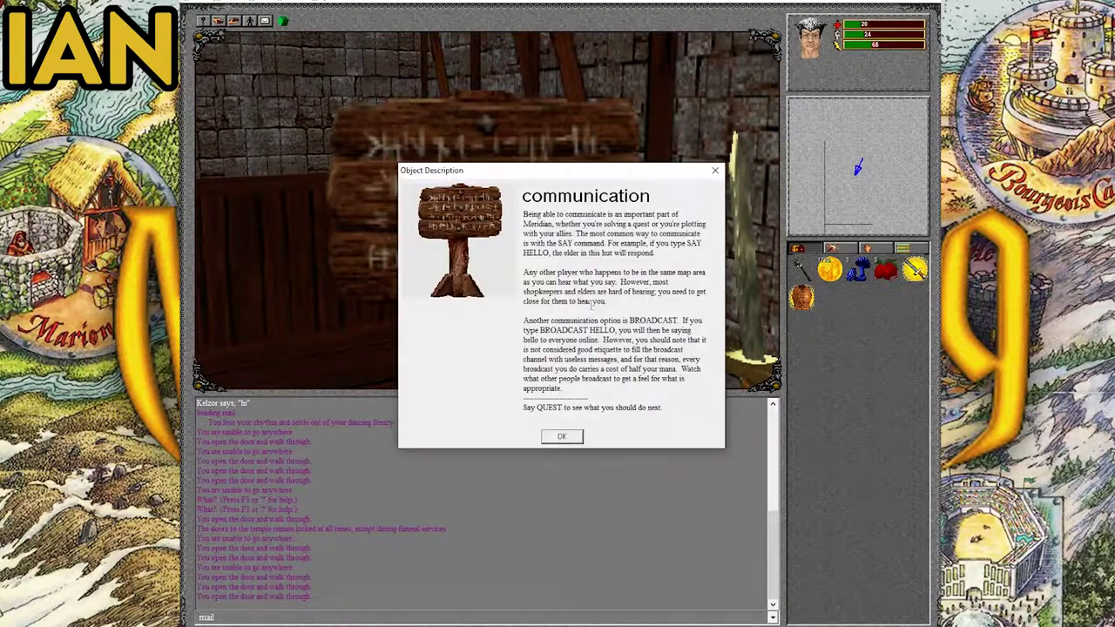
{"action": "left_click", "coordinate": [577, 438]}
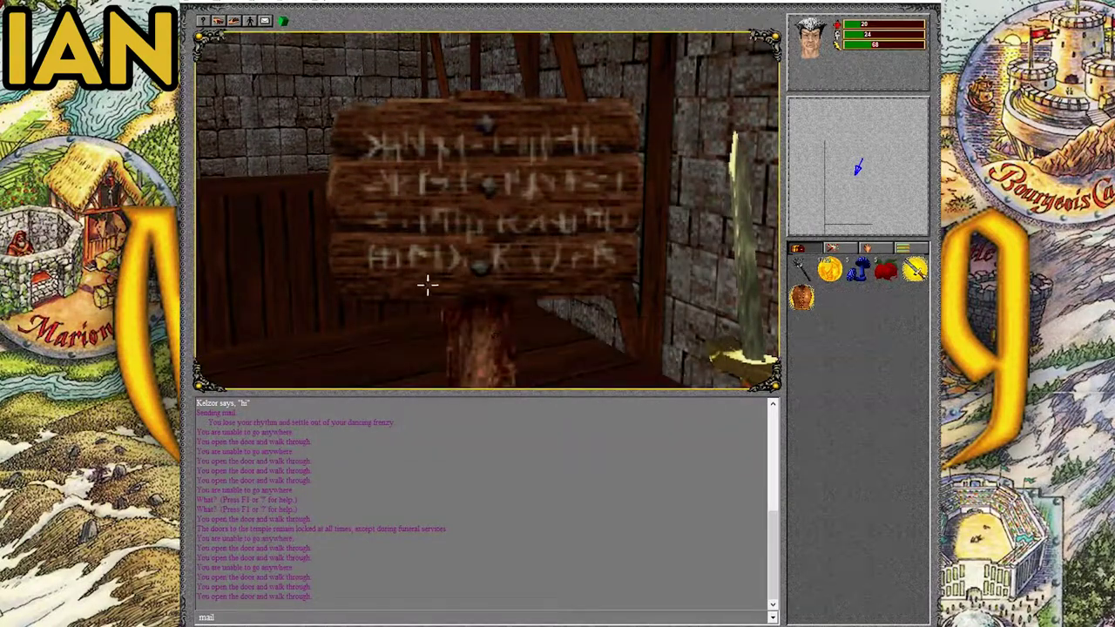
{"action": "left_click", "coordinate": [353, 260]}
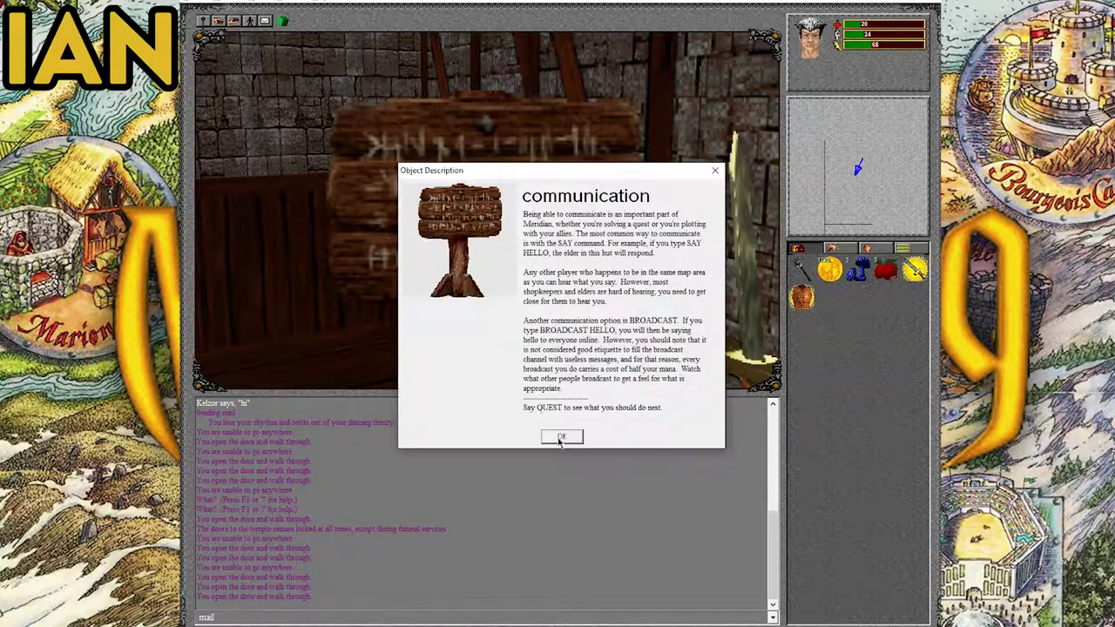
{"action": "left_click", "coordinate": [560, 439]}
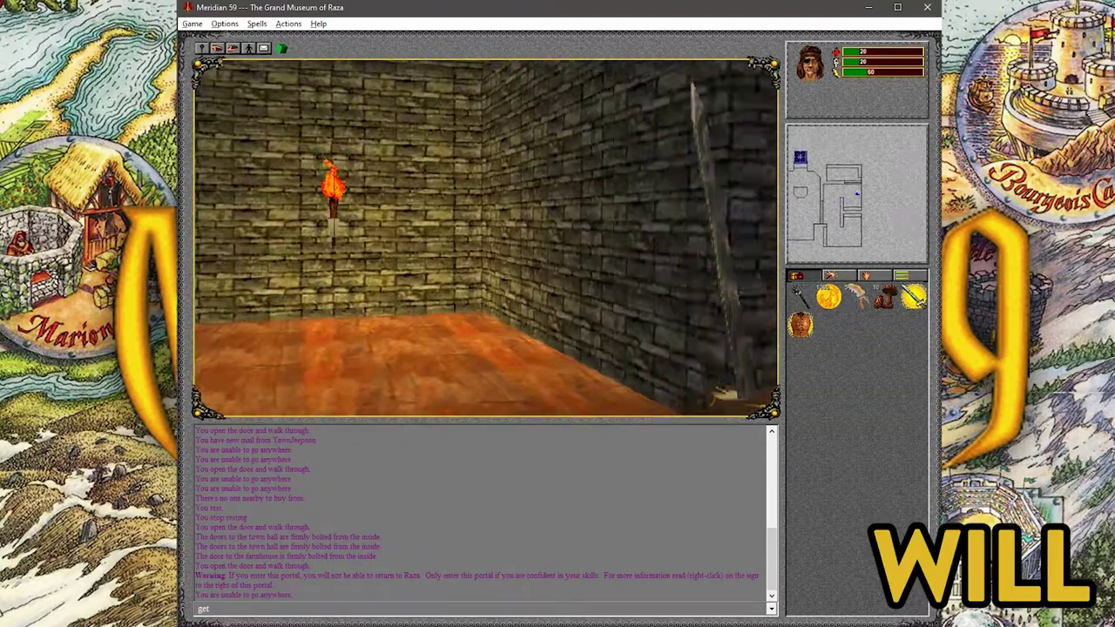
- Walk through the museum rooms past the painting and out the wooden door
{"action": "key", "text": "Up"}
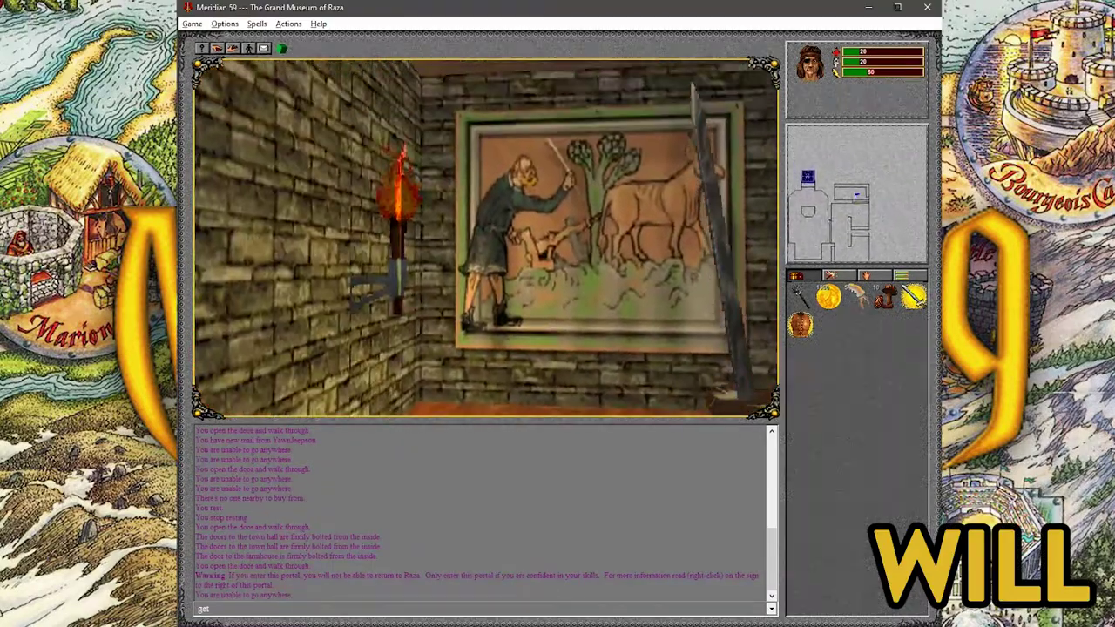
{"action": "key", "text": "Left"}
{"action": "key", "text": "Up"}
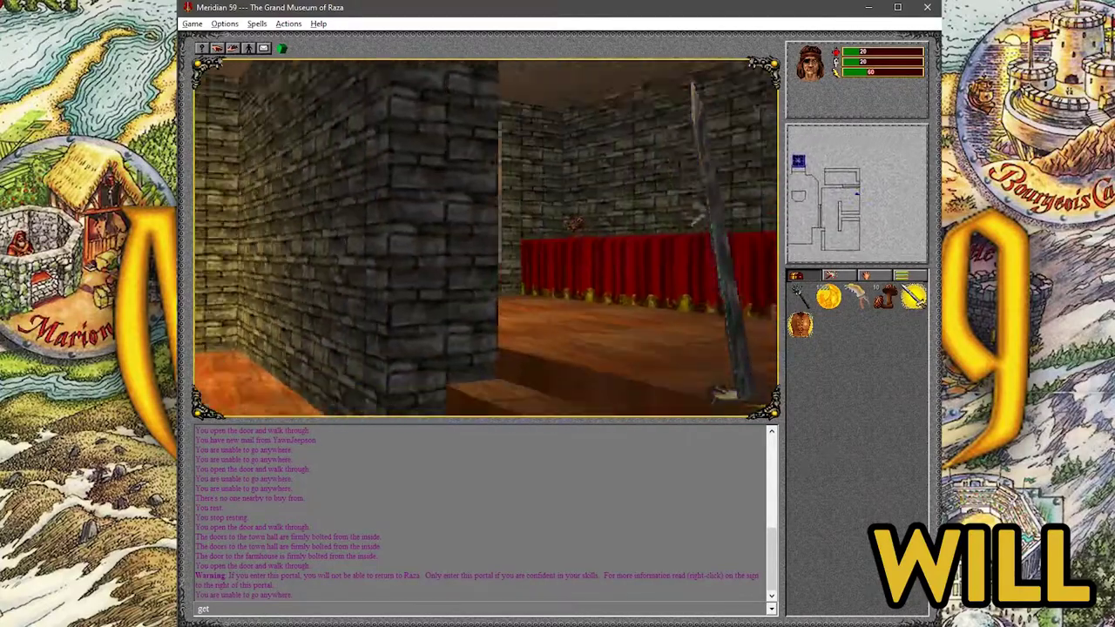
{"action": "key", "text": "Right"}
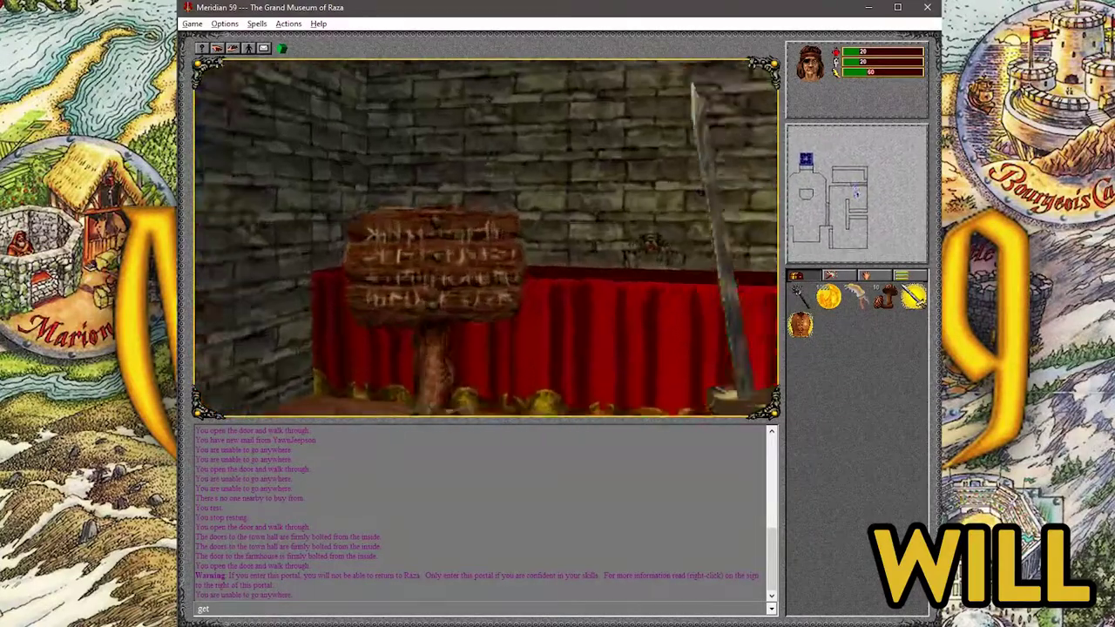
{"action": "key", "text": "Up"}
{"action": "key", "text": "Up"}
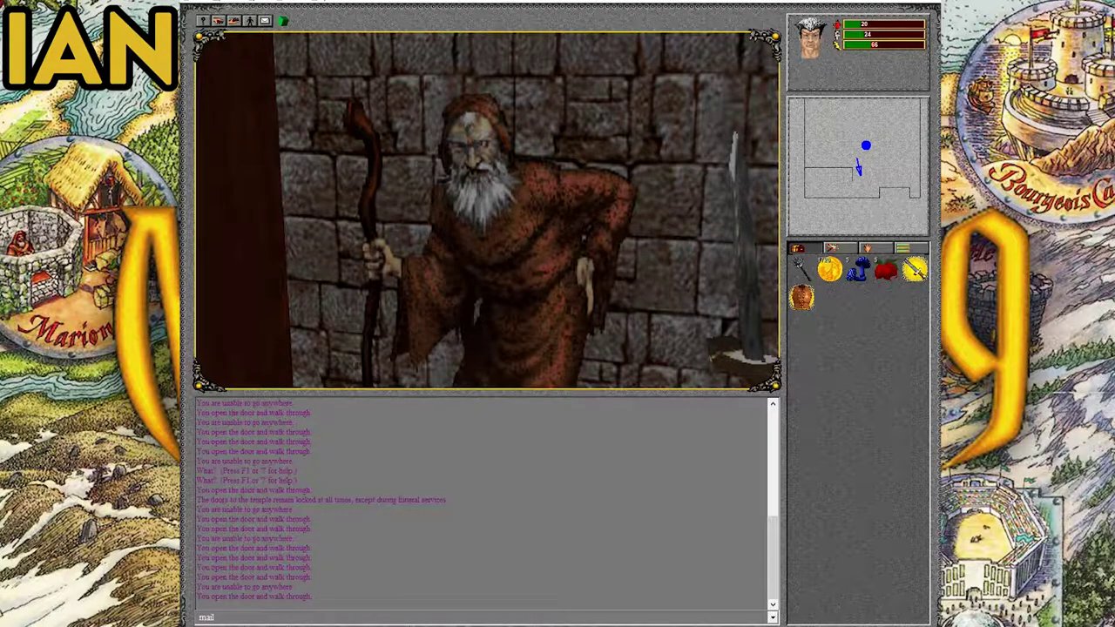
{"action": "key", "text": "Right"}
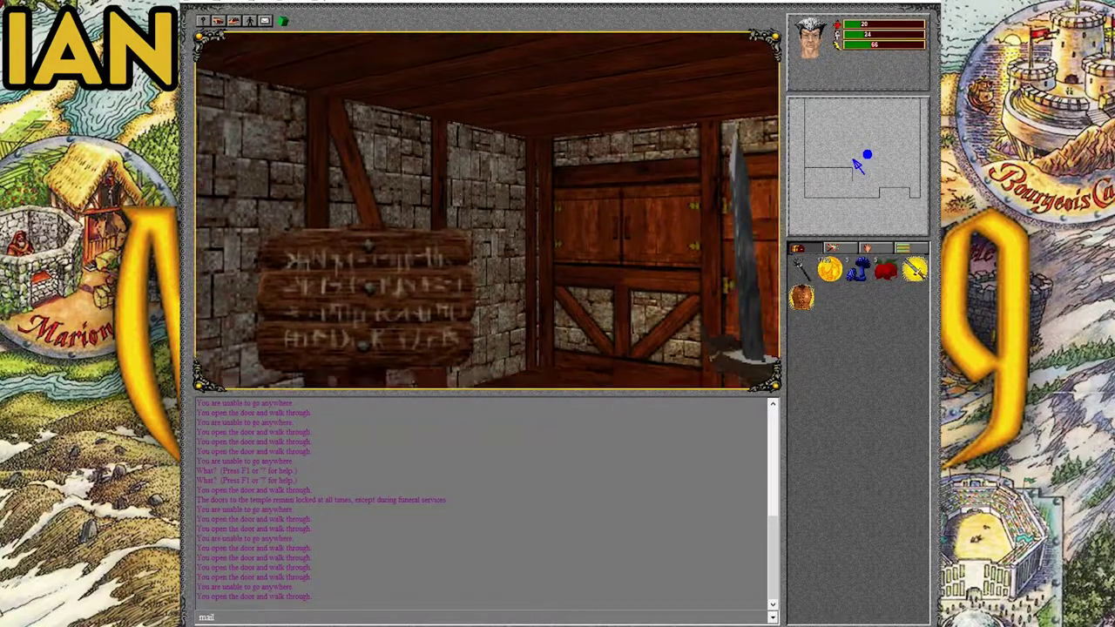
{"action": "key", "text": "Up"}
{"action": "key", "text": "Up"}
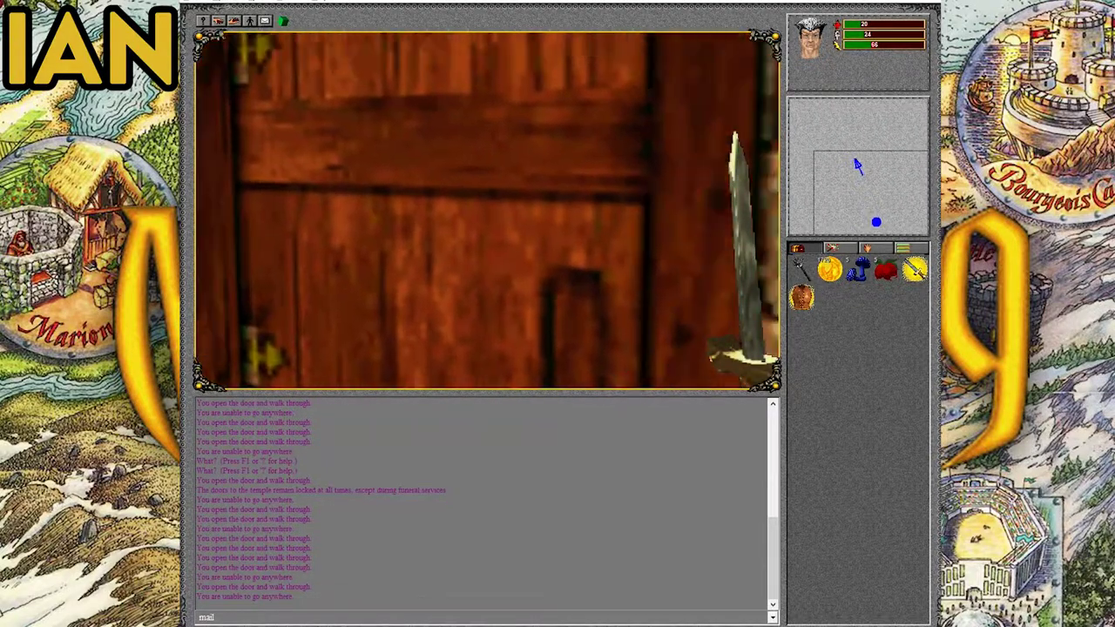
- Cross the courtyard through the red-door portal to the Yonder Inn, facing Widow Qesino
{"action": "key", "text": "Up"}
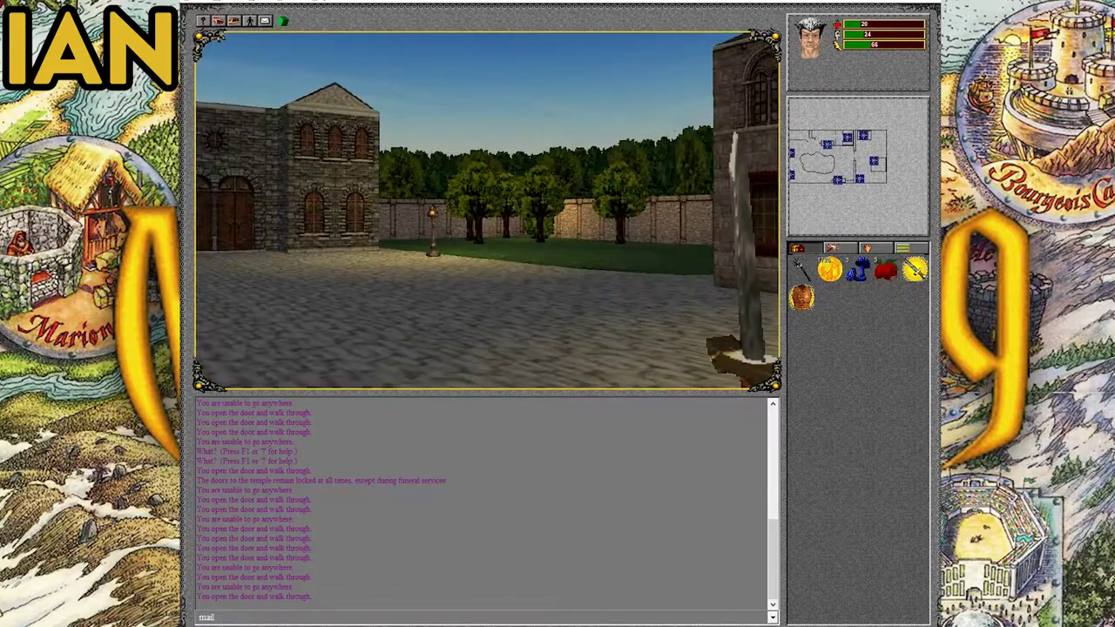
{"action": "key", "text": "Up"}
{"action": "key", "text": "Left"}
{"action": "key", "text": "Right"}
{"action": "key", "text": "Up"}
{"action": "key", "text": "Left"}
{"action": "key", "text": "Right"}
{"action": "key", "text": "Left"}
{"action": "key", "text": "Up"}
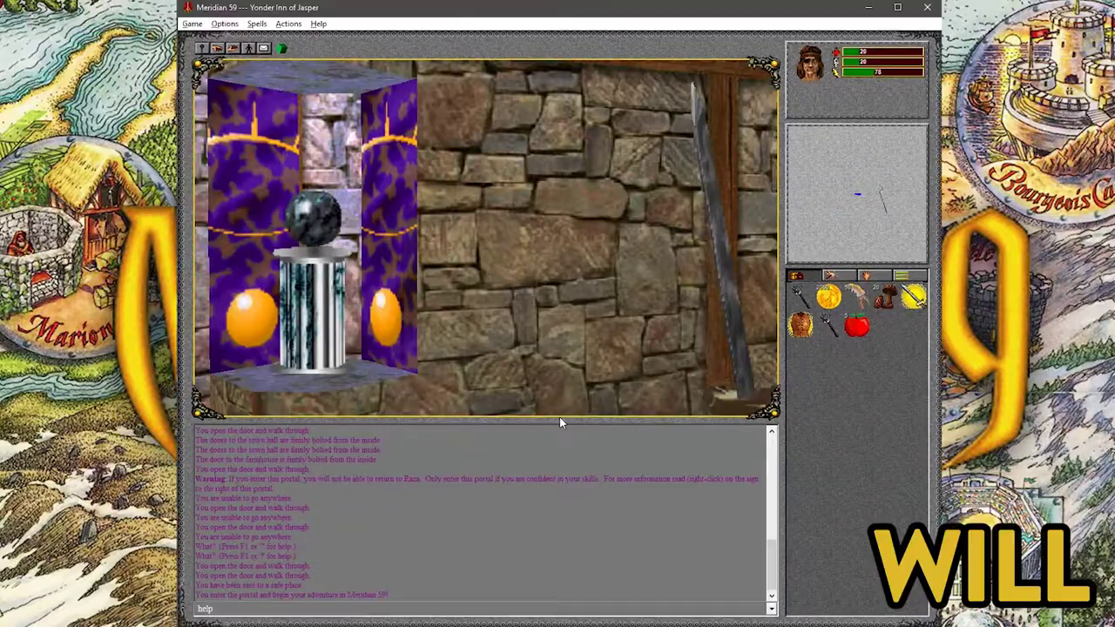
{"action": "key", "text": "Left"}
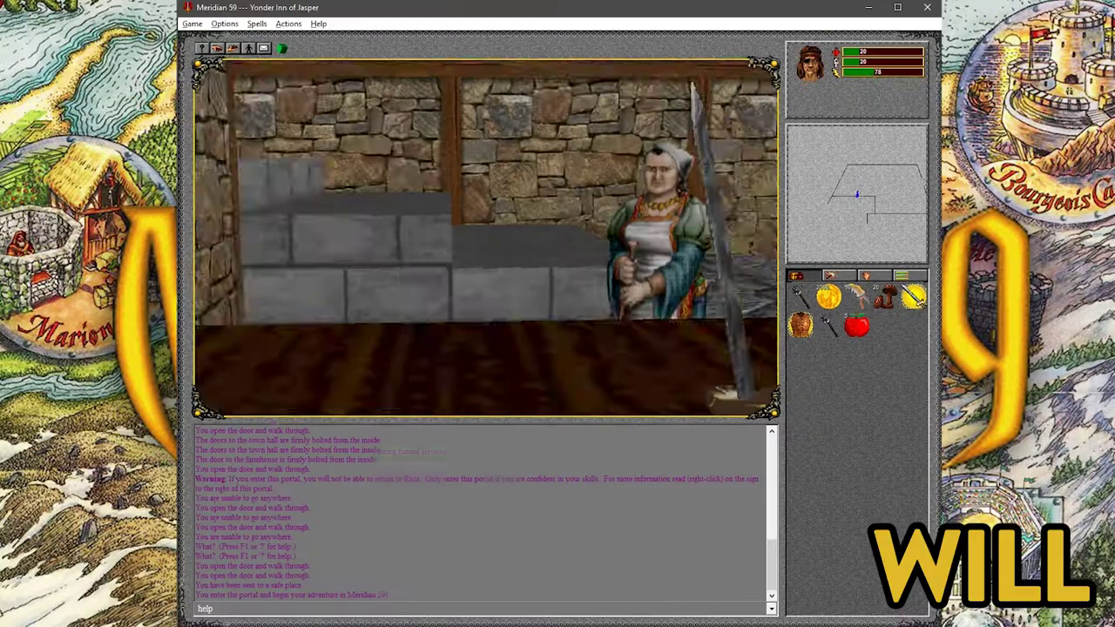
{"action": "key", "text": "Right"}
{"action": "key", "text": "Left"}
- View innkeeper Widow Qesino's description card, then dismiss it
{"action": "right_click", "coordinate": [486, 238]}
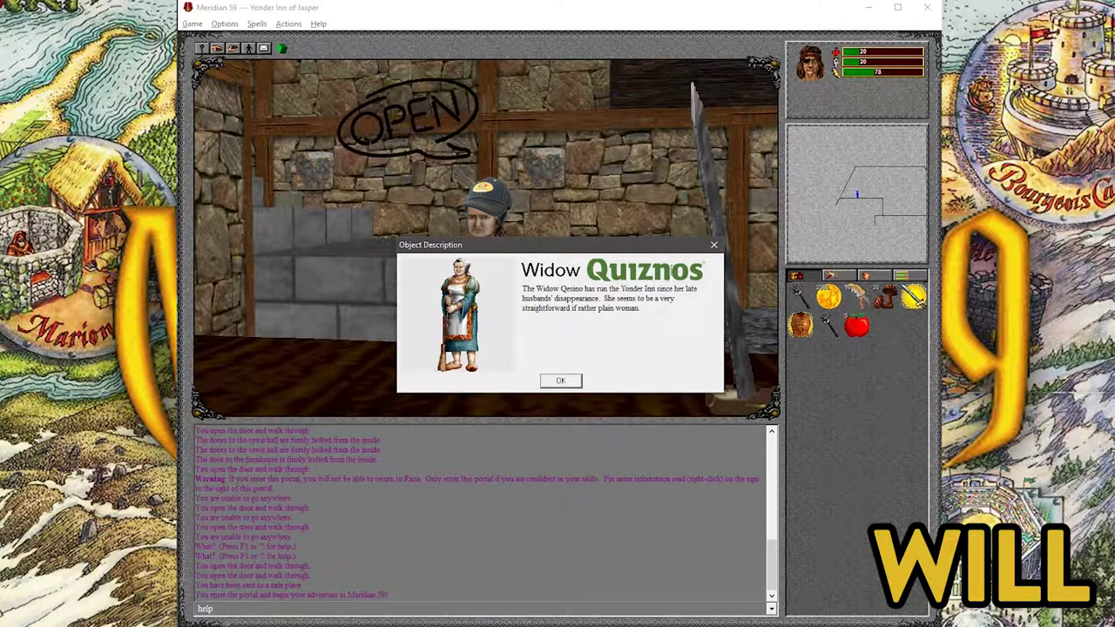
{"action": "left_click", "coordinate": [572, 383]}
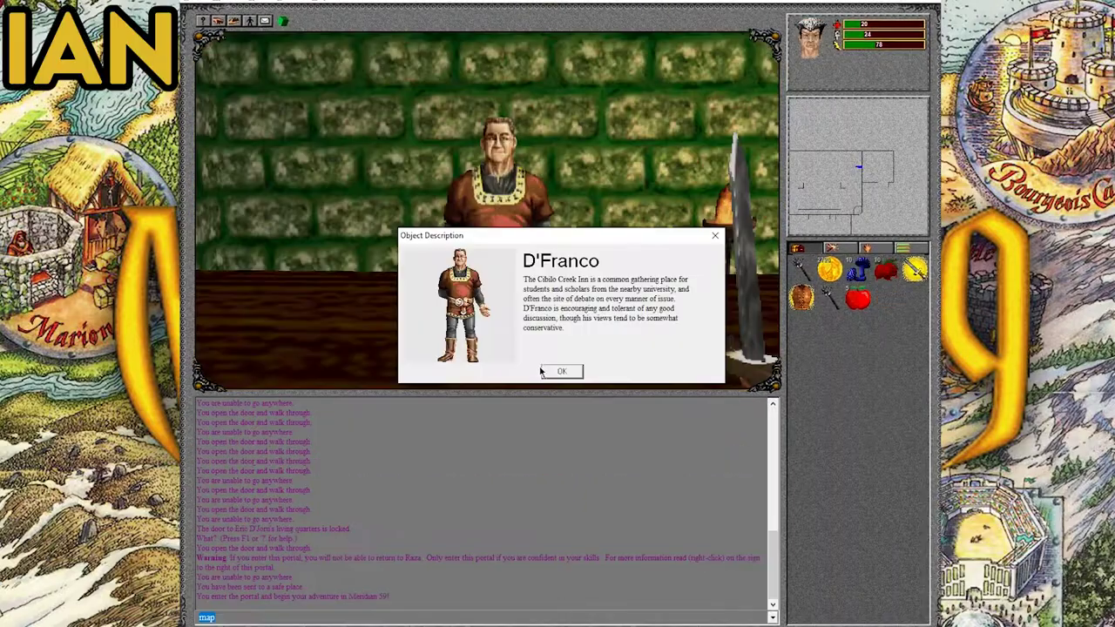
{"action": "left_click", "coordinate": [541, 372]}
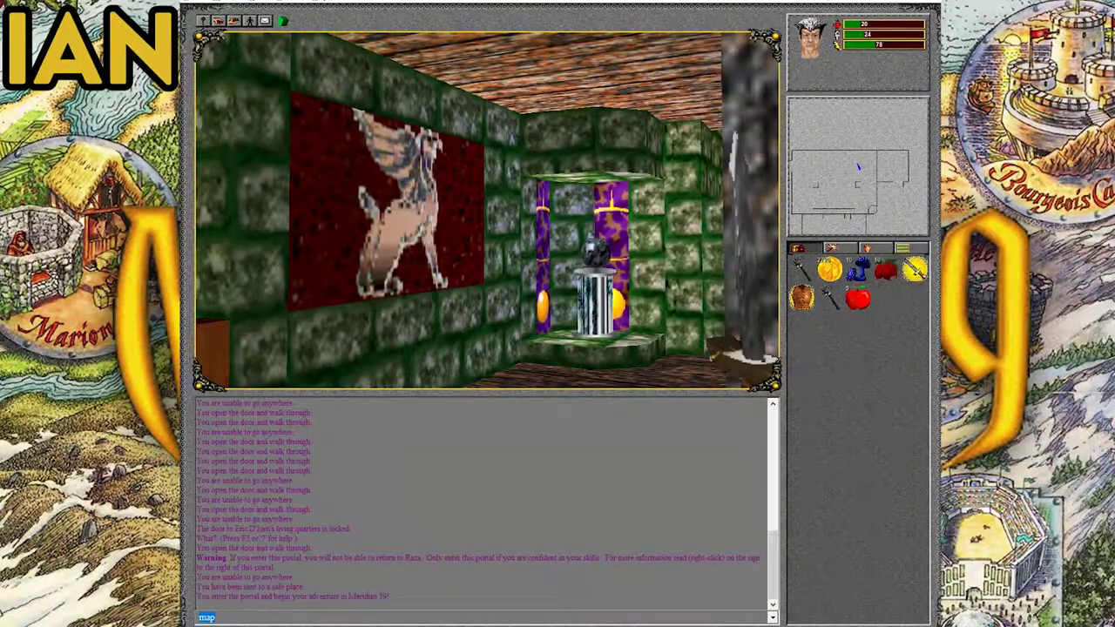
- Activate the pedestal orb to read Designers' News, then close it
{"action": "key", "text": "Right"}
{"action": "key", "text": "Left"}
{"action": "key", "text": "Up"}
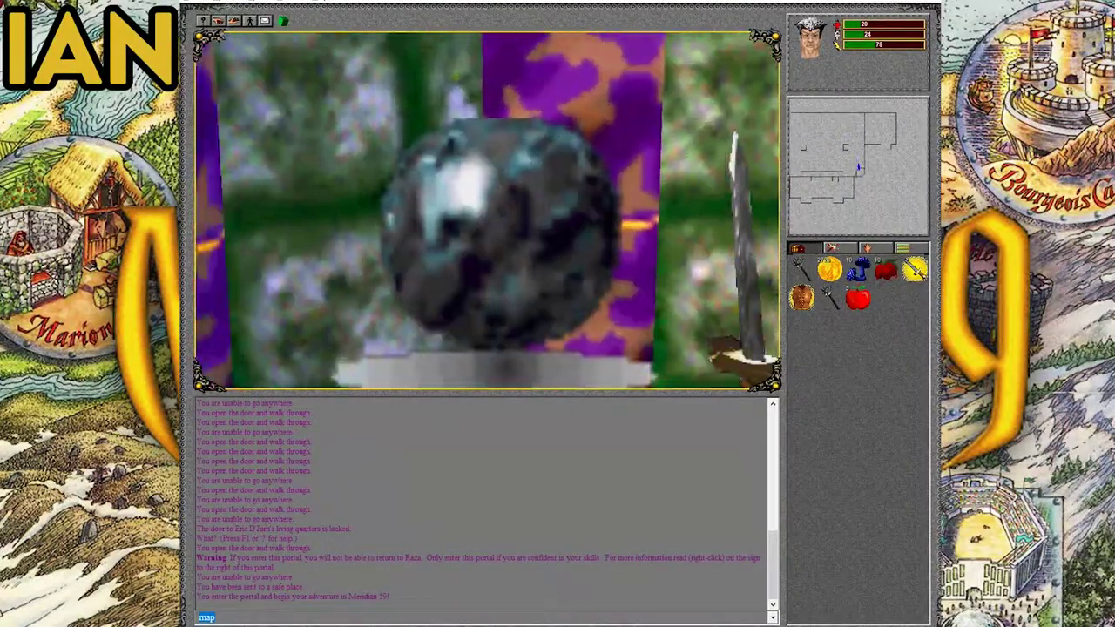
{"action": "double_click", "coordinate": [490, 215]}
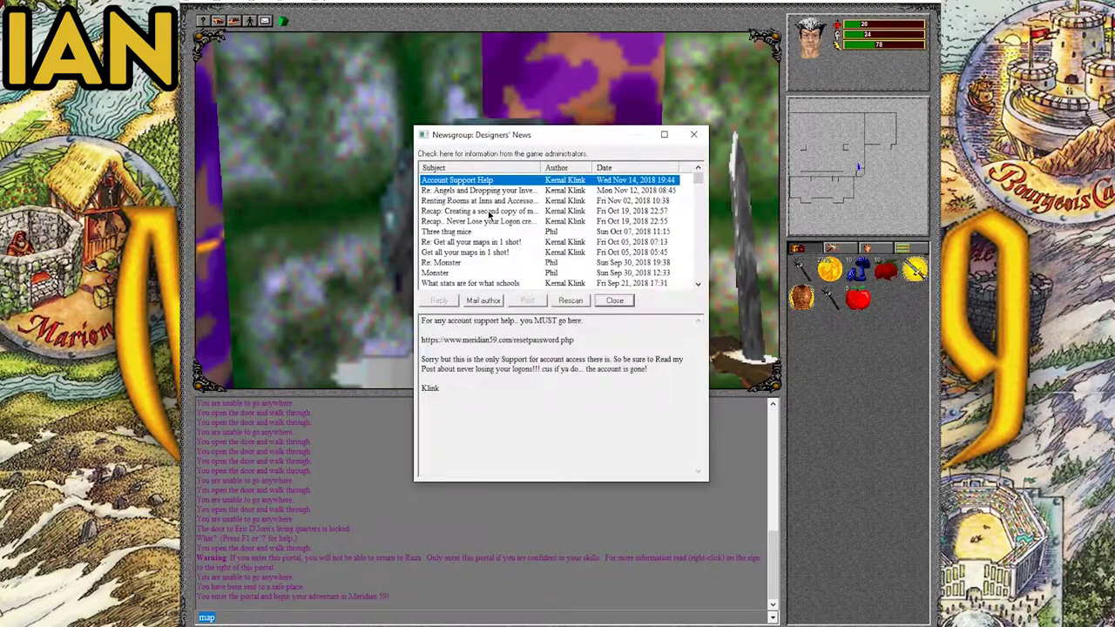
{"action": "left_click", "coordinate": [693, 134]}
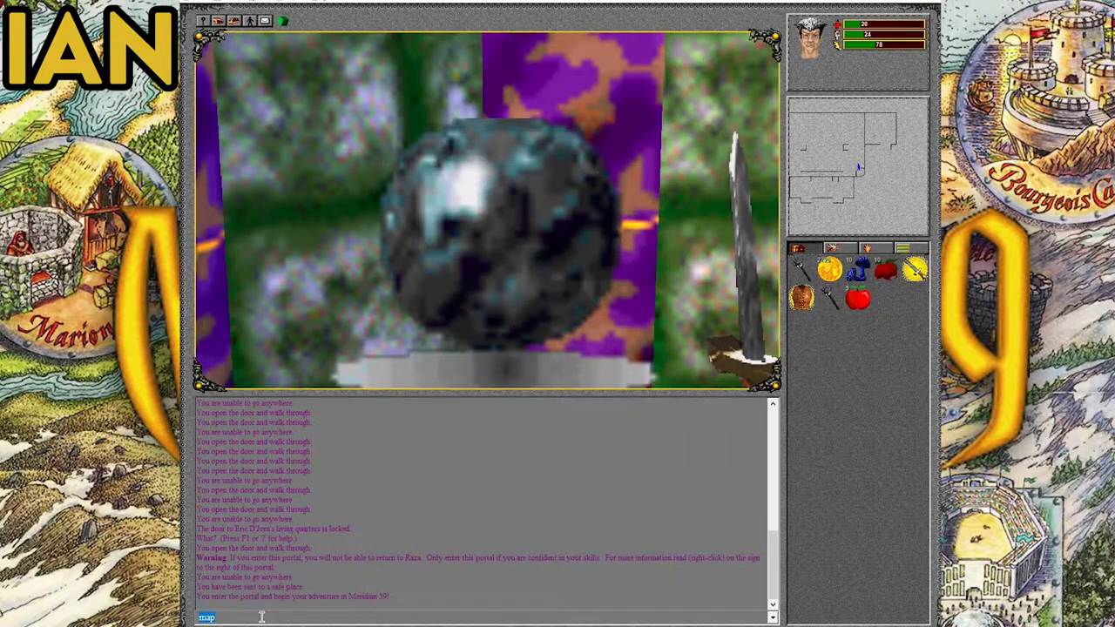
{"action": "left_click", "coordinate": [262, 616]}
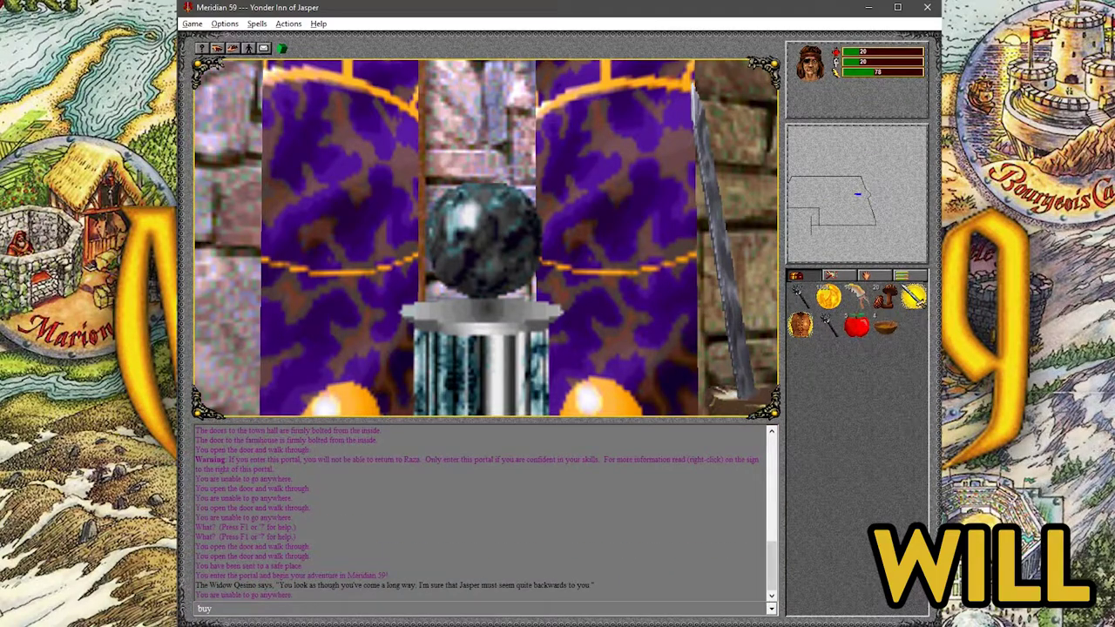
- Leave through the wooden door and look around West Jasper's streets
{"action": "key", "text": "Down"}
{"action": "key", "text": "Left"}
{"action": "key", "text": "Up"}
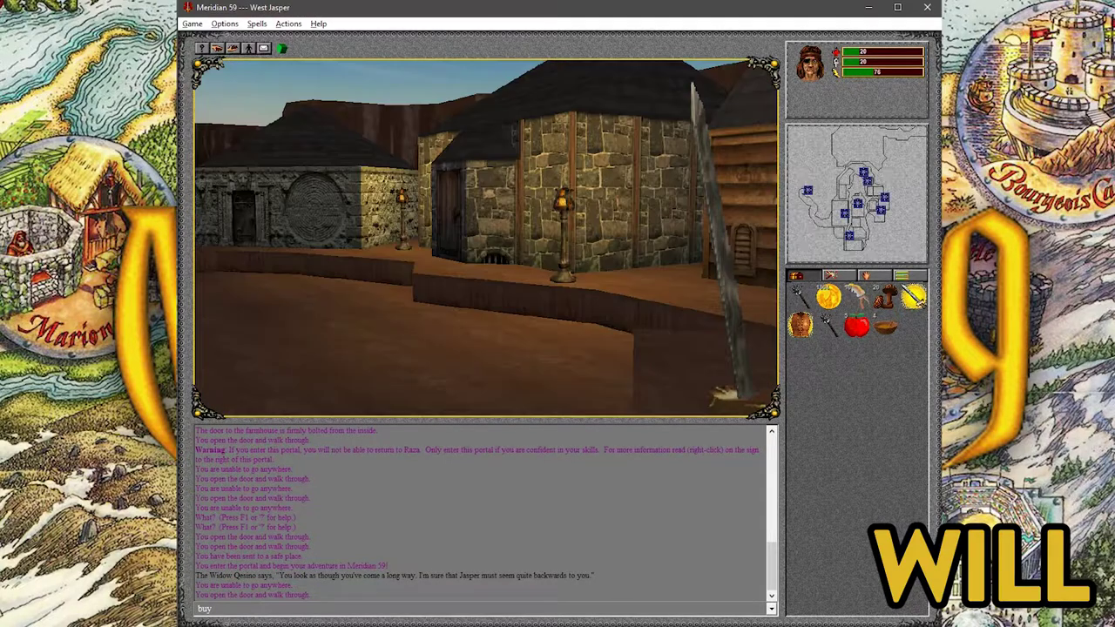
{"action": "key", "text": "Right"}
{"action": "key", "text": "Page_Up"}
{"action": "key", "text": "Left"}
{"action": "key", "text": "Page_Down"}
{"action": "key", "text": "Right"}
{"action": "key", "text": "Right"}
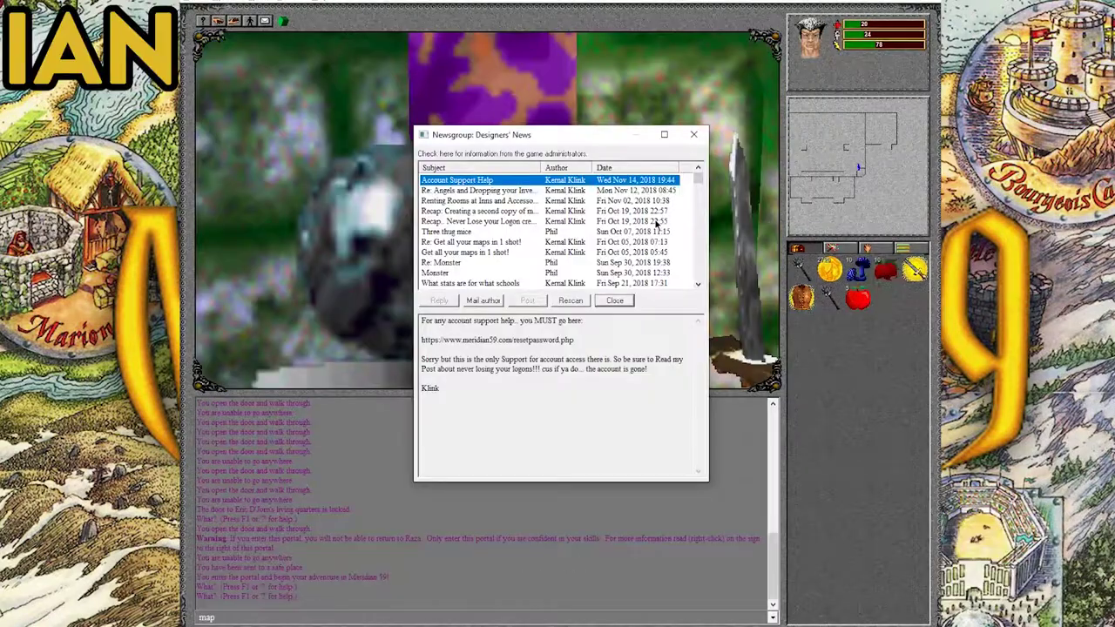
{"action": "scroll", "coordinate": [662, 212], "scroll_direction": "down", "scroll_amount": 2}
{"action": "scroll", "coordinate": [662, 212], "scroll_direction": "down", "scroll_amount": 3}
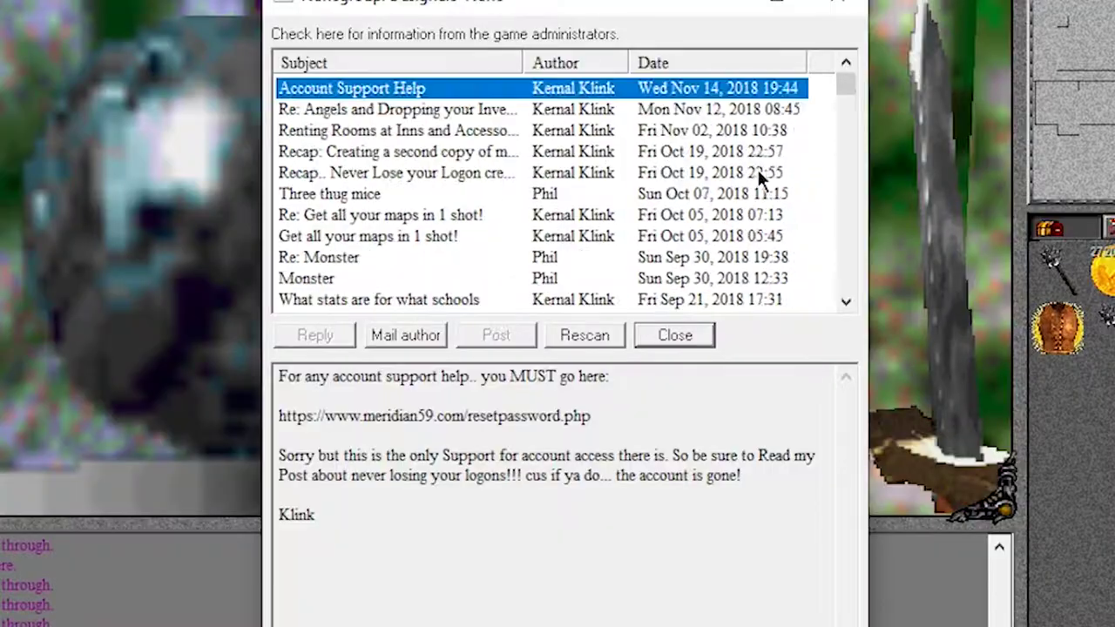
{"action": "scroll", "coordinate": [758, 173], "scroll_direction": "down", "scroll_amount": 1}
{"action": "scroll", "coordinate": [762, 170], "scroll_direction": "down", "scroll_amount": 2}
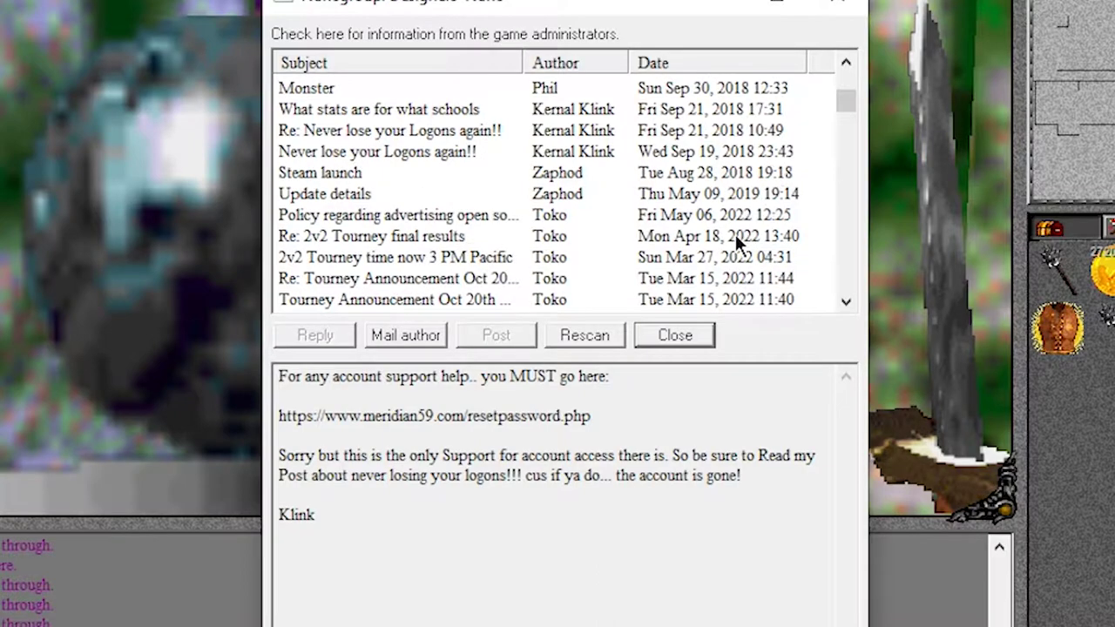
{"action": "scroll", "coordinate": [735, 233], "scroll_direction": "down", "scroll_amount": 2}
{"action": "scroll", "coordinate": [735, 232], "scroll_direction": "down", "scroll_amount": 4}
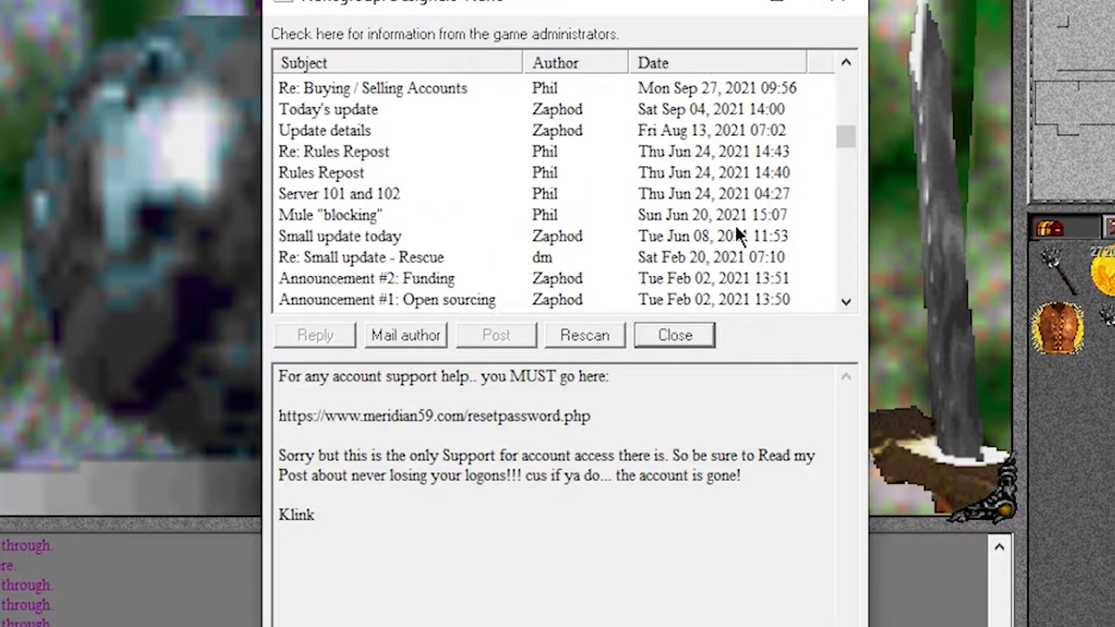
{"action": "scroll", "coordinate": [735, 233], "scroll_direction": "down", "scroll_amount": 2}
{"action": "scroll", "coordinate": [736, 234], "scroll_direction": "down", "scroll_amount": 3}
{"action": "scroll", "coordinate": [736, 228], "scroll_direction": "up", "scroll_amount": 5}
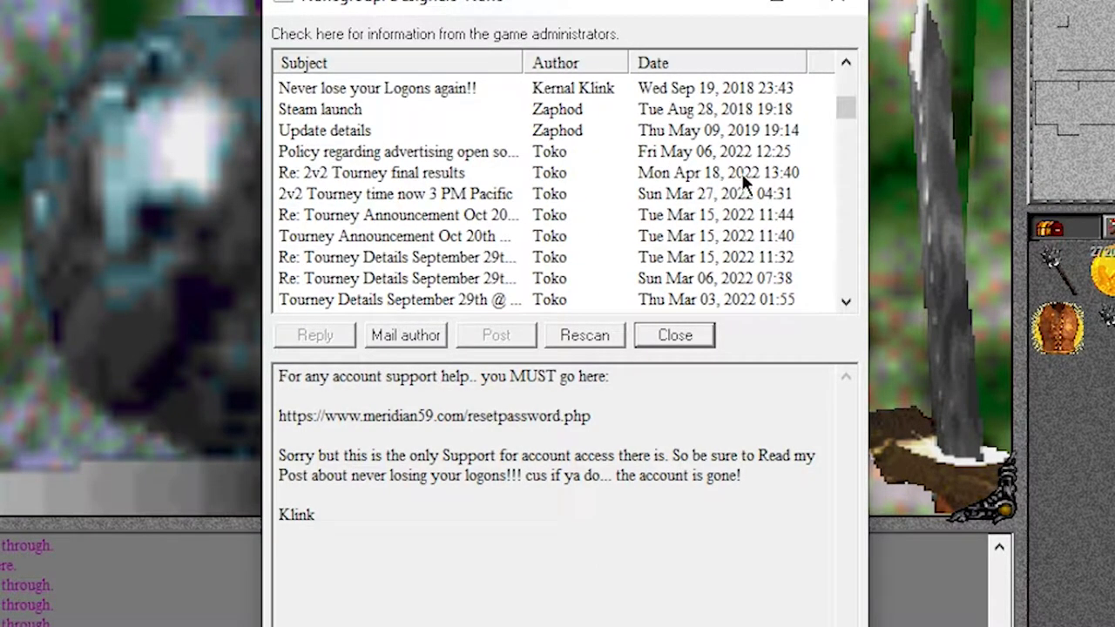
- Read the 'Re: Tourney Announcement' reply and the original Oct 20th announcement
{"action": "left_click", "coordinate": [696, 222]}
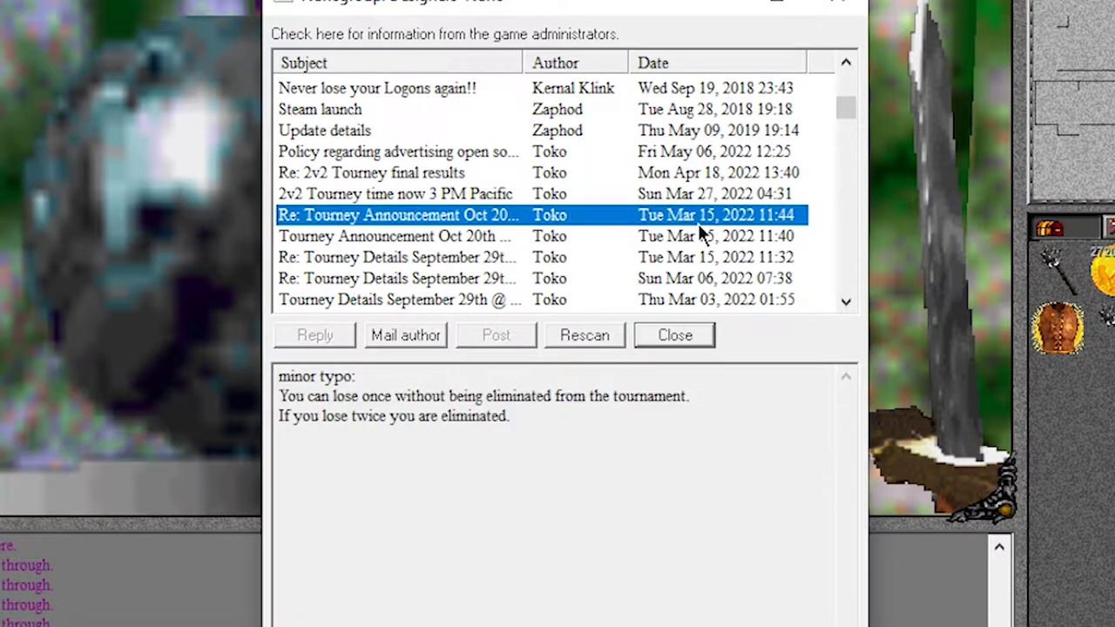
{"action": "left_click", "coordinate": [694, 232]}
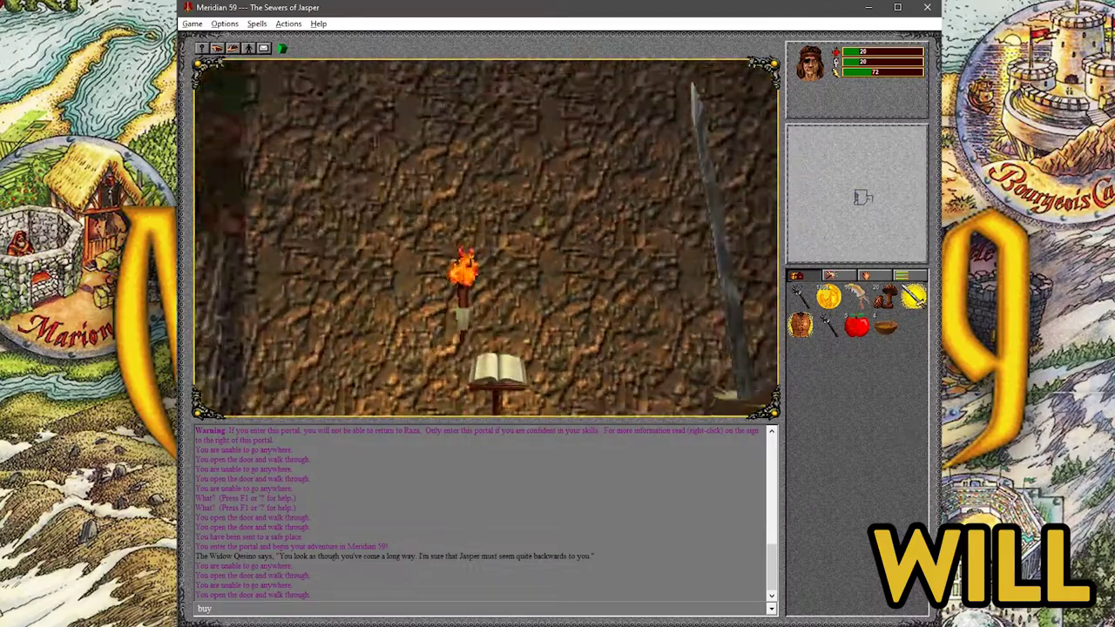
- Inspect the book on its pedestal in the sewer
{"action": "key", "text": "Up"}
{"action": "right_click", "coordinate": [671, 185]}
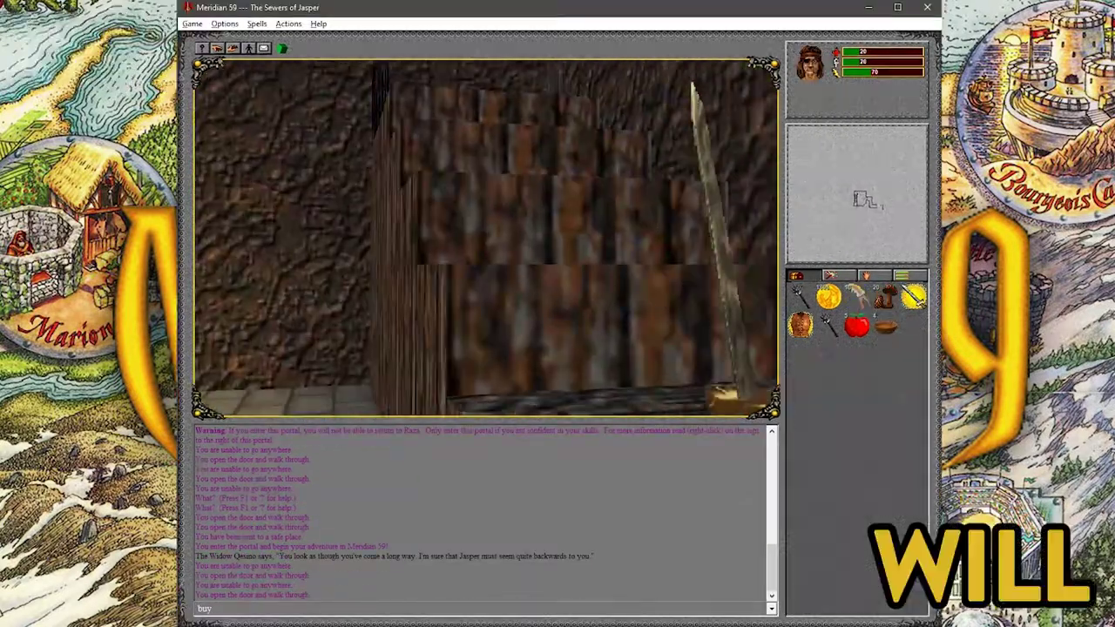
{"action": "key", "text": "Left"}
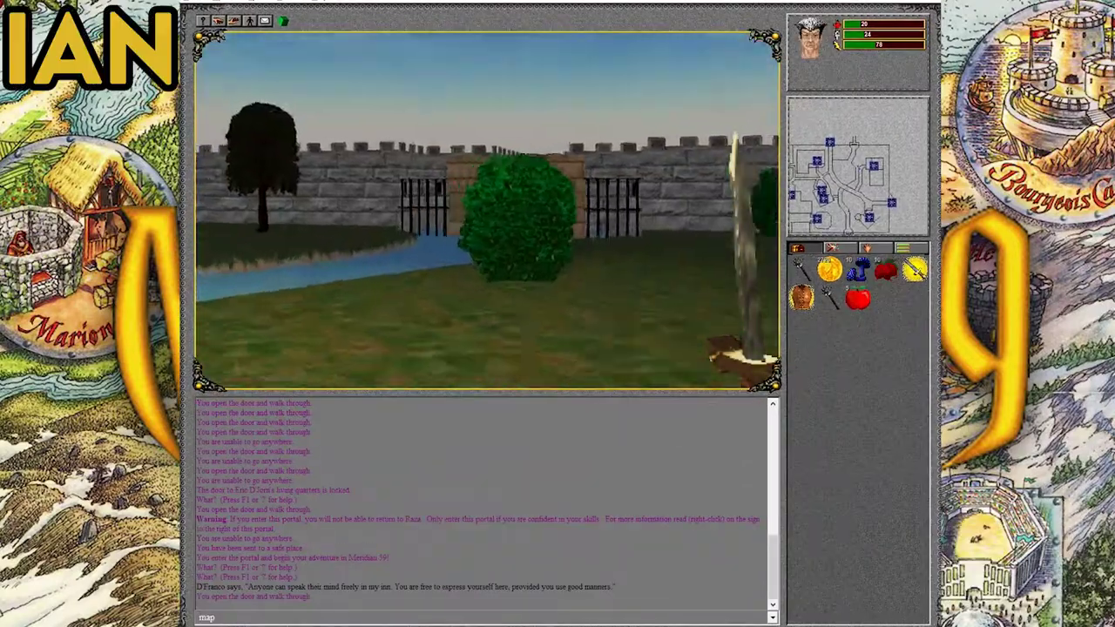
- Exit through the gate and cross the water toward the clock tower and flagpole
{"action": "key", "text": "Up"}
{"action": "key", "text": "Left"}
{"action": "key", "text": "Right"}
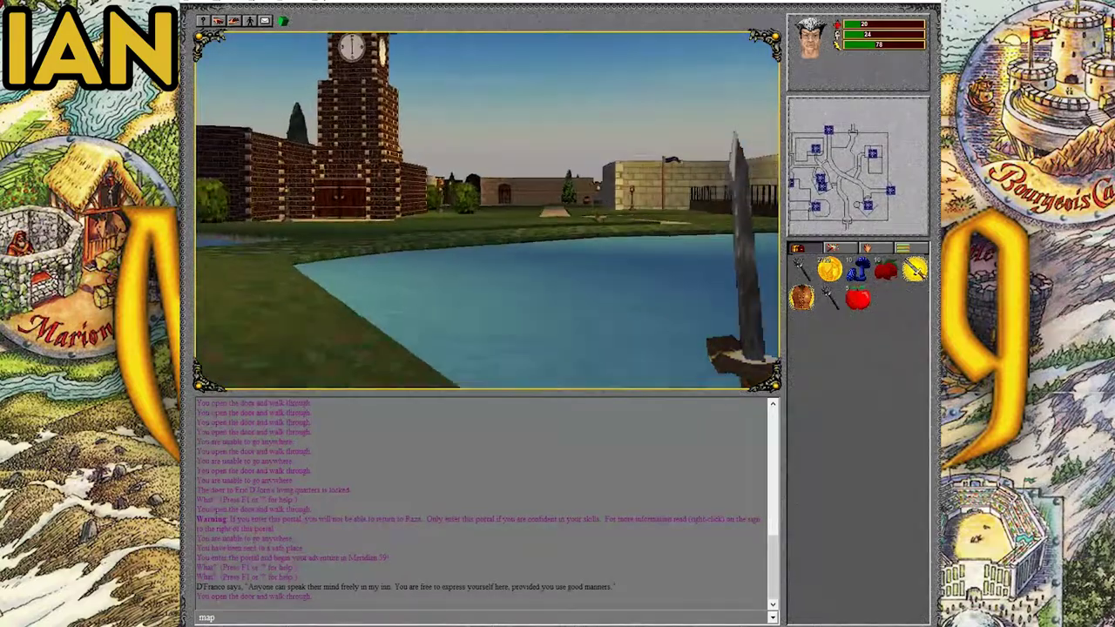
{"action": "key", "text": "Up"}
{"action": "key", "text": "Page_Up"}
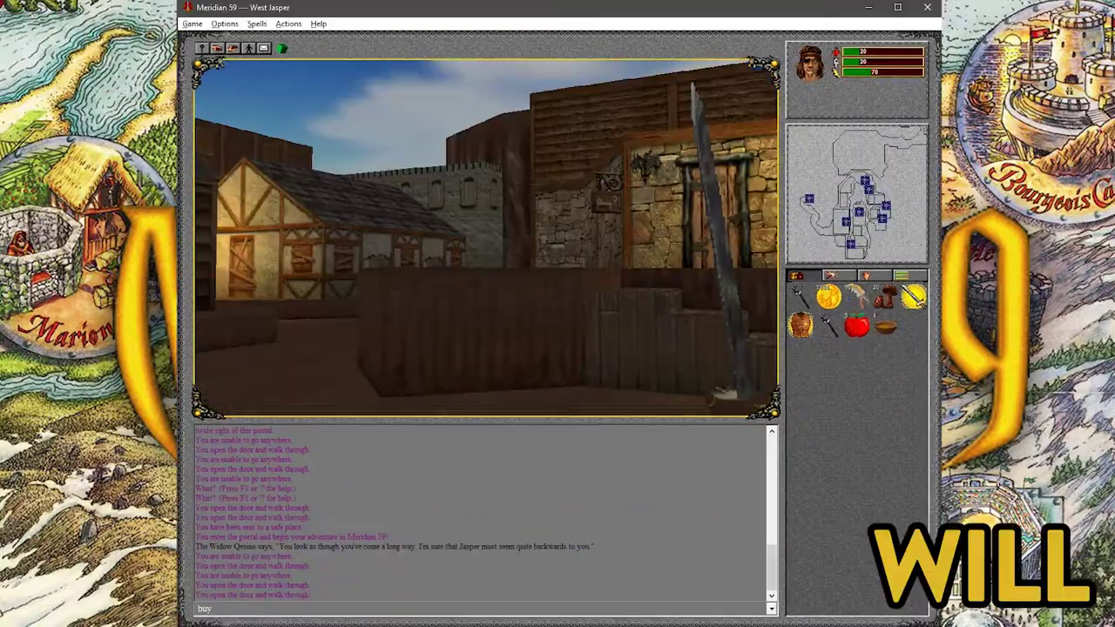
{"action": "key", "text": "Left"}
{"action": "key", "text": "Up"}
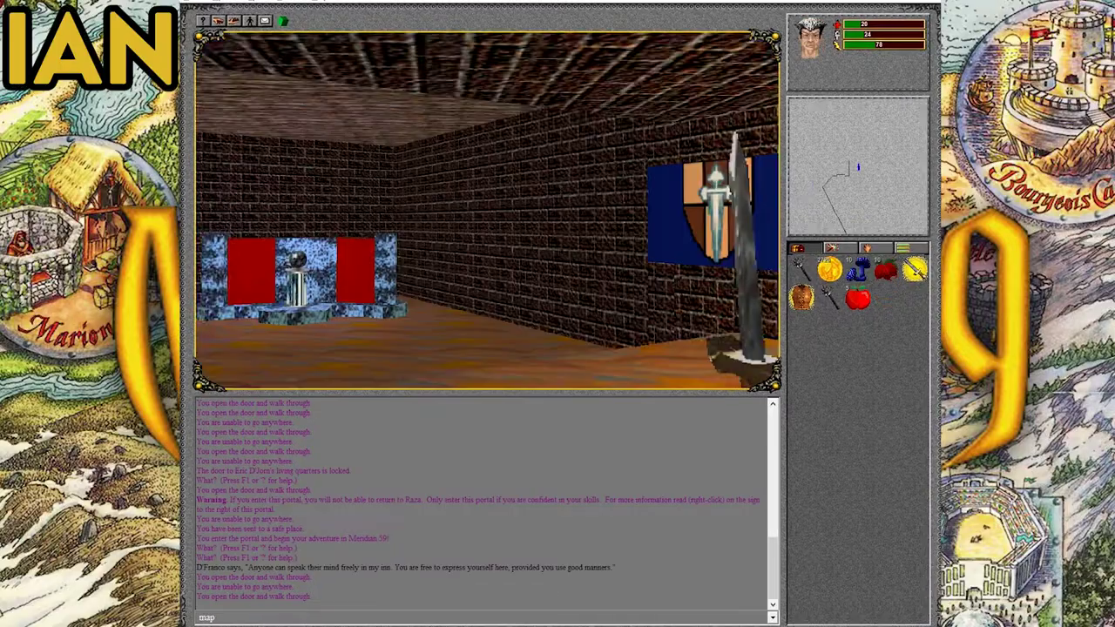
- Cross the inn toward the red chair, then walk to the timbered house's locked door
{"action": "key", "text": "Left"}
{"action": "key", "text": "Up"}
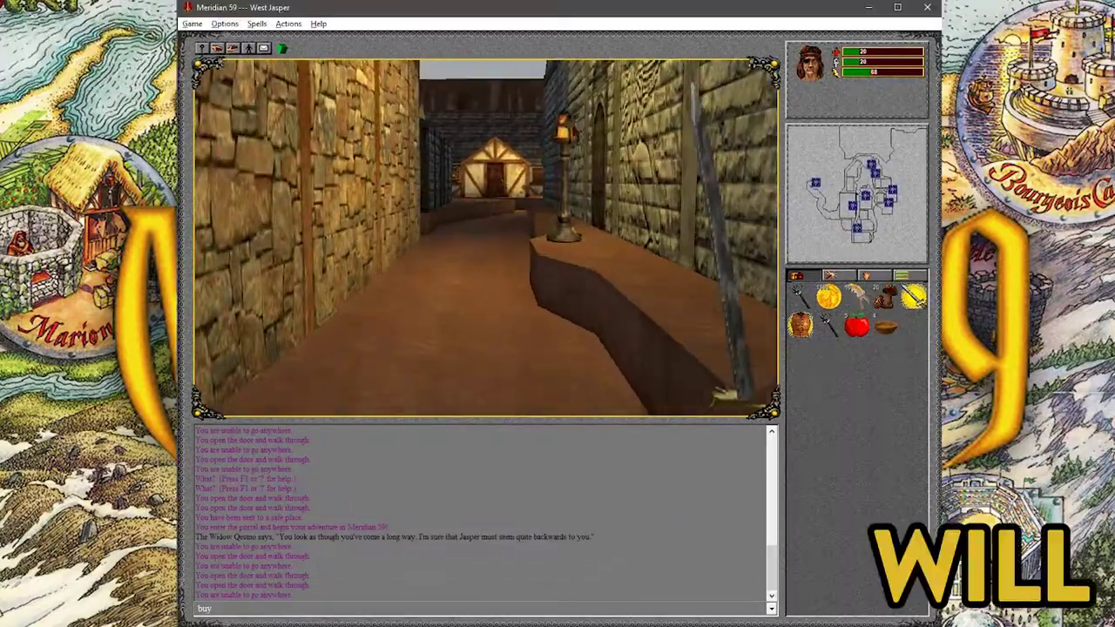
{"action": "key", "text": "Up"}
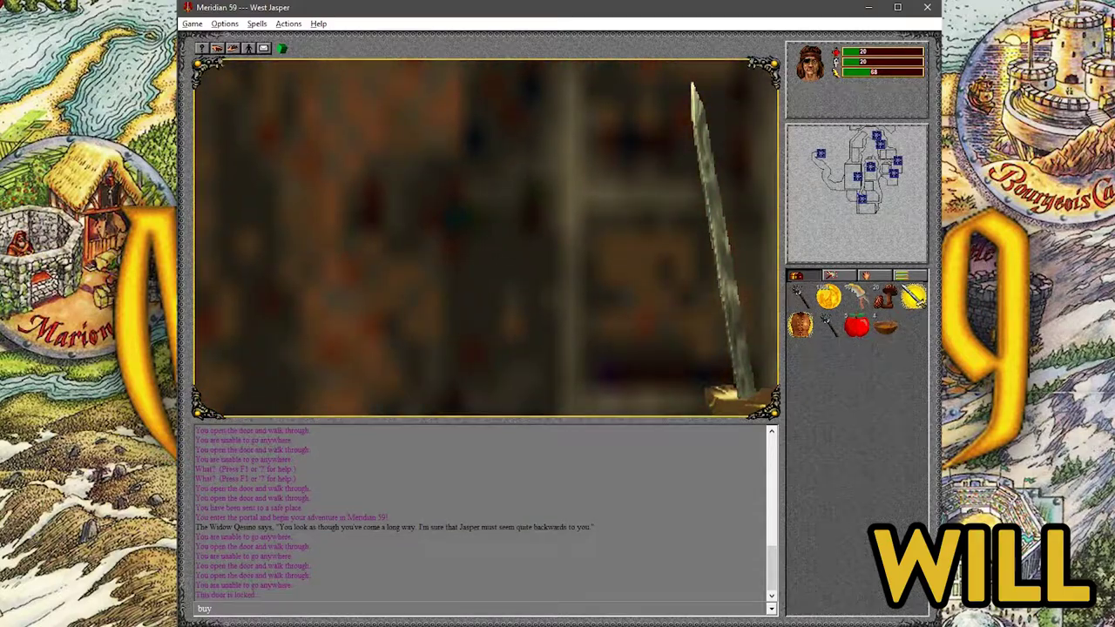
{"action": "key", "text": "Left"}
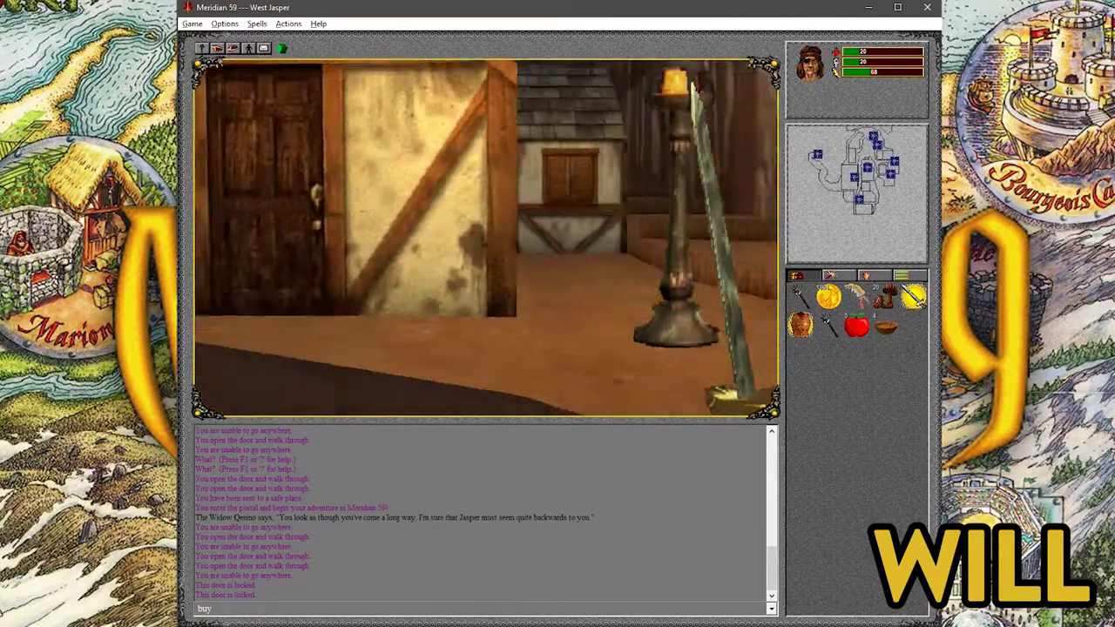
{"action": "key", "text": "space"}
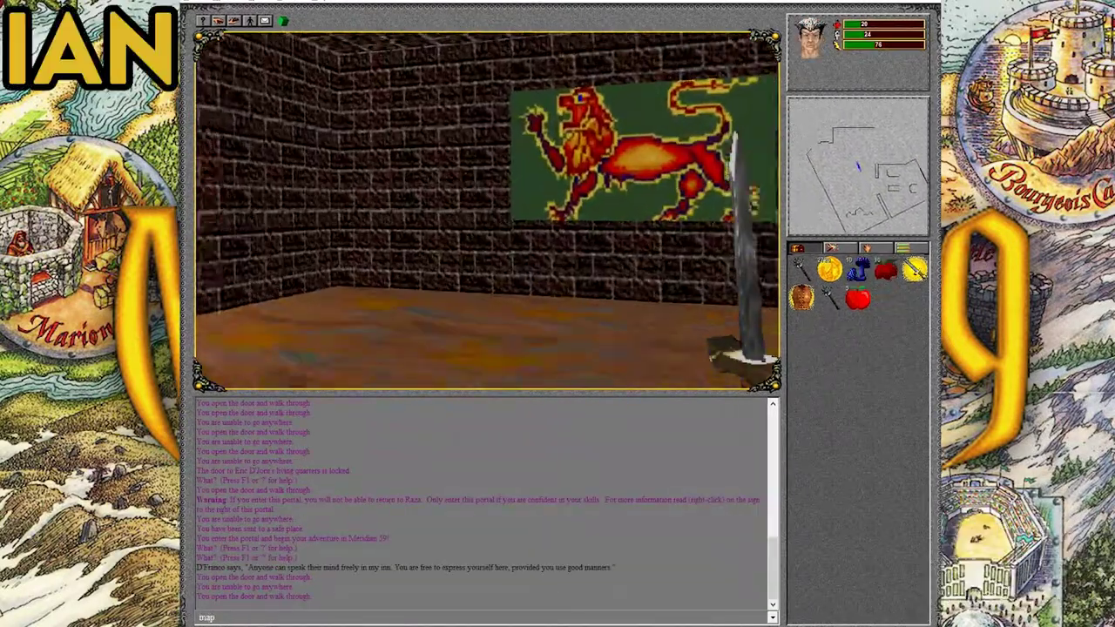
- Exit the building and walk past the portcullis wall
{"action": "key", "text": "Left"}
{"action": "key", "text": "Up"}
{"action": "key", "text": "space"}
{"action": "key", "text": "Page_Up"}
{"action": "key", "text": "Page_Down"}
{"action": "key", "text": "Up"}
{"action": "key", "text": "Right"}
{"action": "key", "text": "Right"}
{"action": "key", "text": "Up"}
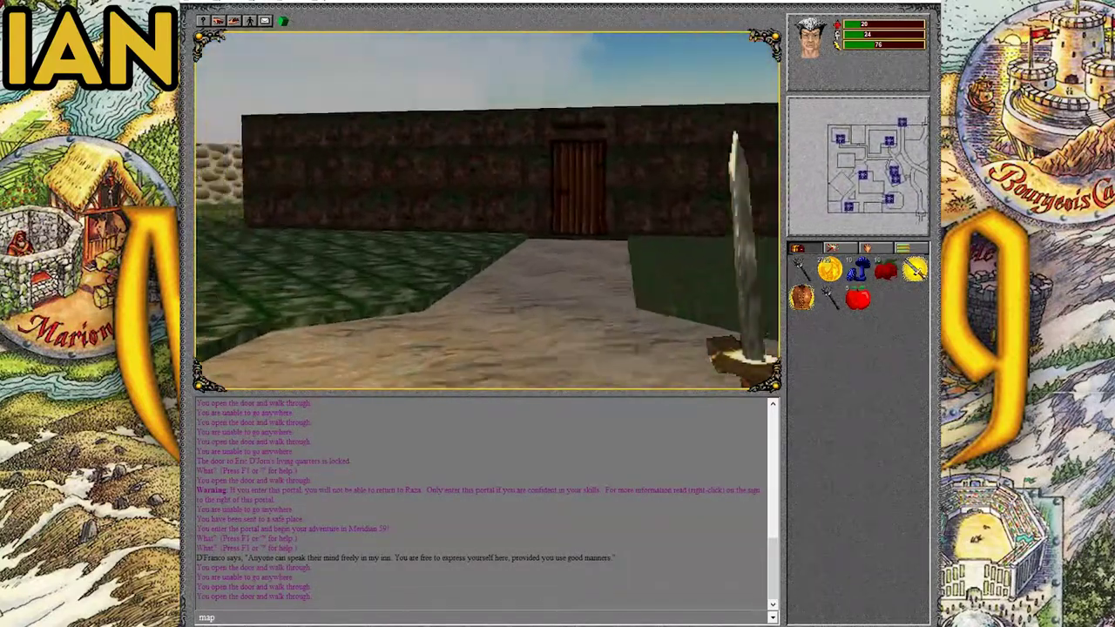
{"action": "key", "text": "Right"}
- Go through the stone gate to the river and inspect the Duke's soldier
{"action": "key", "text": "Up"}
{"action": "key", "text": "Left"}
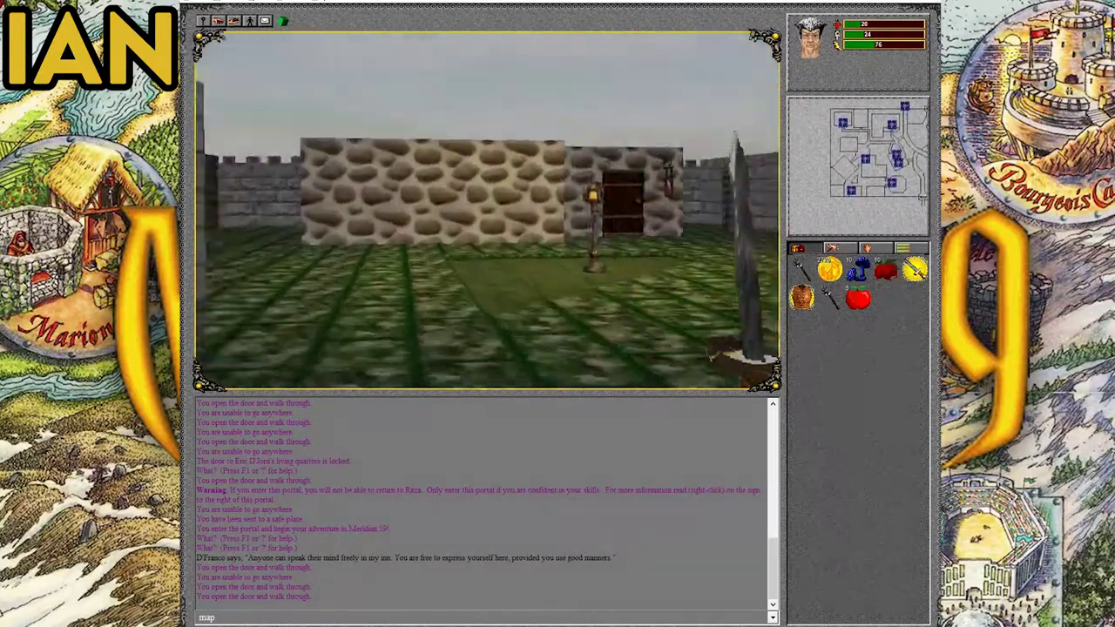
{"action": "key", "text": "Page_Up"}
{"action": "key", "text": "Up"}
{"action": "key", "text": "Right"}
{"action": "key", "text": "Up"}
{"action": "key", "text": "Up"}
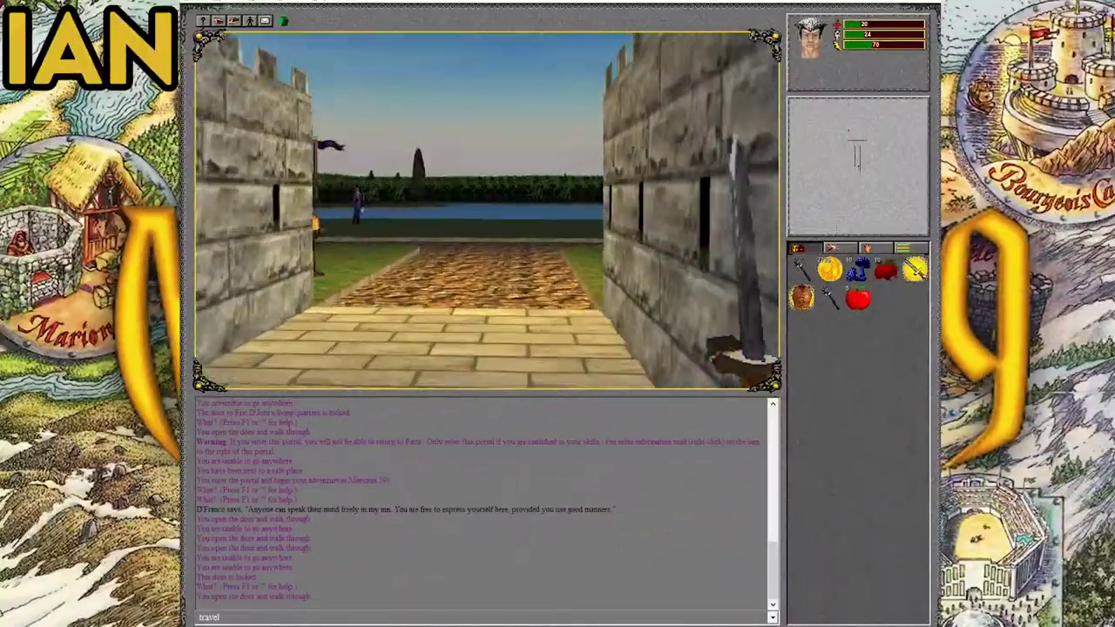
{"action": "key", "text": "Up"}
{"action": "key", "text": "Left"}
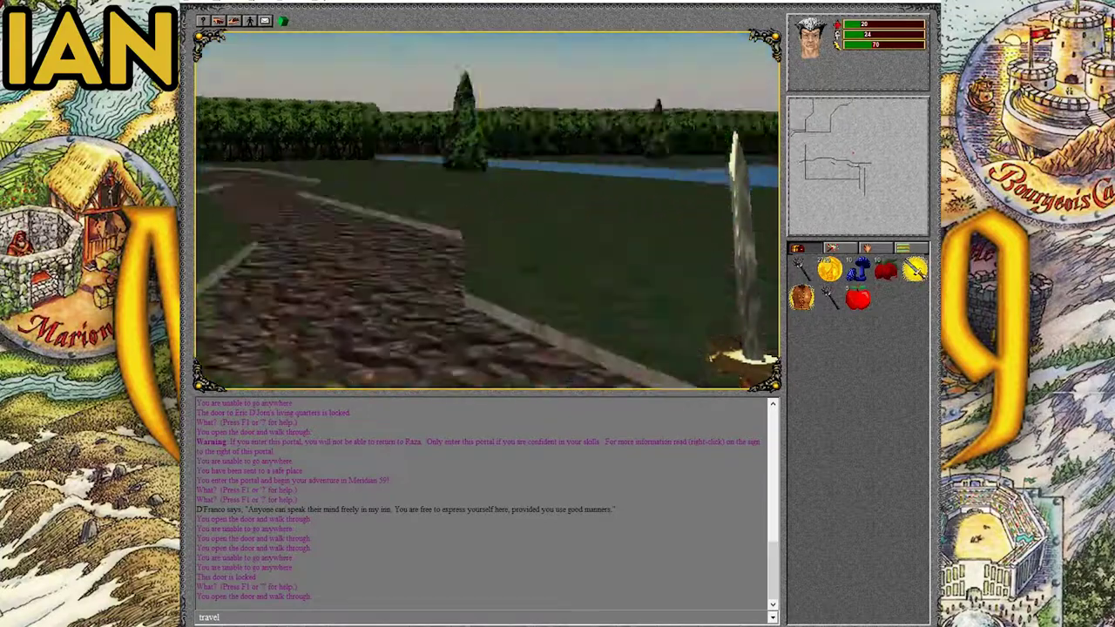
{"action": "key", "text": "Right"}
{"action": "right_click", "coordinate": [499, 223]}
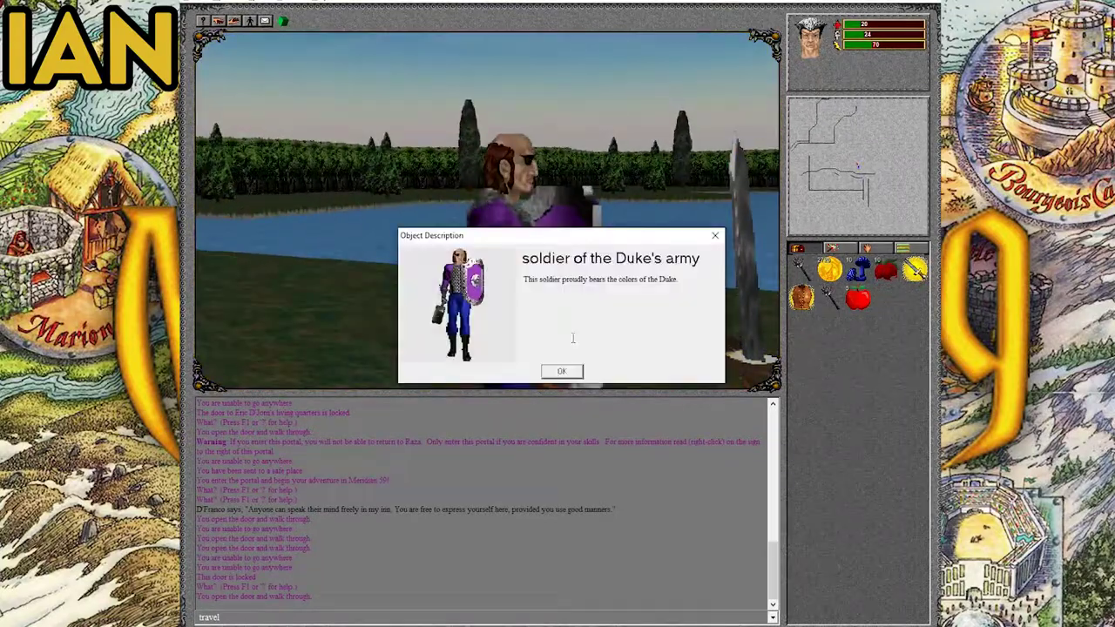
{"action": "left_click", "coordinate": [564, 372]}
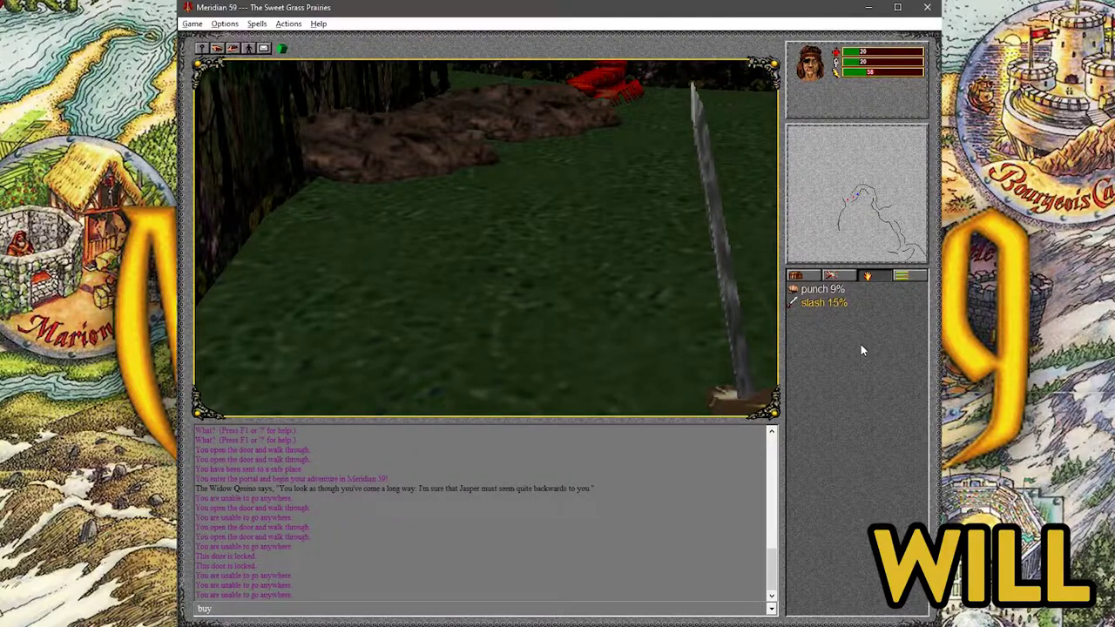
- Close the mushroom description and widen the game window over the show notes document
{"action": "left_click", "coordinate": [861, 346]}
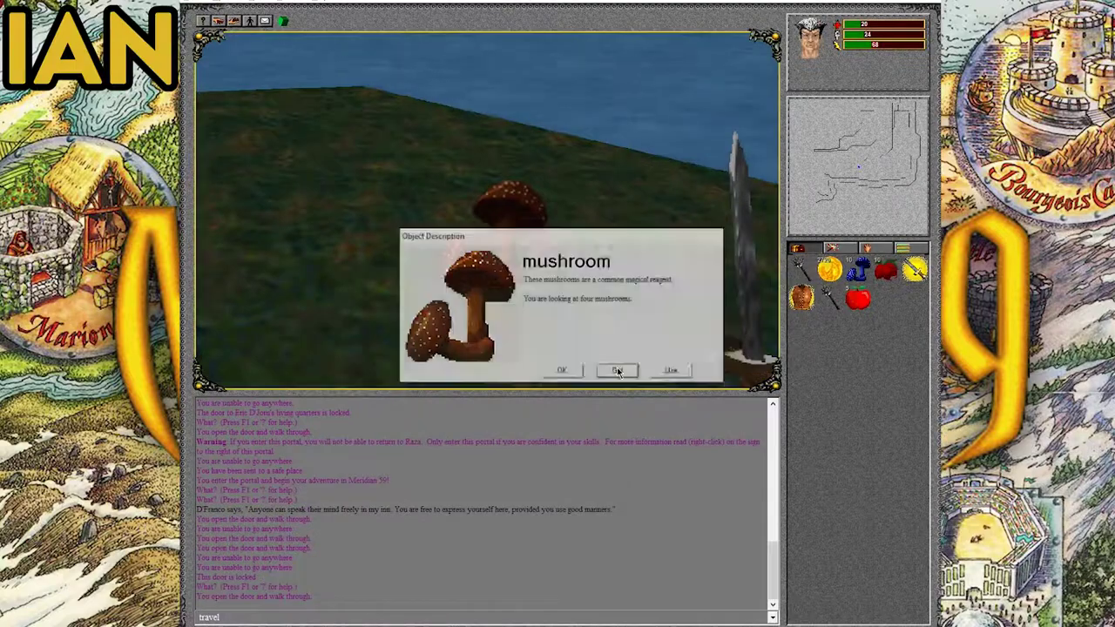
{"action": "left_click", "coordinate": [618, 371]}
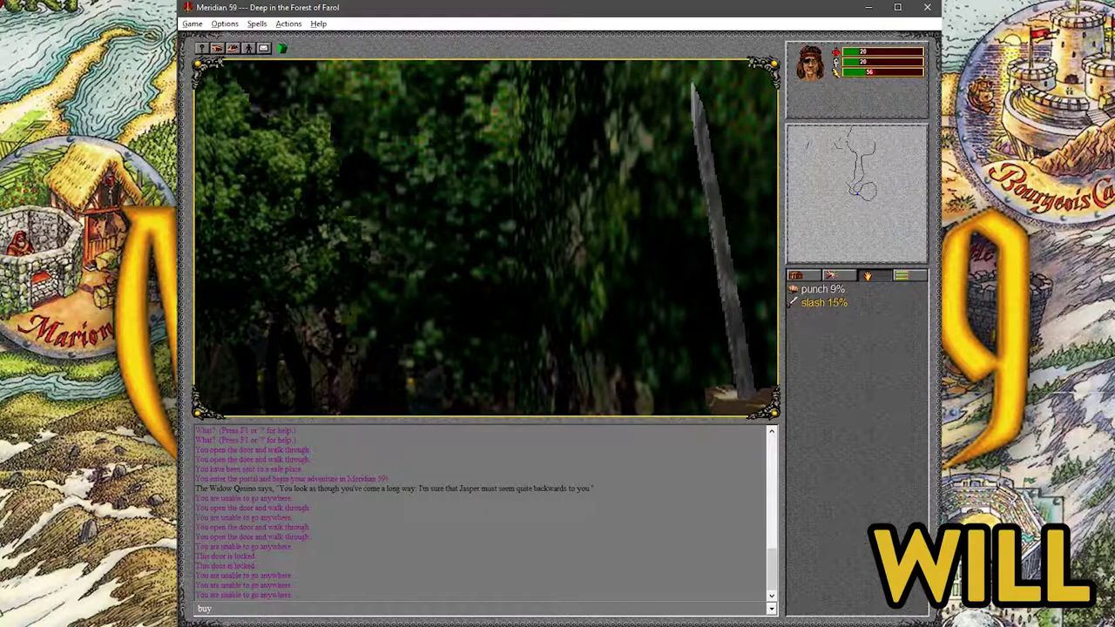
{"action": "key", "text": "alt+Tab"}
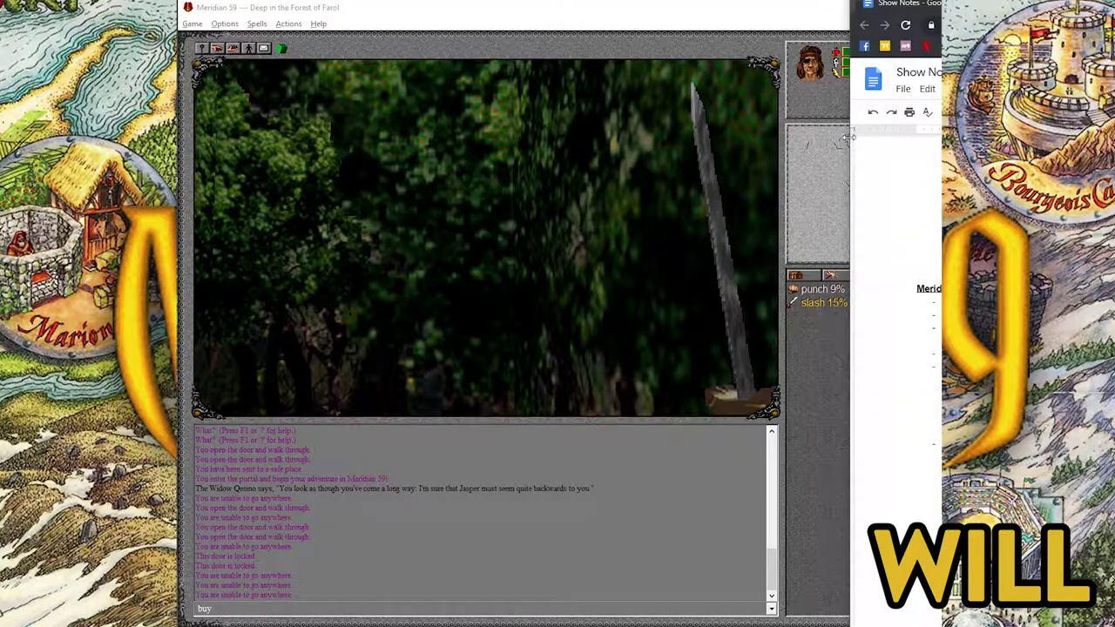
{"action": "left_click_drag", "start_coordinate": [849, 136], "coordinate": [938, 178]}
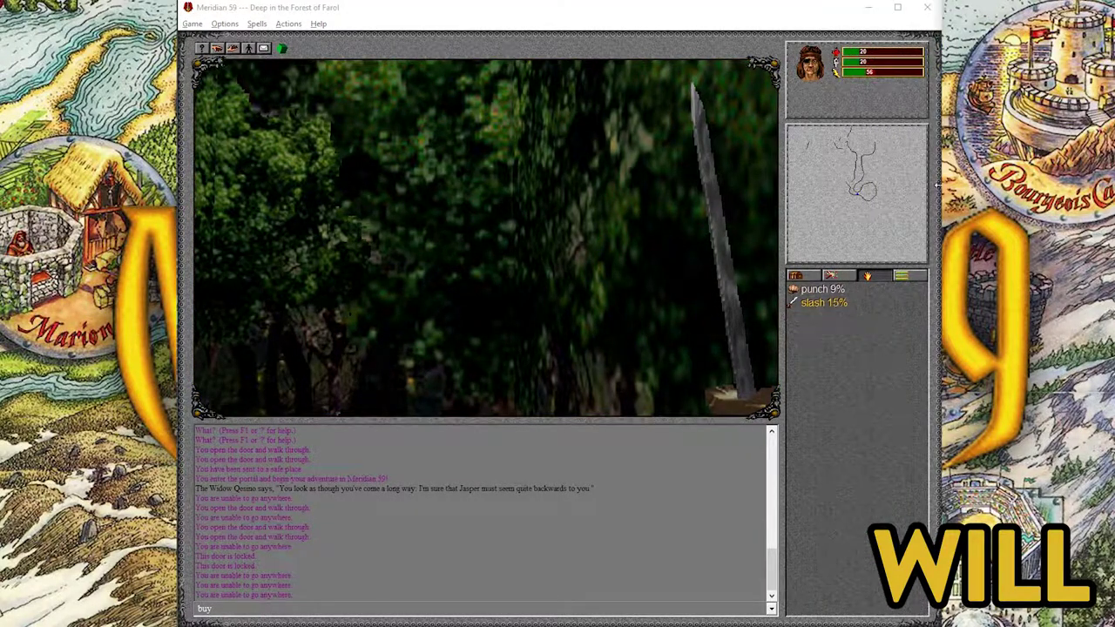
- Return to the game and turn left to look around the forest clearing
{"action": "left_click", "coordinate": [418, 30]}
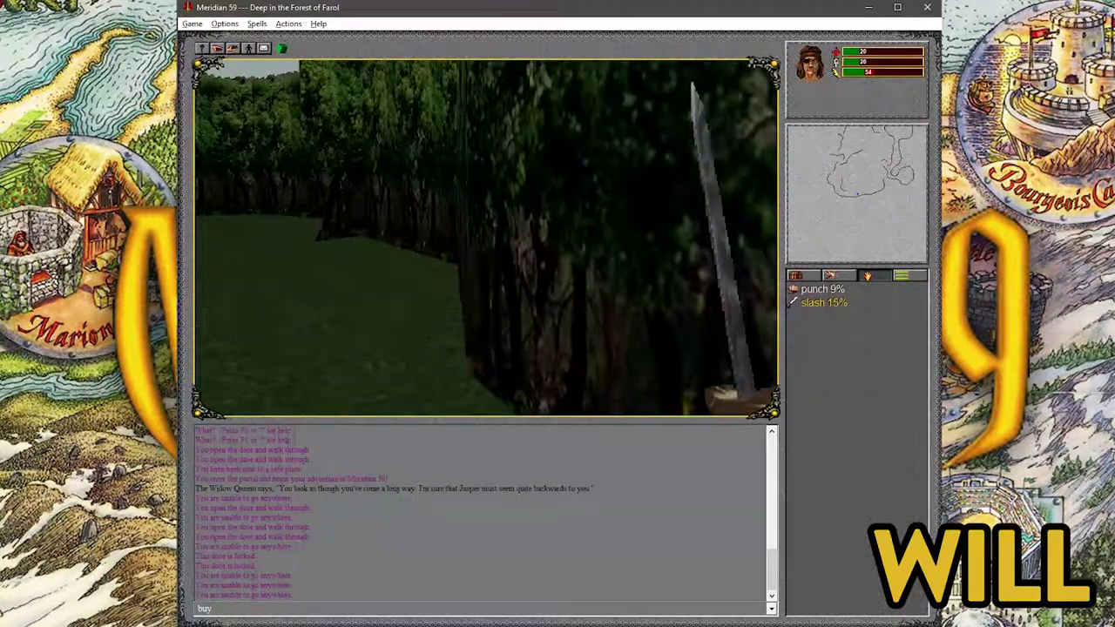
{"action": "key", "text": "Left"}
{"action": "key", "text": "Left"}
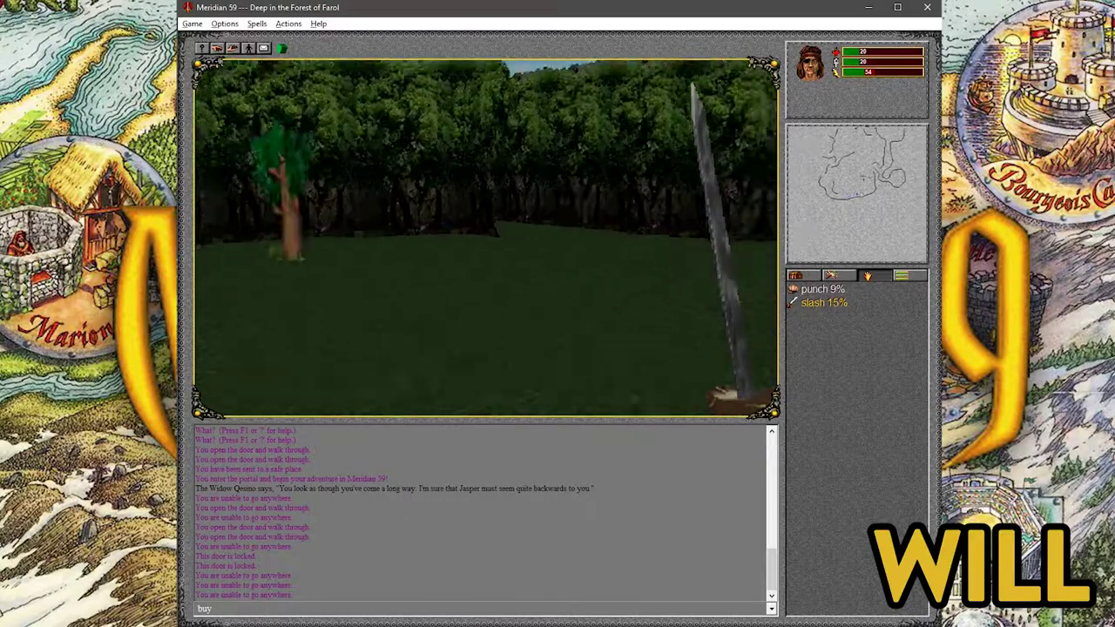
{"action": "key", "text": "Left"}
{"action": "key", "text": "Left"}
{"action": "key", "text": "Left"}
{"action": "key", "text": "Left"}
{"action": "key", "text": "Left"}
{"action": "key", "text": "Left"}
{"action": "key", "text": "Left"}
{"action": "key", "text": "Left"}
{"action": "key", "text": "Left"}
{"action": "key", "text": "Left"}
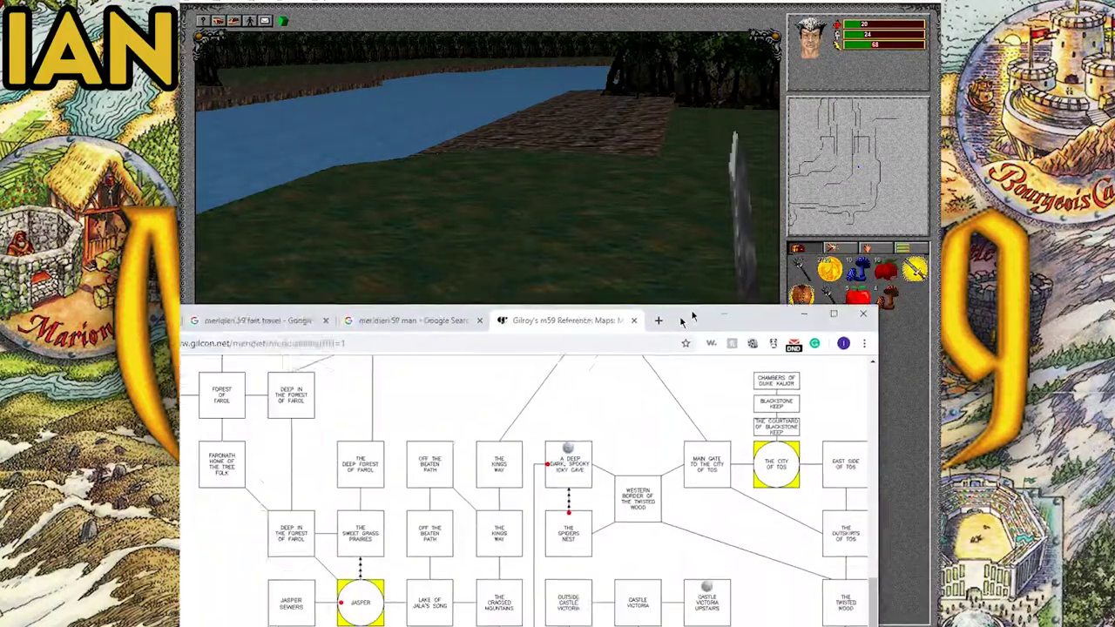
{"action": "scroll", "coordinate": [573, 350], "scroll_direction": "up", "scroll_amount": 3}
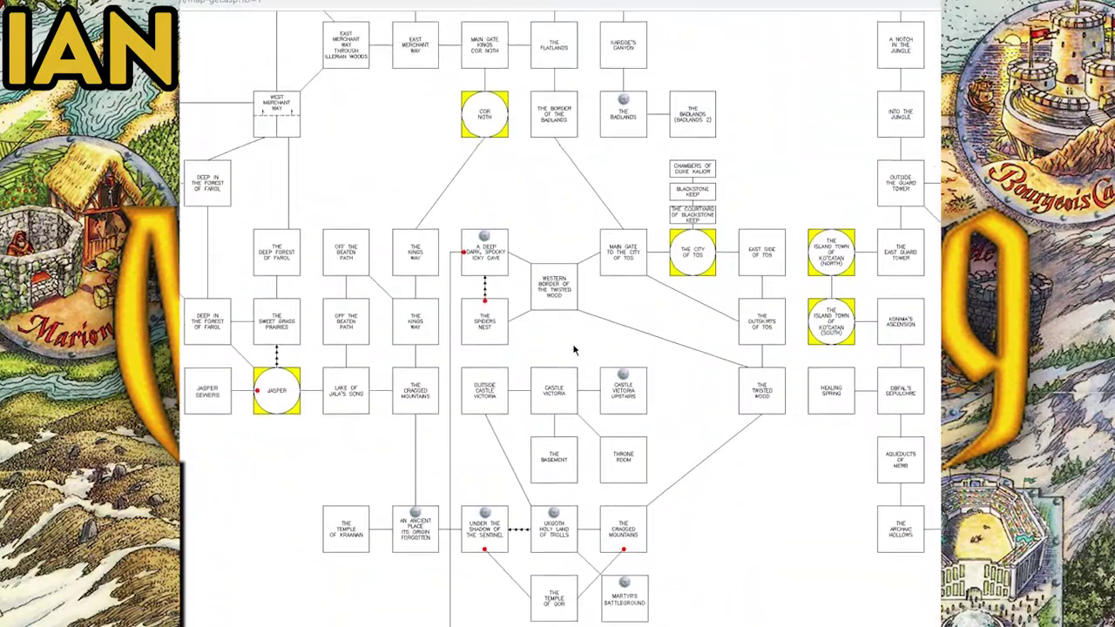
{"action": "scroll", "coordinate": [574, 349], "scroll_direction": "down", "scroll_amount": 2}
{"action": "scroll", "coordinate": [574, 348], "scroll_direction": "down", "scroll_amount": 1}
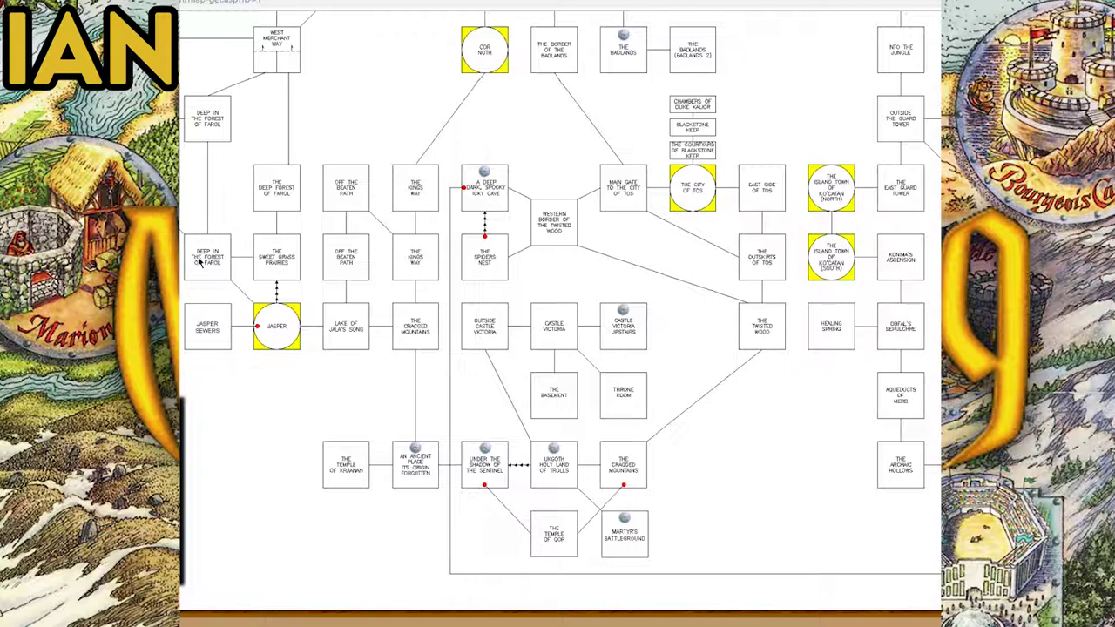
{"action": "scroll", "coordinate": [199, 264], "scroll_direction": "up", "scroll_amount": 1}
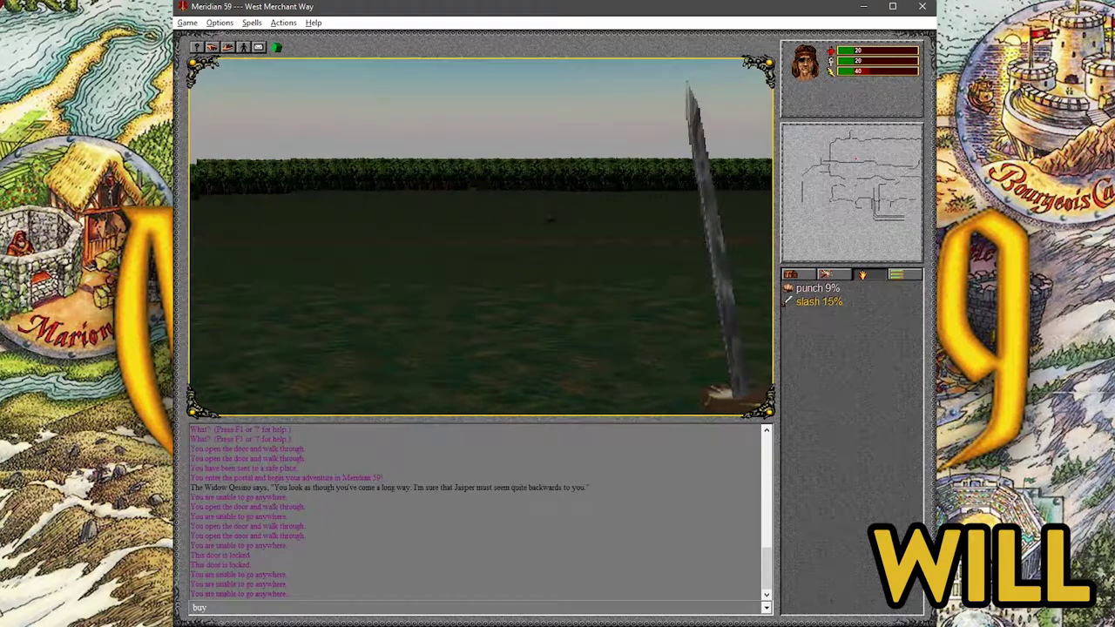
- Walk toward the tree line, glancing down at the grass and back up
{"action": "key", "text": "Left"}
{"action": "key", "text": "Up"}
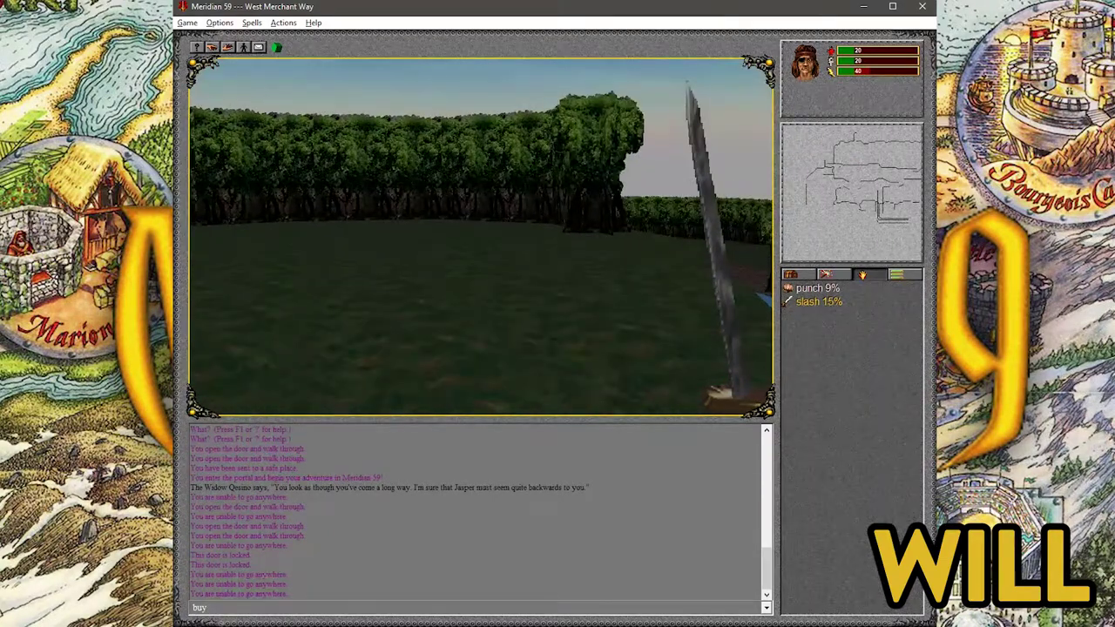
{"action": "key", "text": "Up"}
{"action": "key", "text": "Left"}
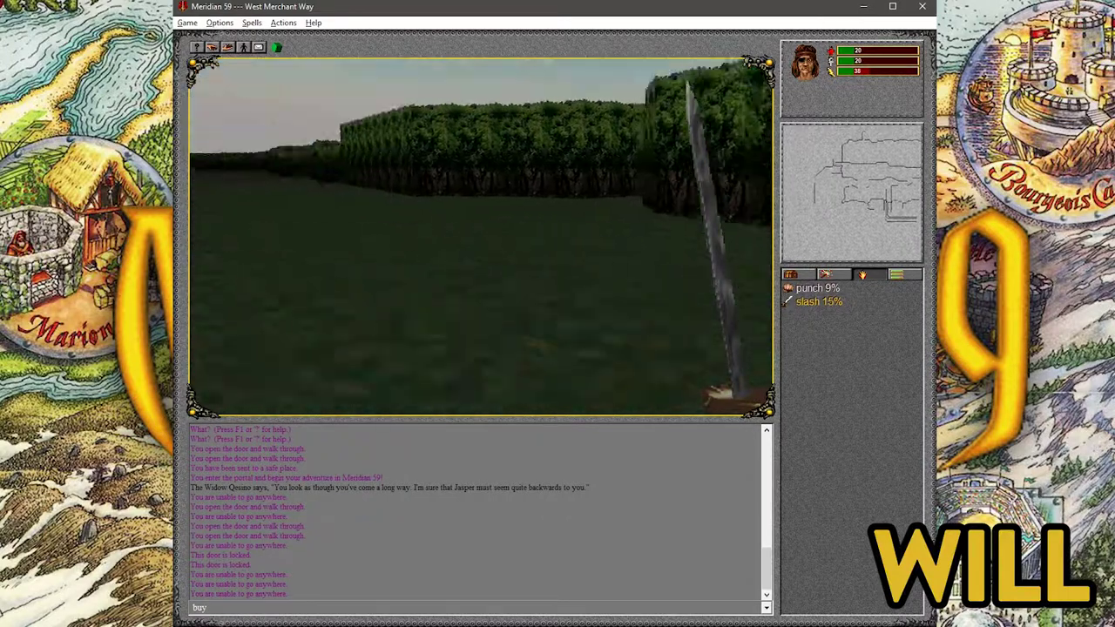
{"action": "key", "text": "Page_Down"}
{"action": "key", "text": "Page_Up"}
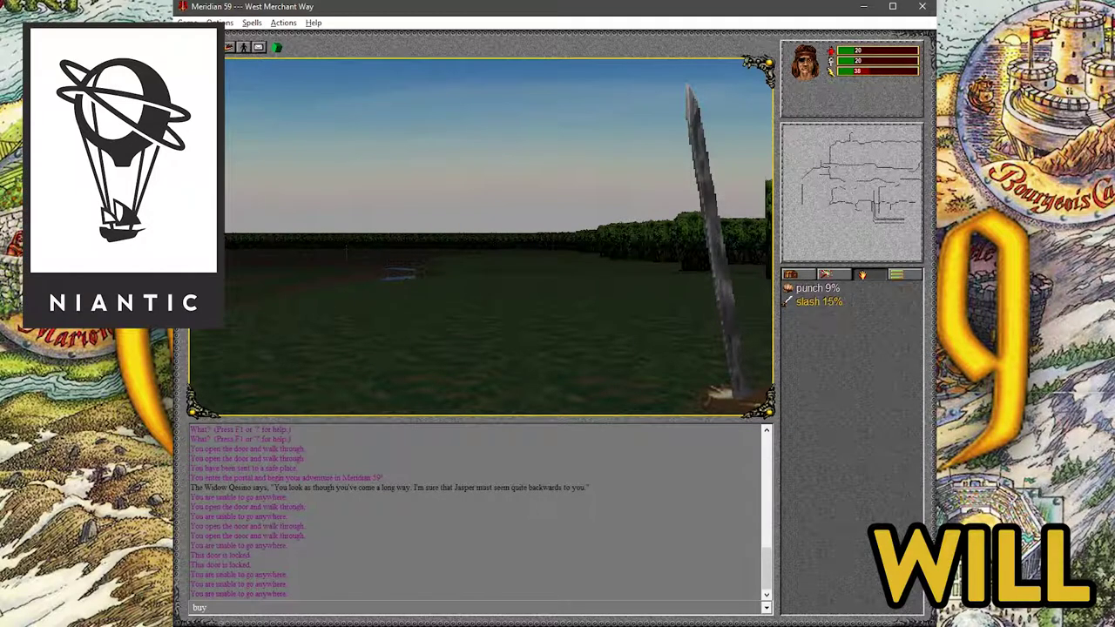
- Head toward the small pond, then turn and walk on toward the hedge
{"action": "key", "text": "Page_Down"}
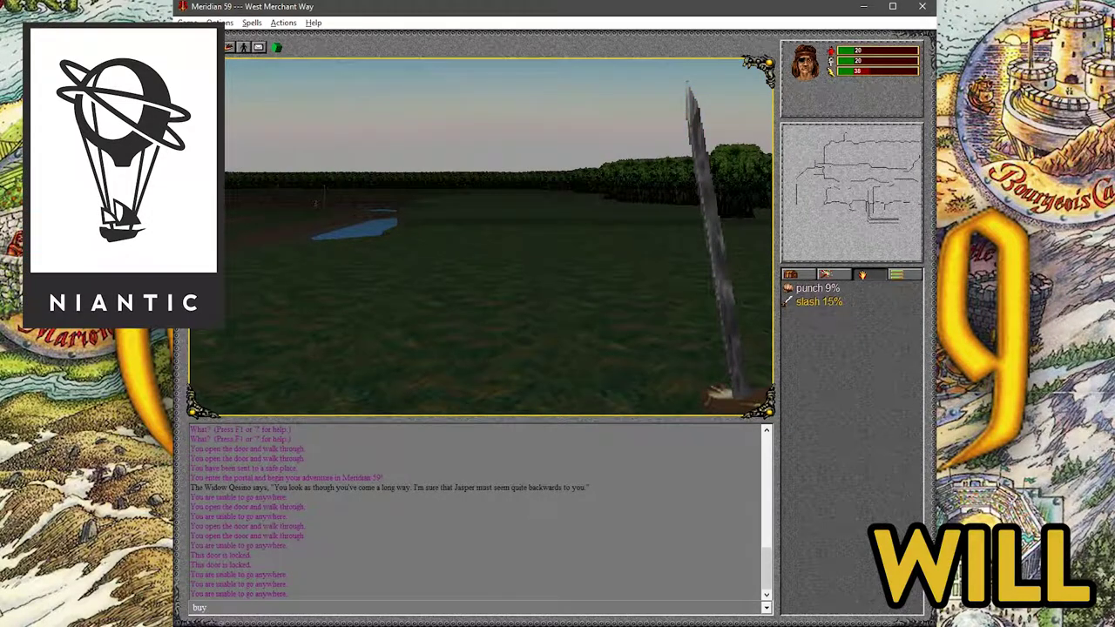
{"action": "key", "text": "Left"}
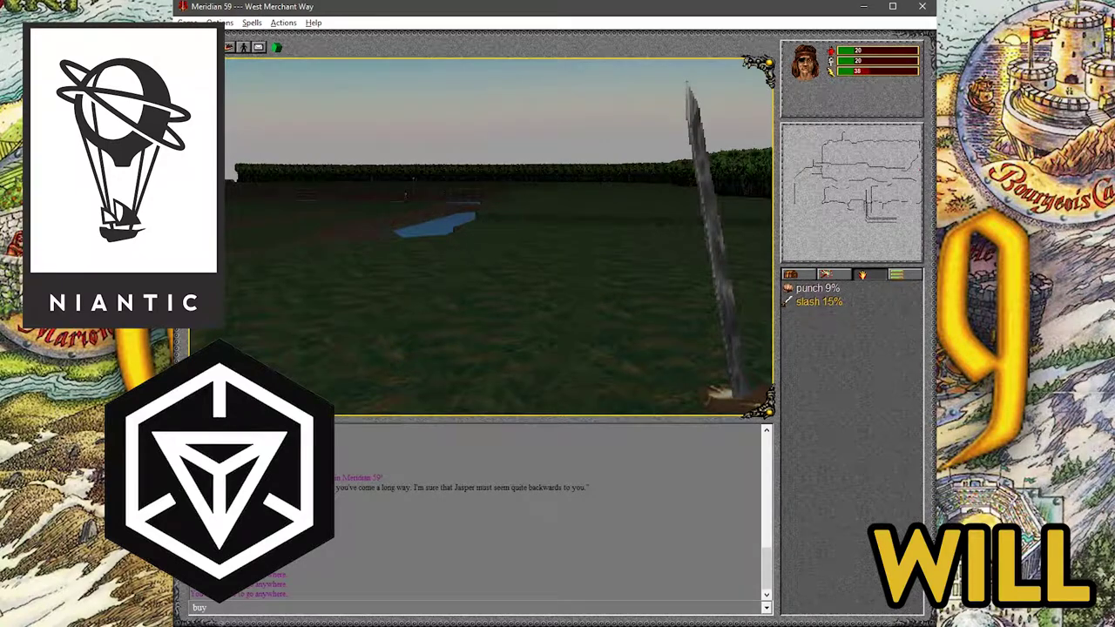
{"action": "key", "text": "Up"}
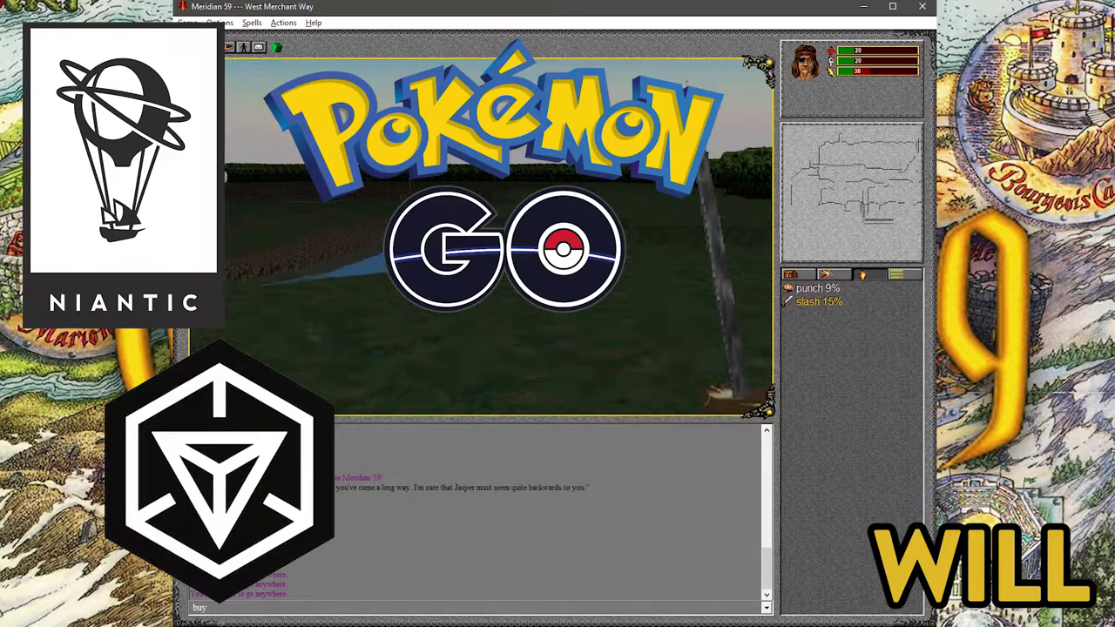
{"action": "key", "text": "Right"}
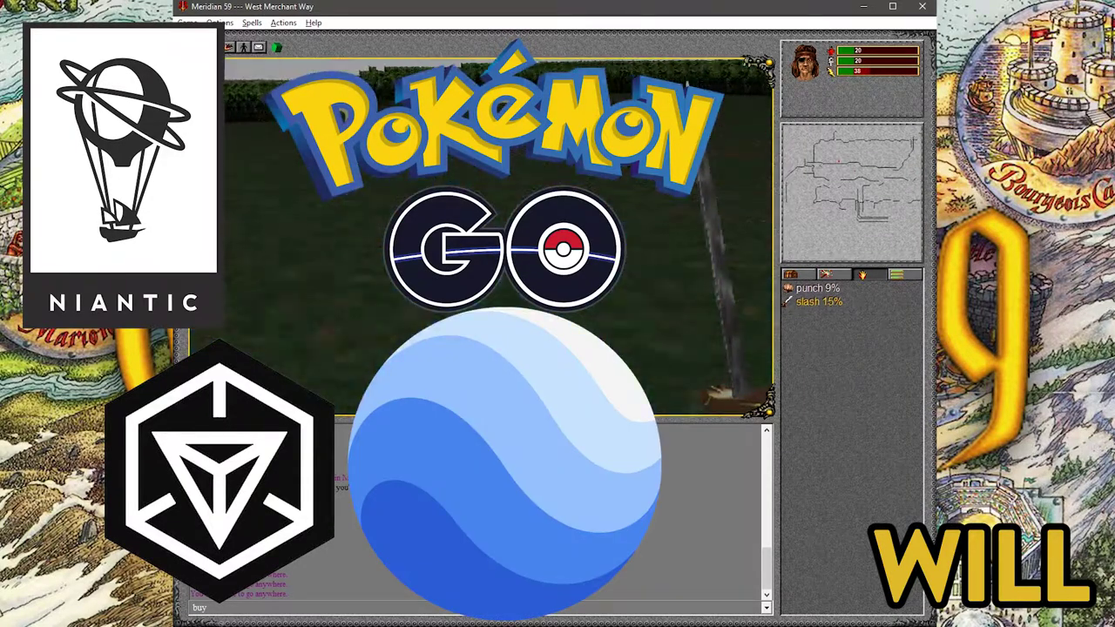
{"action": "key", "text": "Up"}
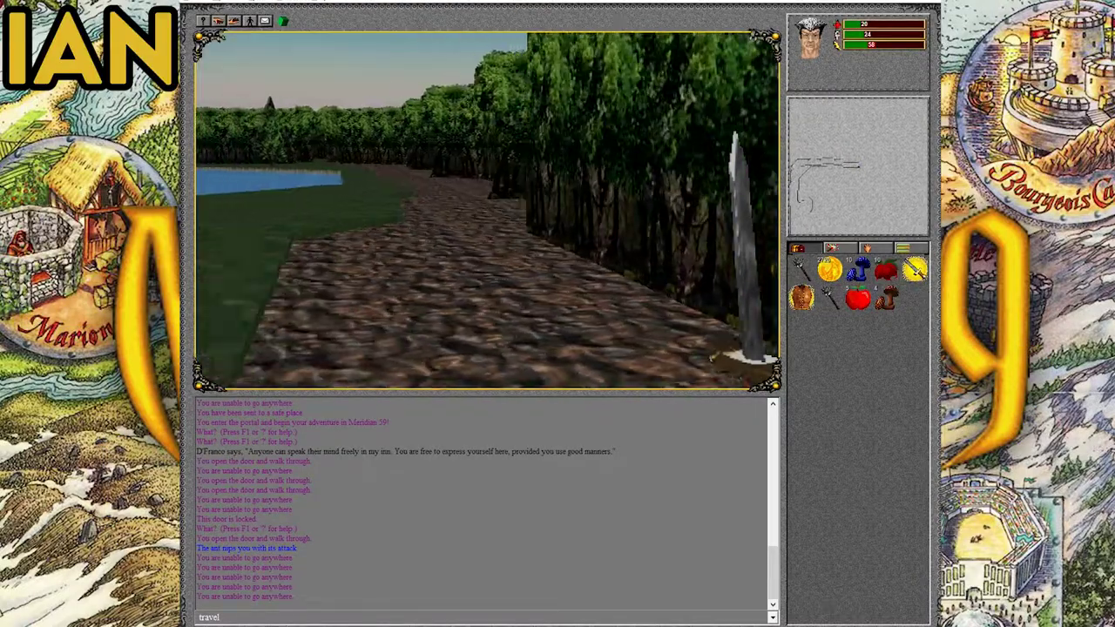
- Turn right off the forest path onto the cobblestone path beside the river
{"action": "key", "text": "Right"}
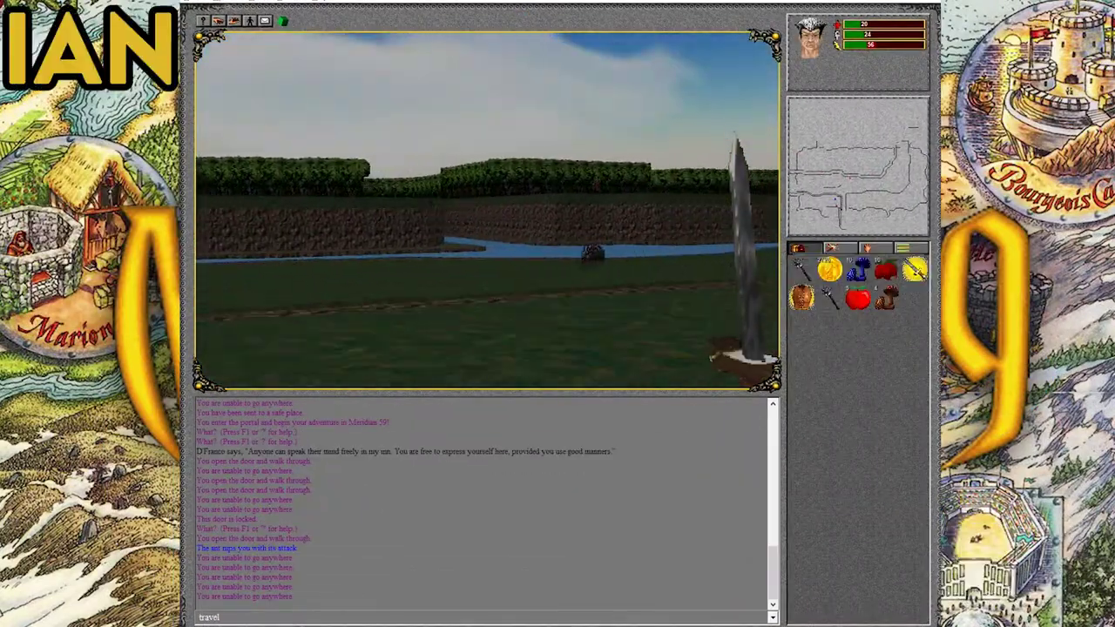
{"action": "key", "text": "Right"}
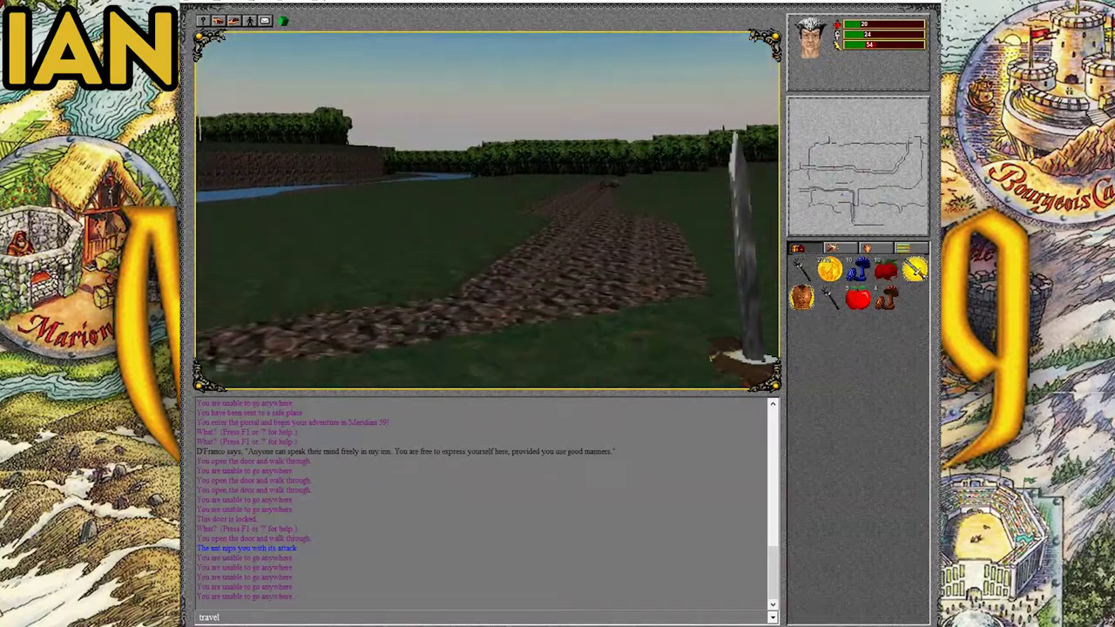
{"action": "key", "text": "Right"}
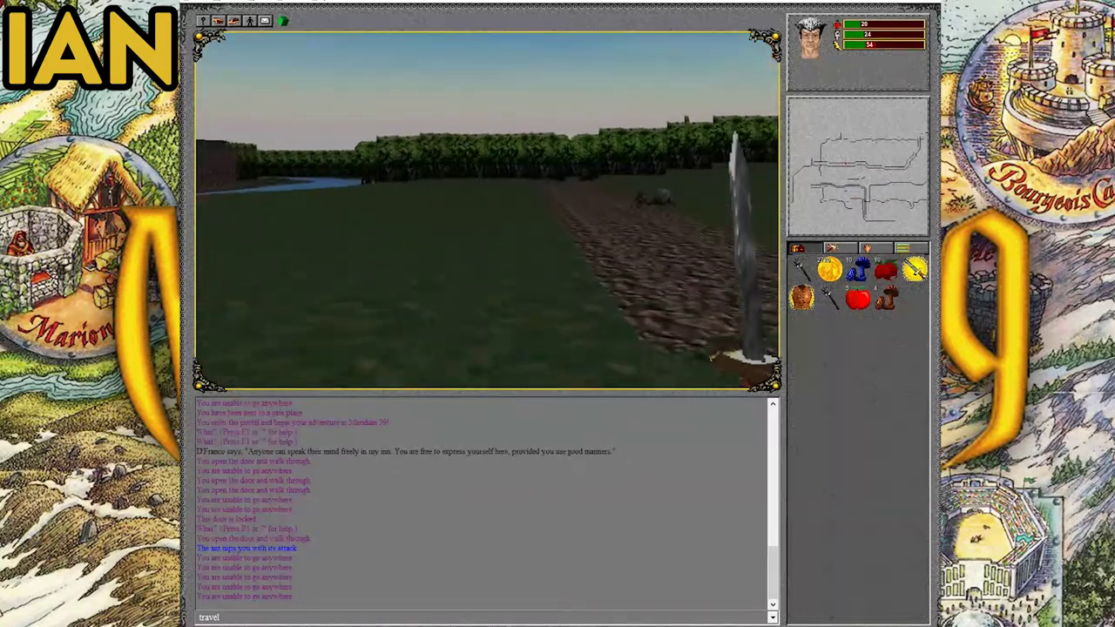
{"action": "key", "text": "Left"}
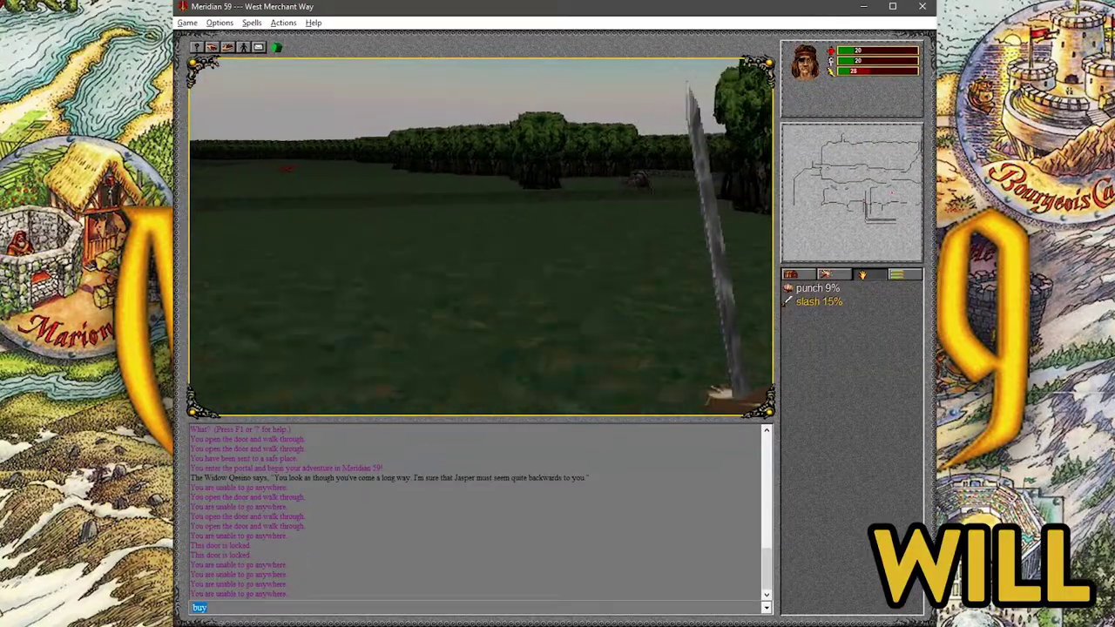
- Turn toward the hedge wall and walk up to the meadow creature
{"action": "key", "text": "Right"}
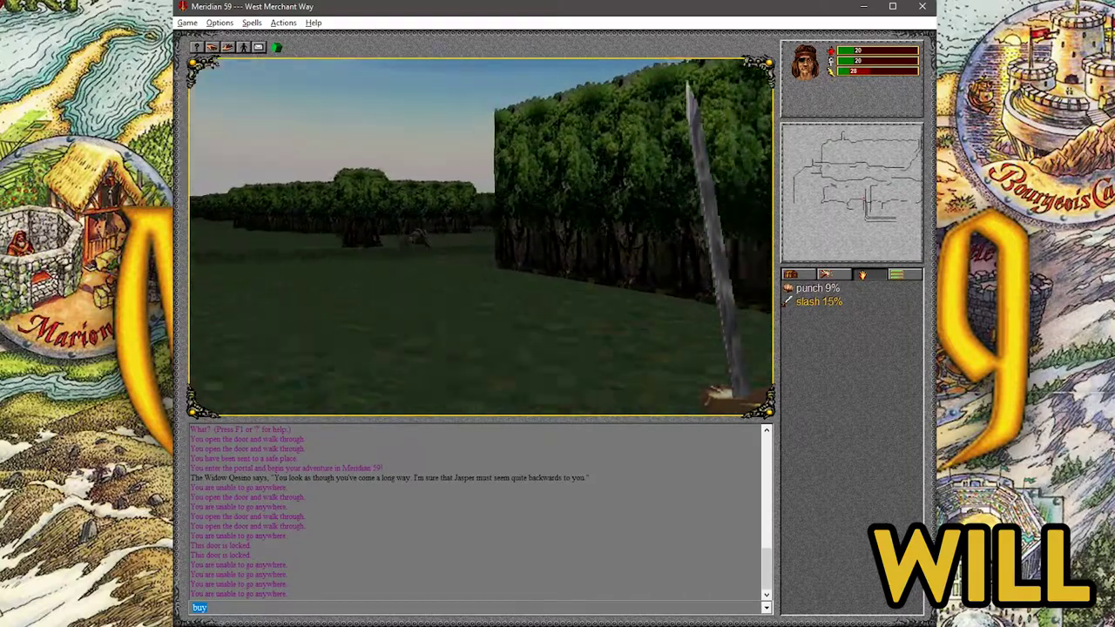
{"action": "key", "text": "Up"}
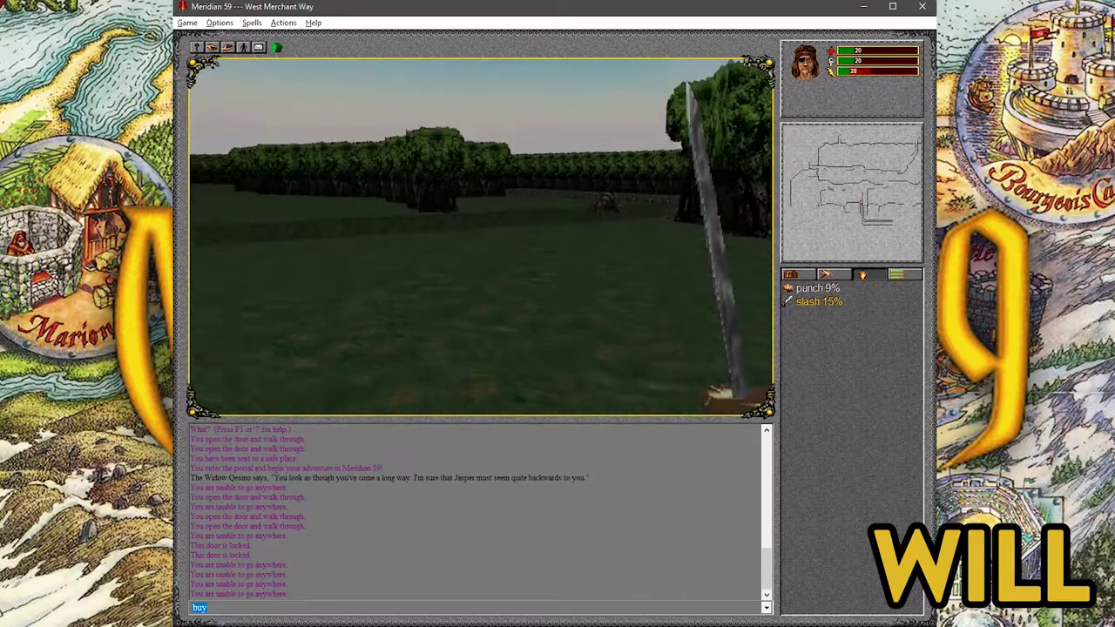
{"action": "key", "text": "Up"}
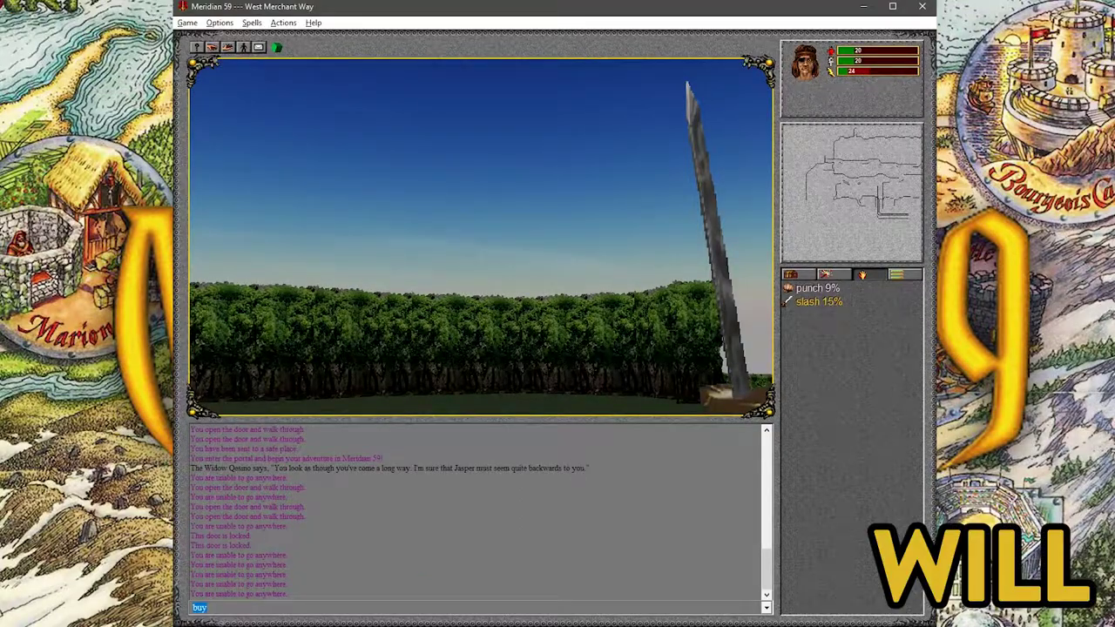
- Move along the forest wall and turn around as the baby spider attacks
{"action": "key", "text": "Page_Down"}
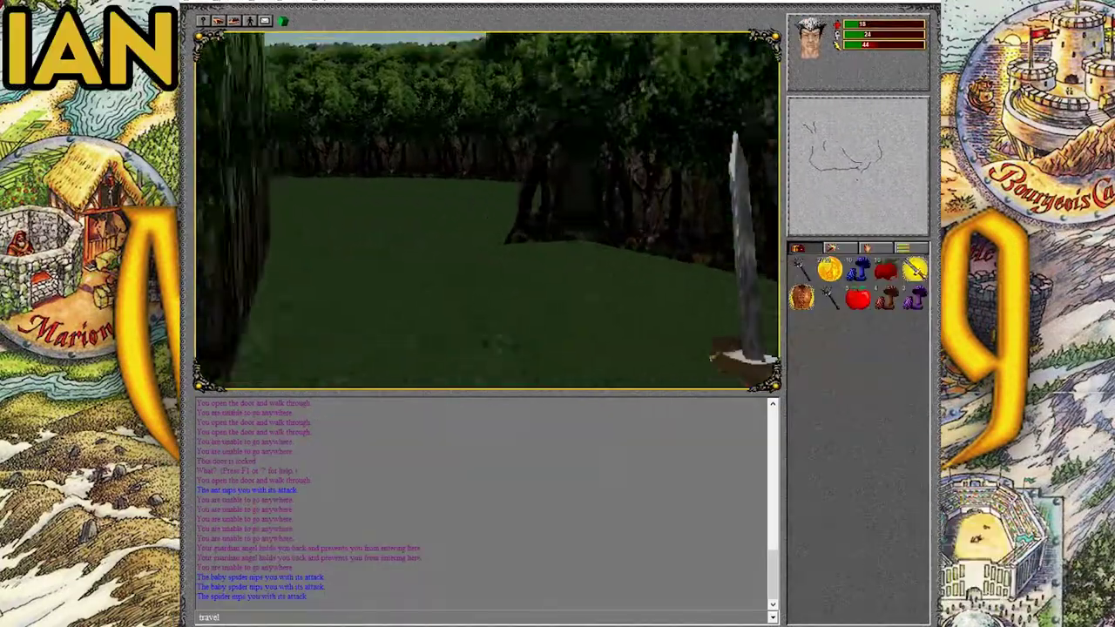
{"action": "key", "text": "Up"}
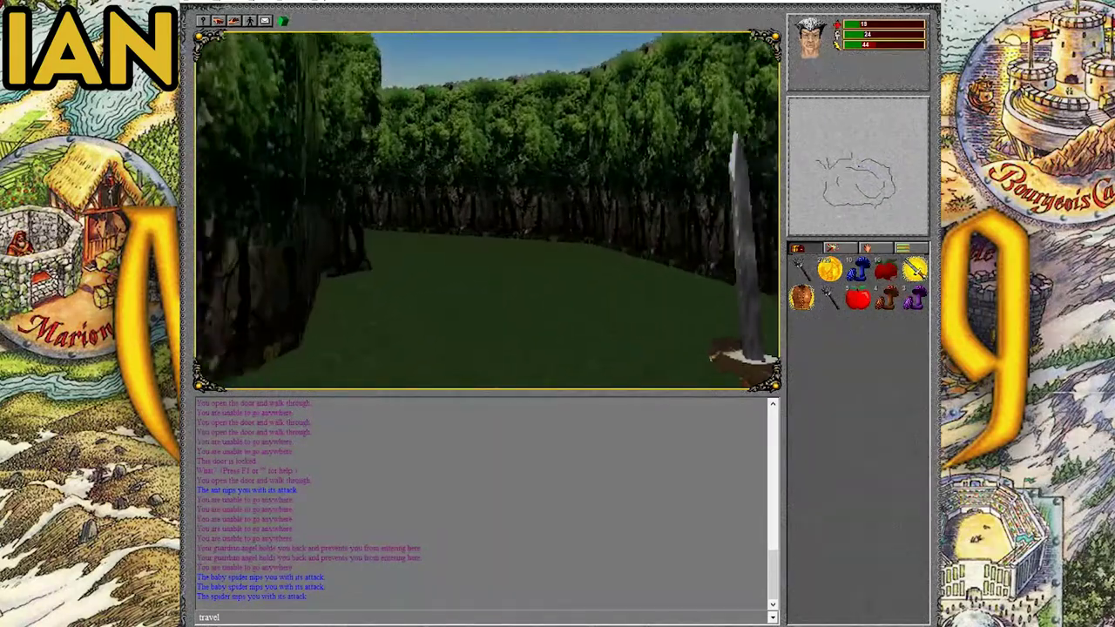
{"action": "key", "text": "Left"}
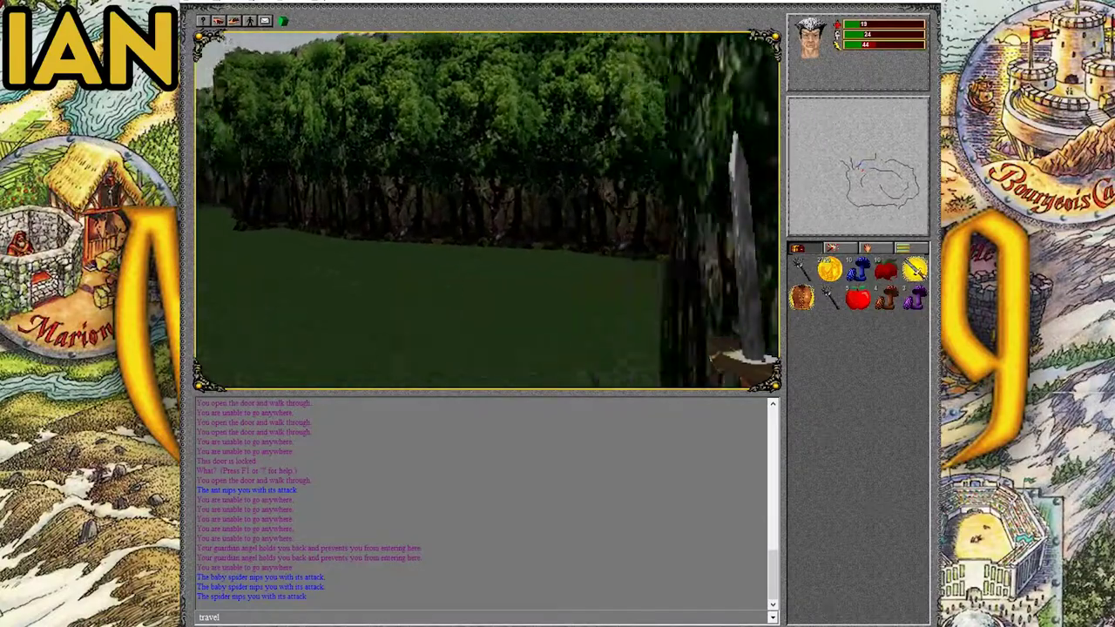
{"action": "key", "text": "Left"}
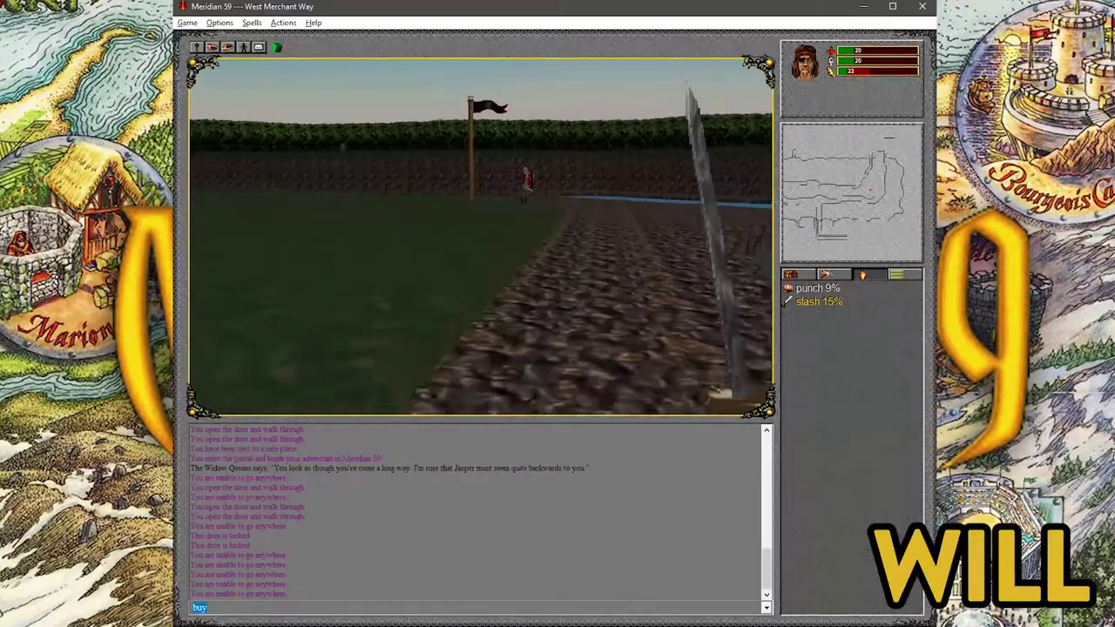
- Read the Jasper militia rebel soldier's description, then back away and turn left
{"action": "key", "text": "Up"}
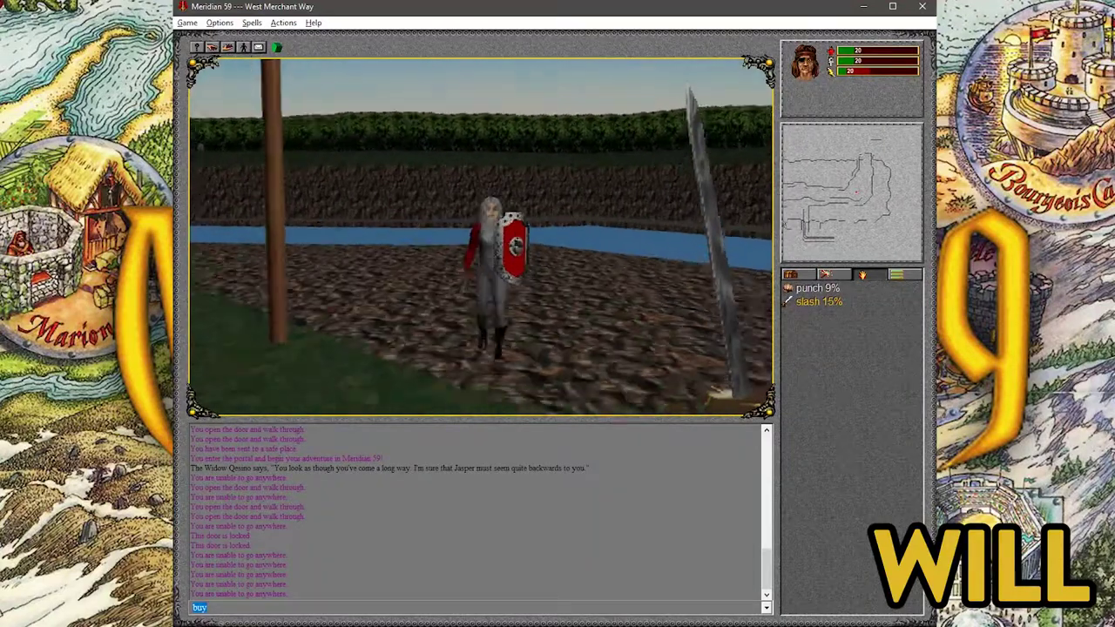
{"action": "key", "text": "Up"}
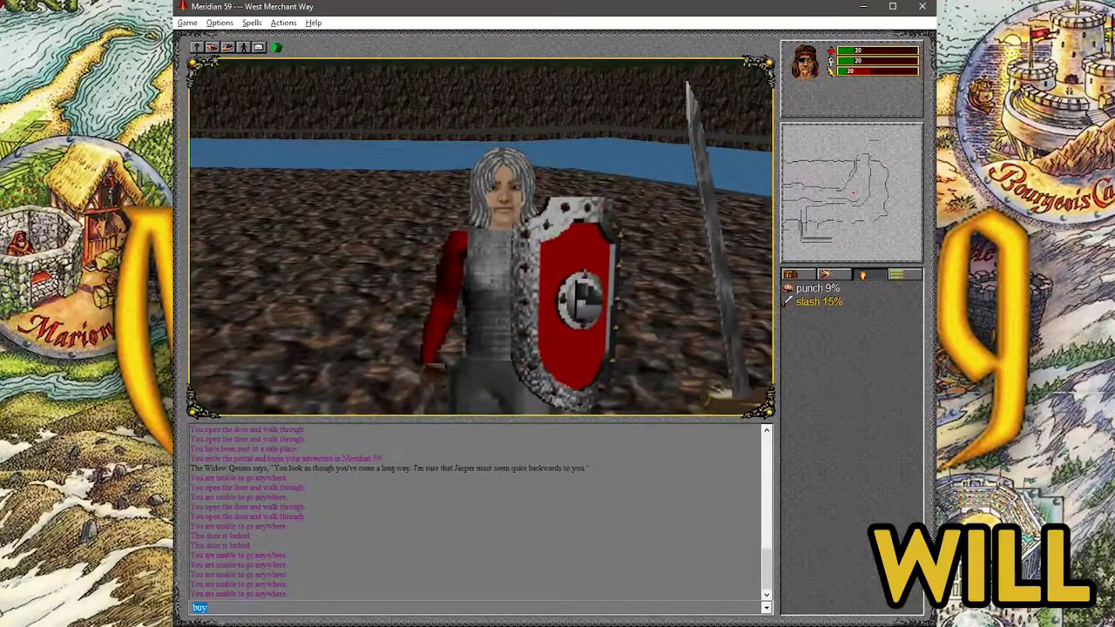
{"action": "double_click", "coordinate": [480, 236]}
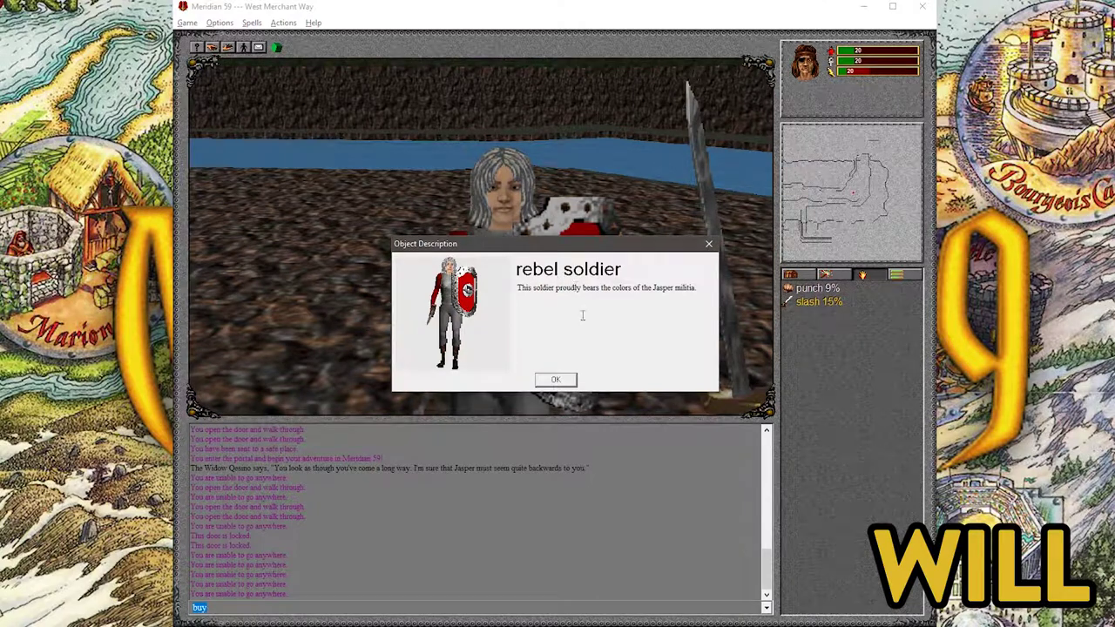
{"action": "left_click", "coordinate": [555, 380]}
{"action": "key", "text": "Down"}
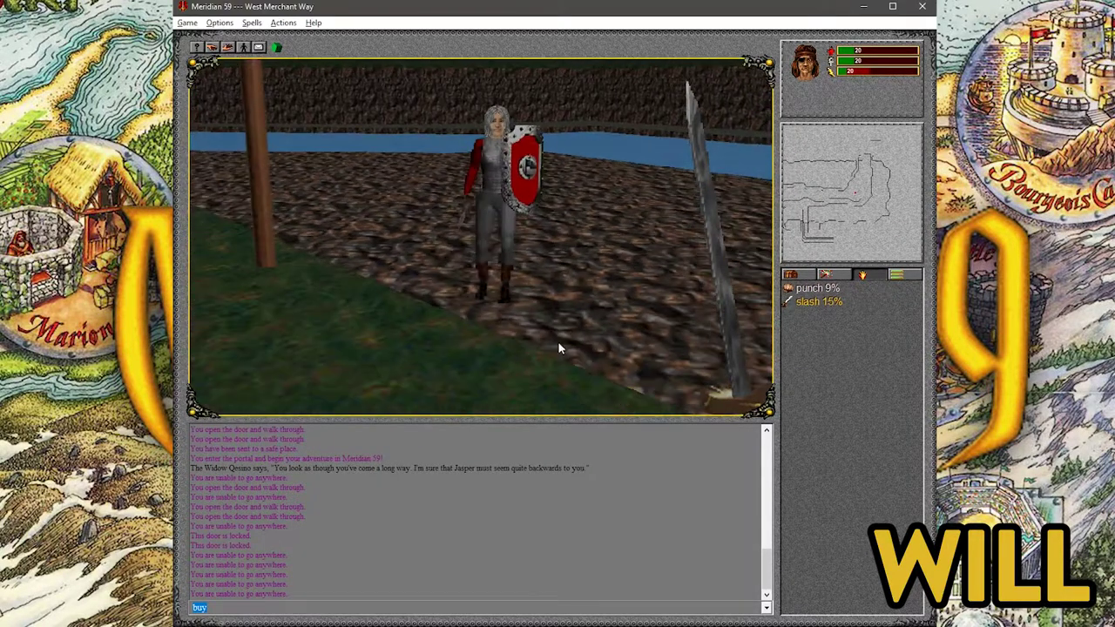
{"action": "key", "text": "Left"}
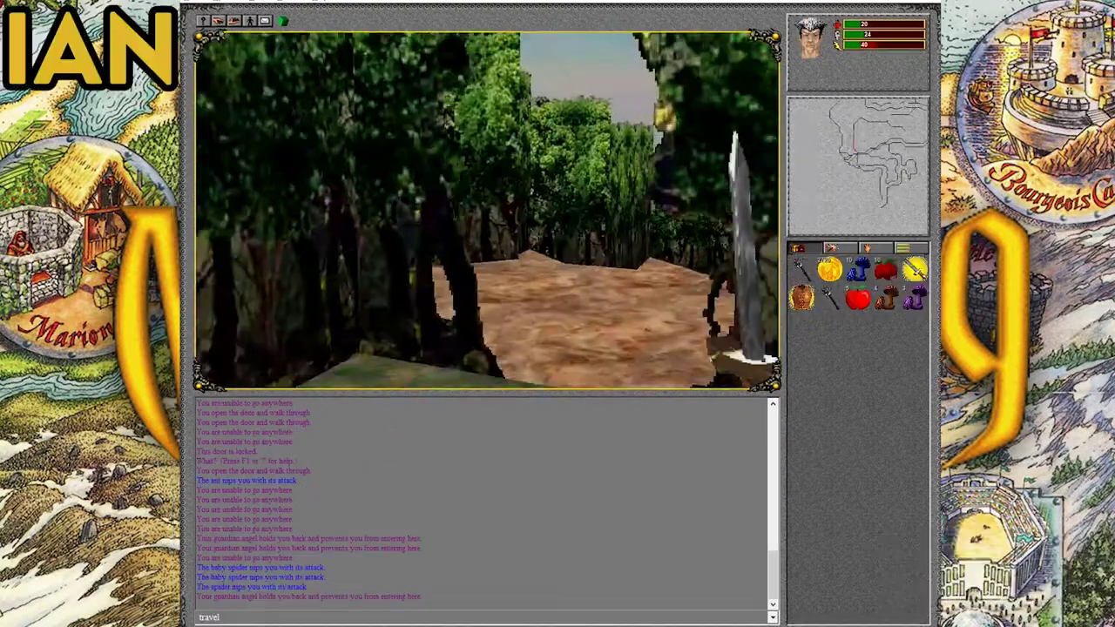
- Follow the dirt path out of the forest into the open grass toward the cobblestones
{"action": "key", "text": "Right"}
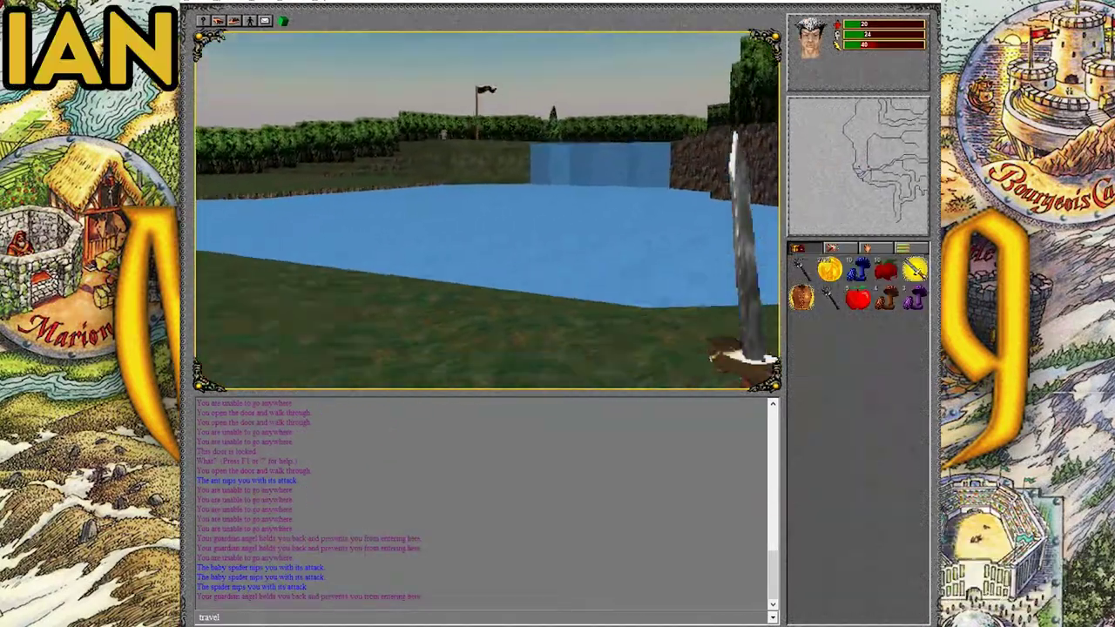
{"action": "key", "text": "Left"}
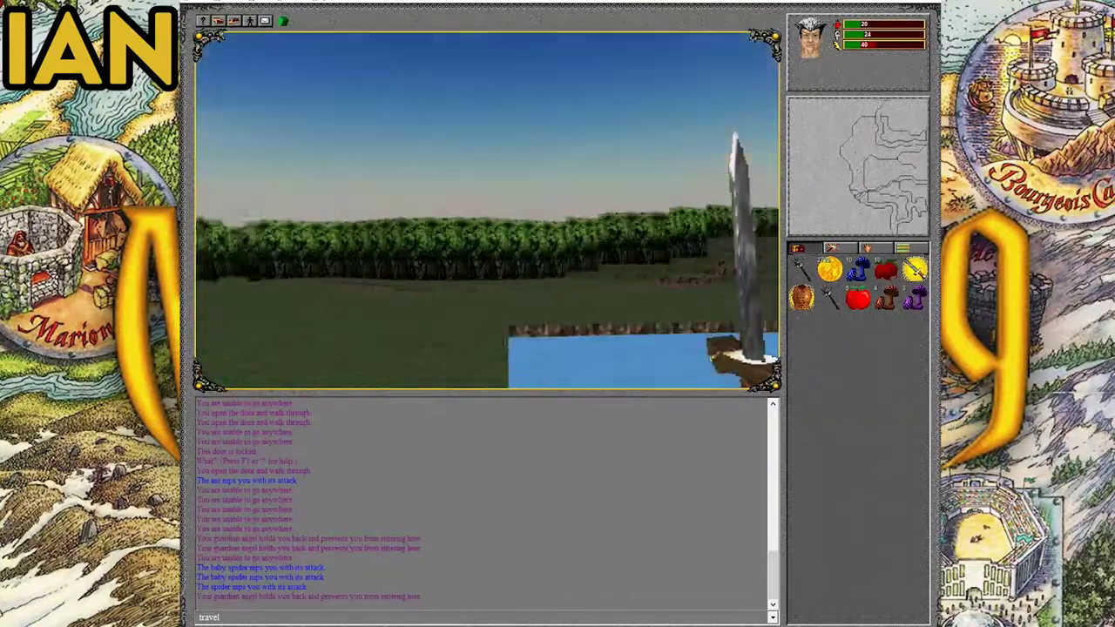
{"action": "key", "text": "Left"}
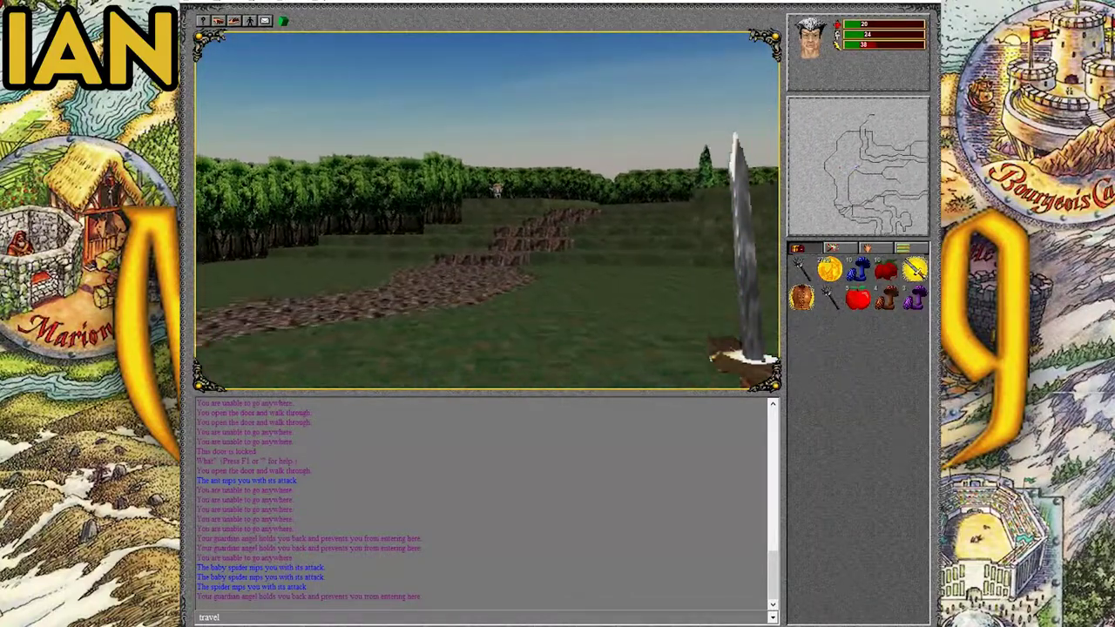
{"action": "key", "text": "Up"}
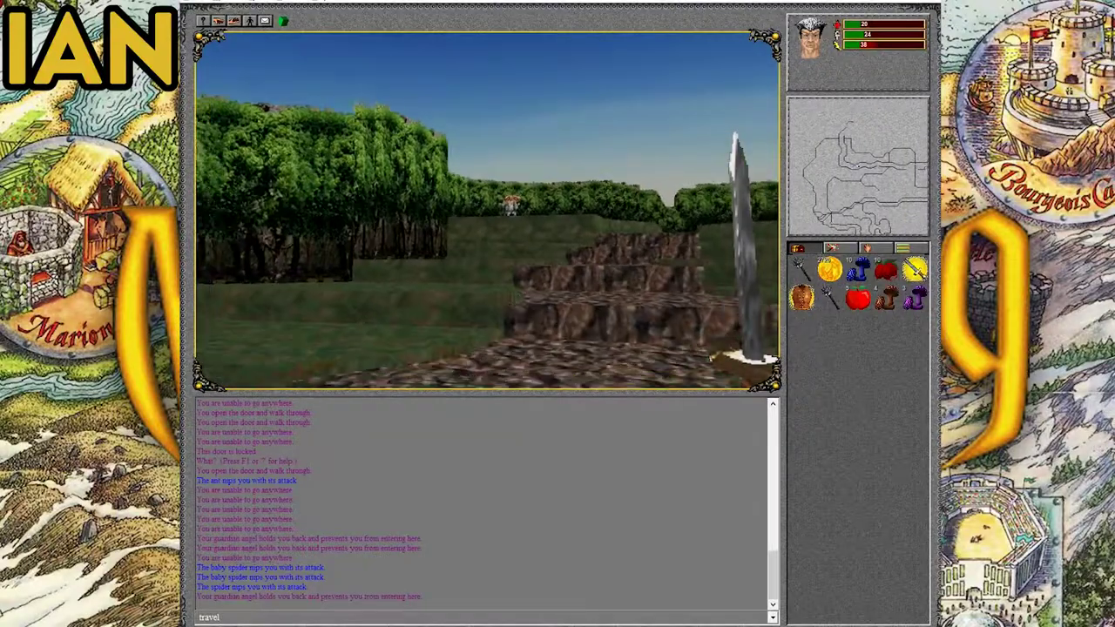
{"action": "key", "text": "Up"}
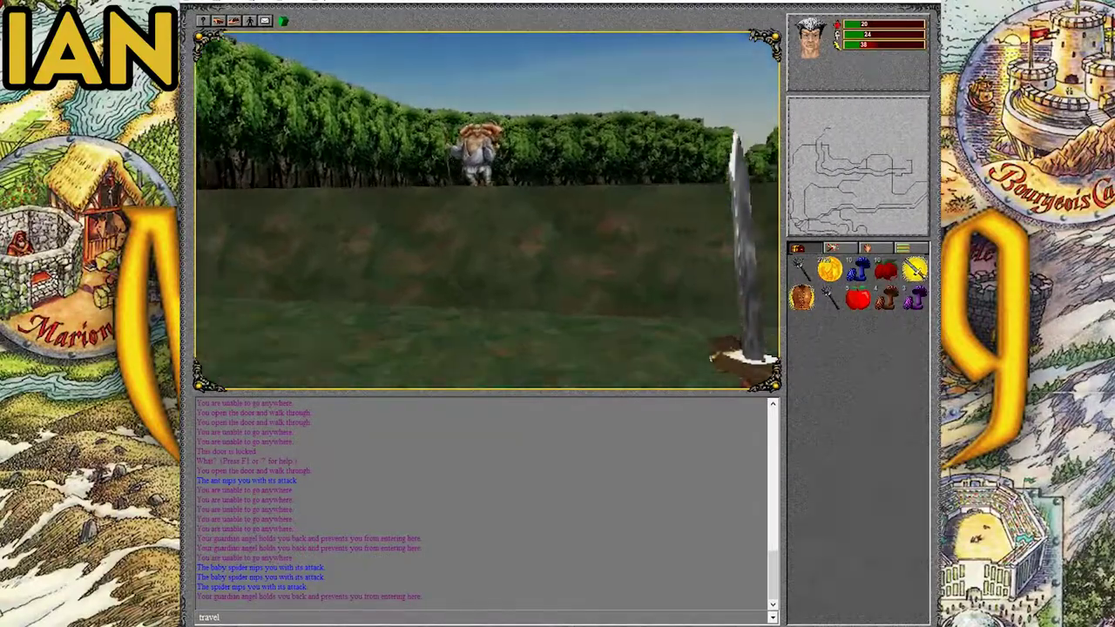
{"action": "key", "text": "Up"}
{"action": "key", "text": "Left"}
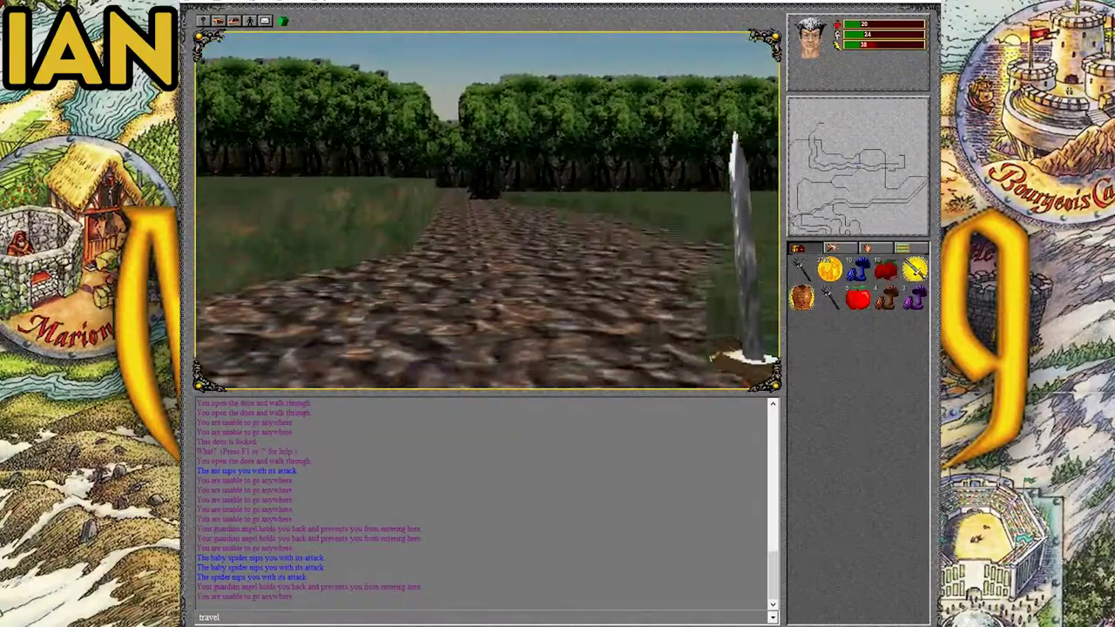
- Face Izzio the peddler and read his description
{"action": "key", "text": "Right"}
{"action": "left_click", "coordinate": [486, 209]}
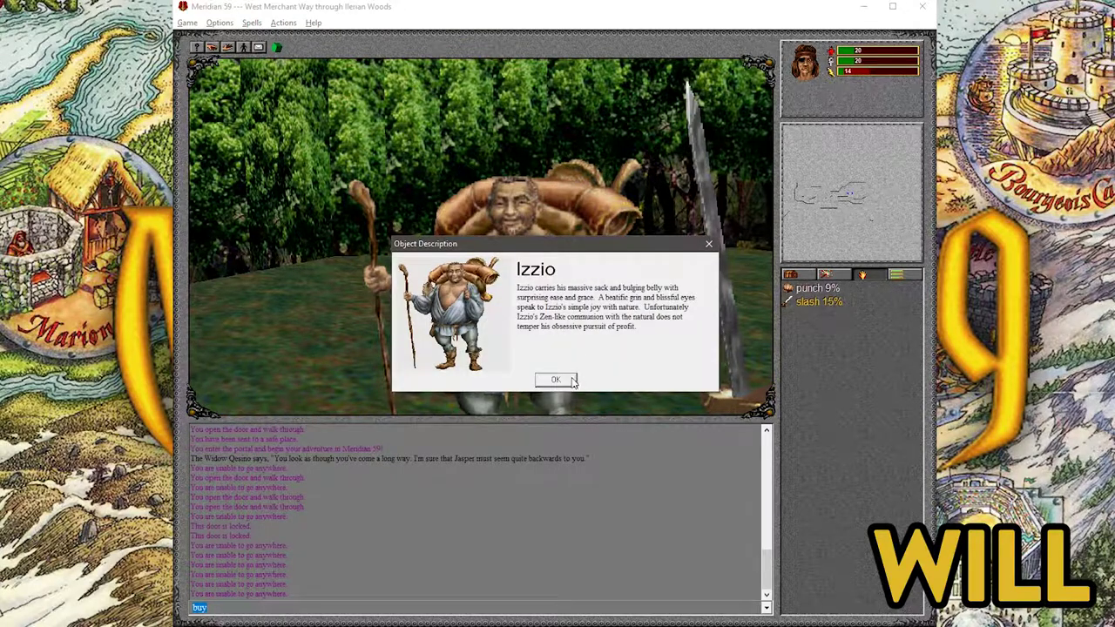
{"action": "left_click", "coordinate": [572, 380]}
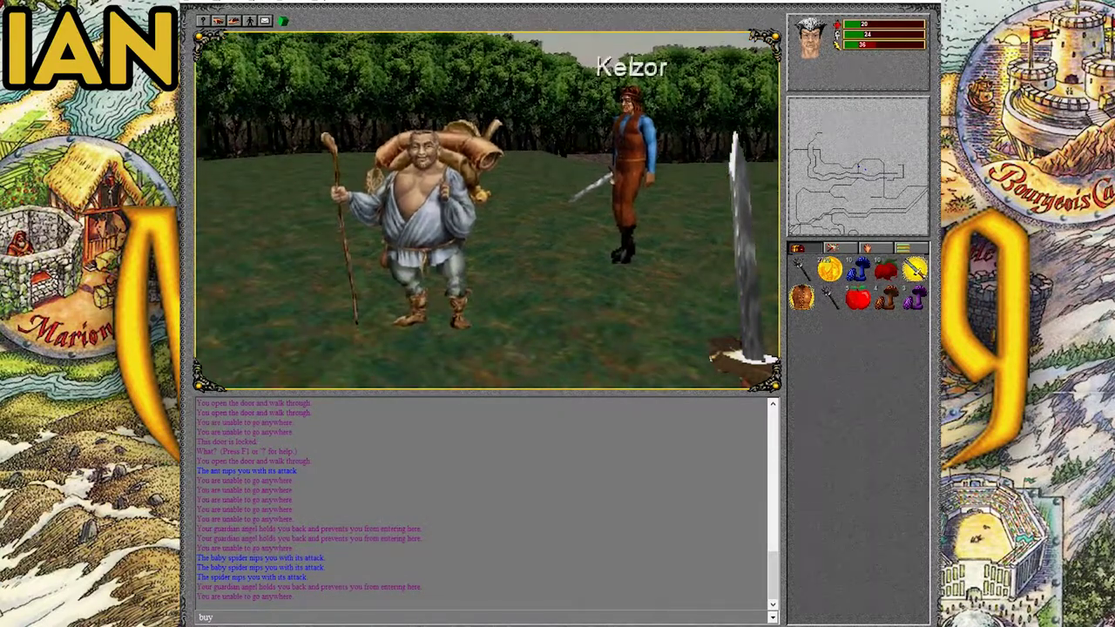
- Step back from Izzio and turn to view the meadow, tree and flagpole
{"action": "key", "text": "Down"}
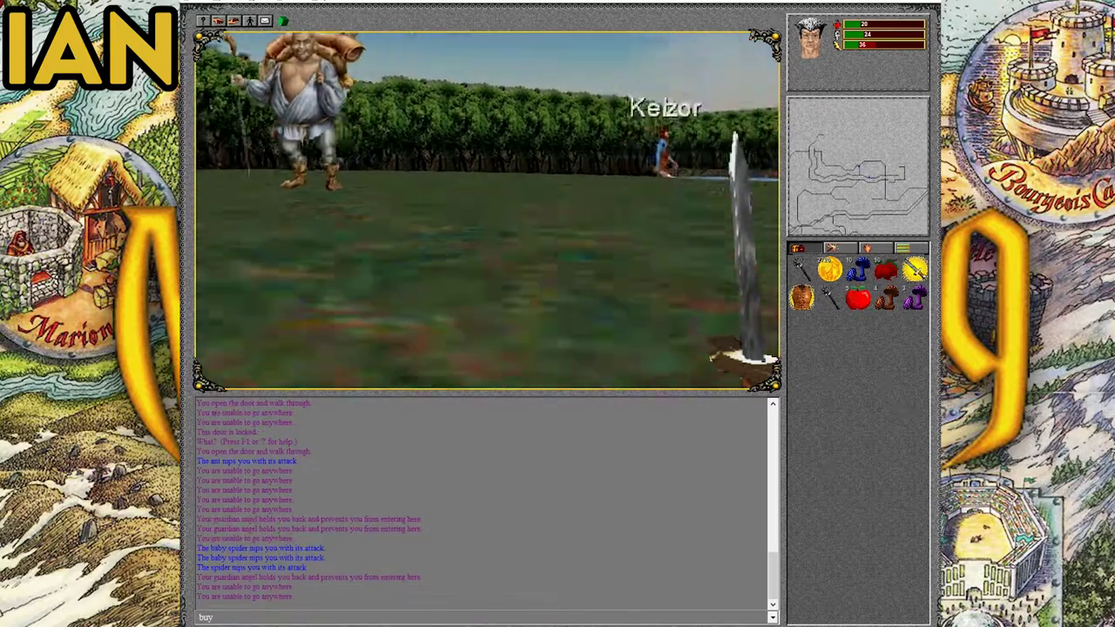
{"action": "key", "text": "Right"}
{"action": "key", "text": "Left"}
{"action": "key", "text": "Left"}
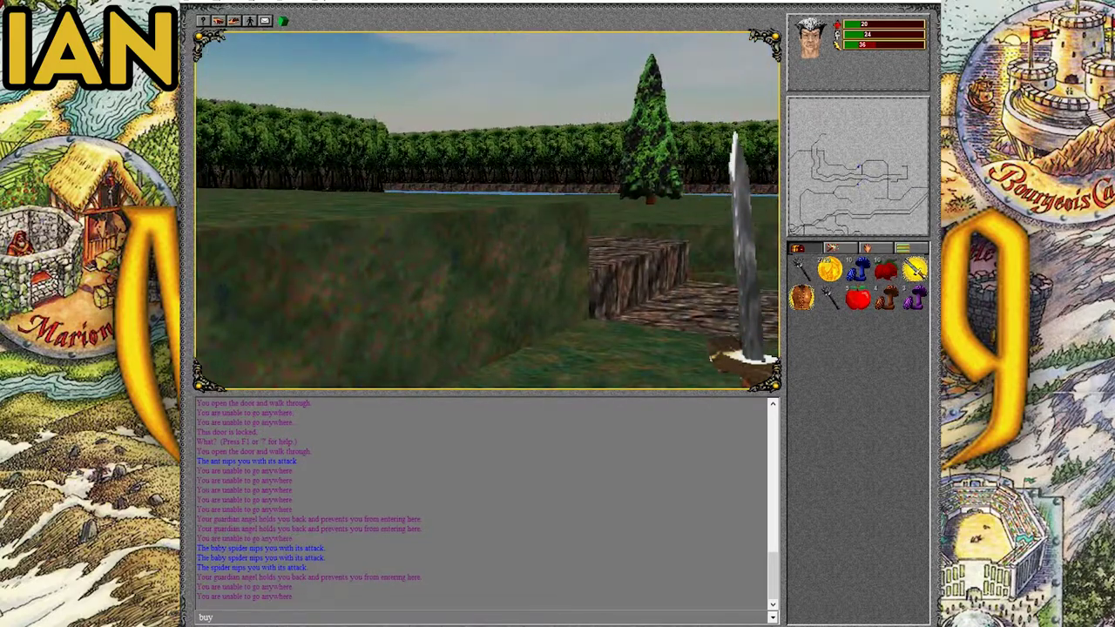
{"action": "key", "text": "Left"}
{"action": "key", "text": "Right"}
{"action": "key", "text": "Right"}
{"action": "key", "text": "Left"}
{"action": "key", "text": "Left"}
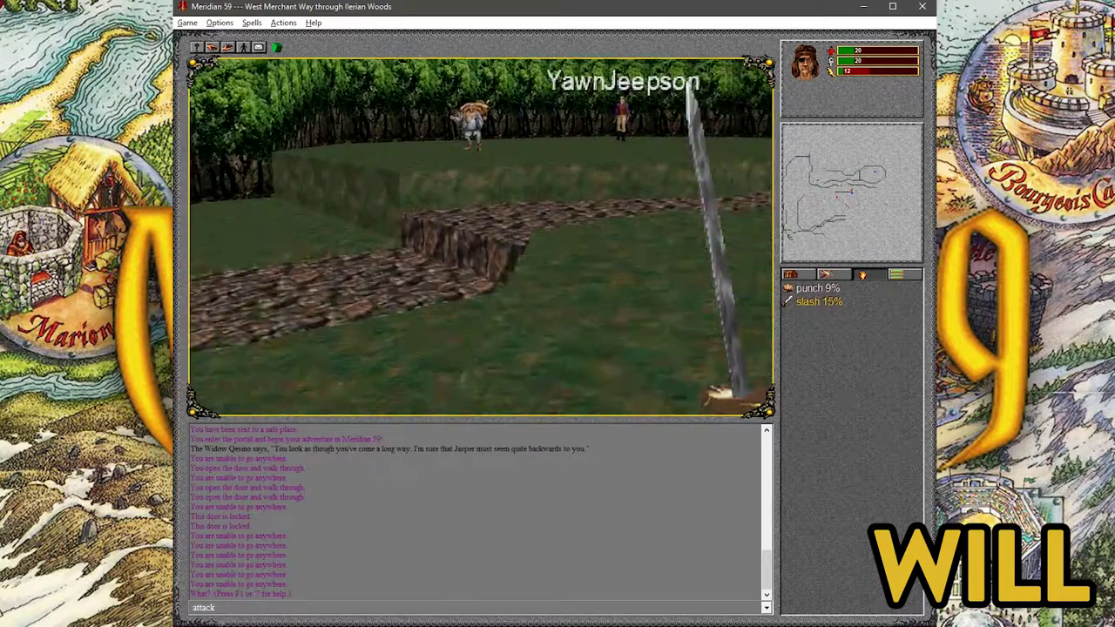
- Walk toward the other player, then past Izzio up to the hedge wall
{"action": "key", "text": "Right"}
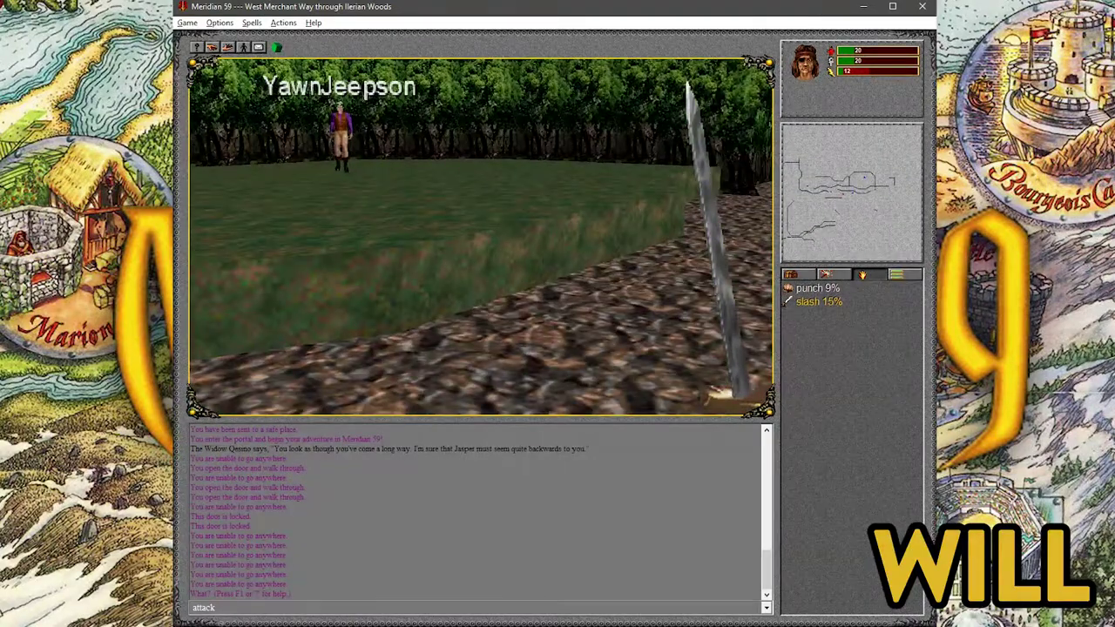
{"action": "key", "text": "Up"}
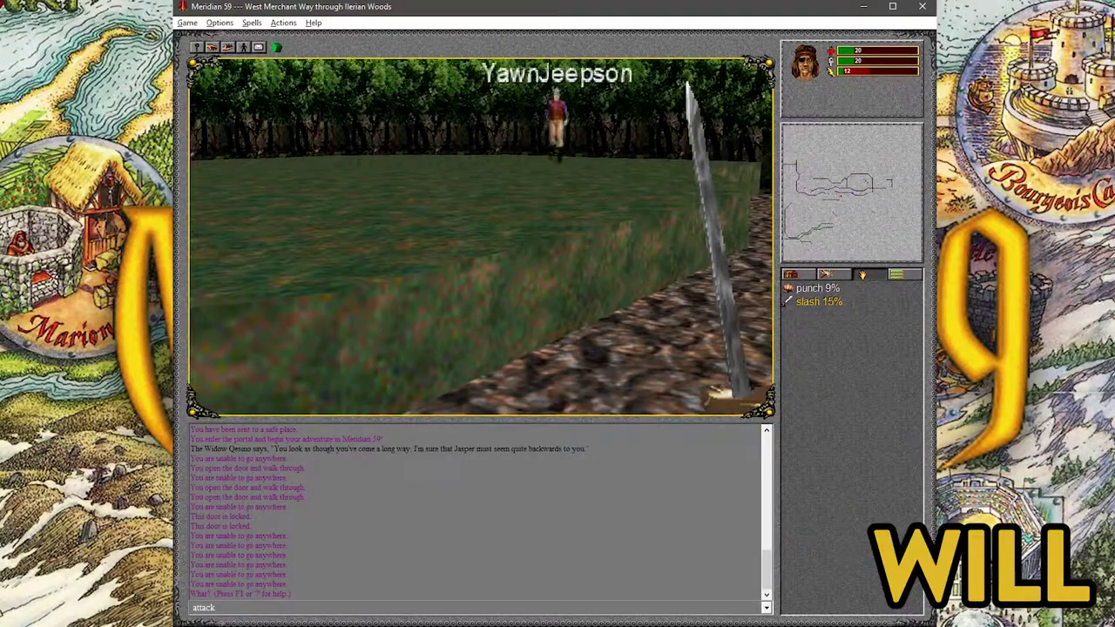
{"action": "key", "text": "Left"}
{"action": "key", "text": "Up"}
{"action": "key", "text": "Left"}
{"action": "key", "text": "Up"}
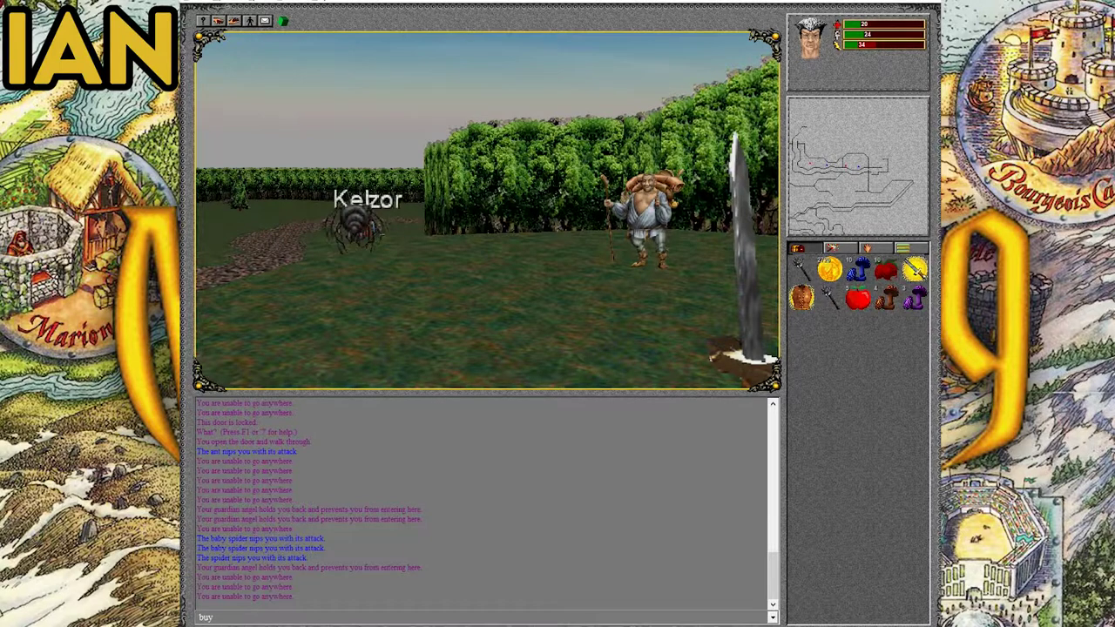
- Cross the grass to the giant rat and hit it twice with the mace
{"action": "key", "text": "Right"}
{"action": "key", "text": "Down"}
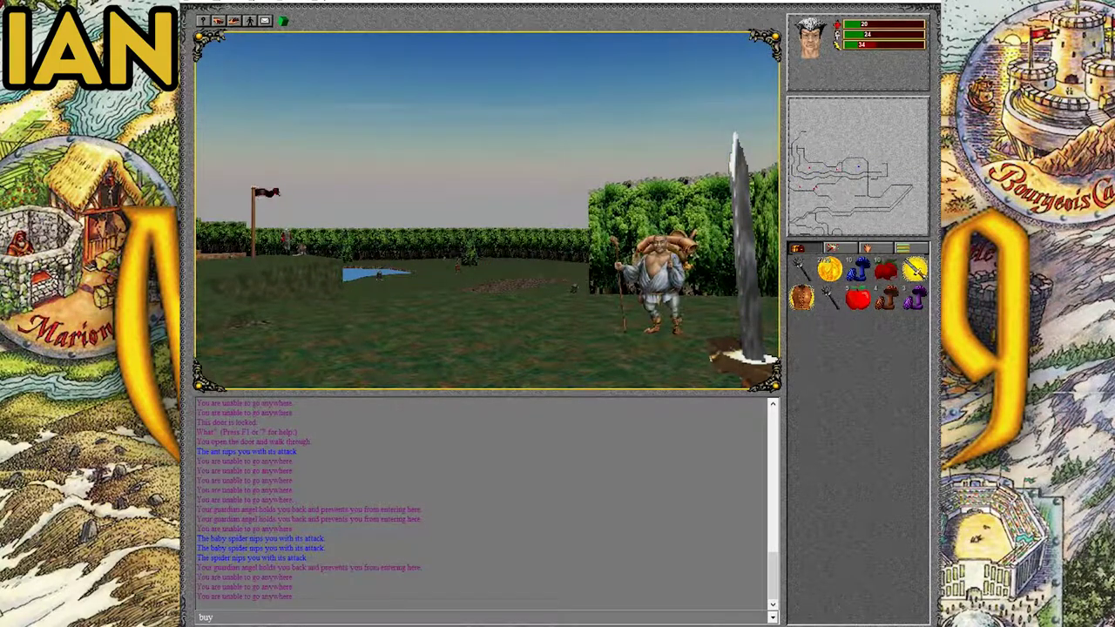
{"action": "key", "text": "Page_Down"}
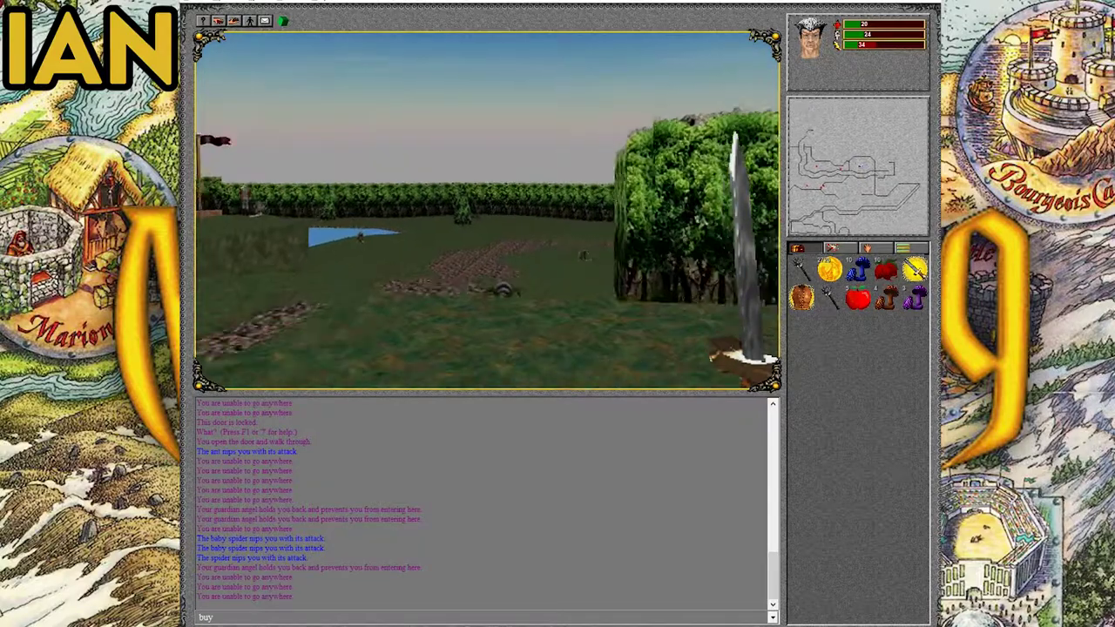
{"action": "key", "text": "Up"}
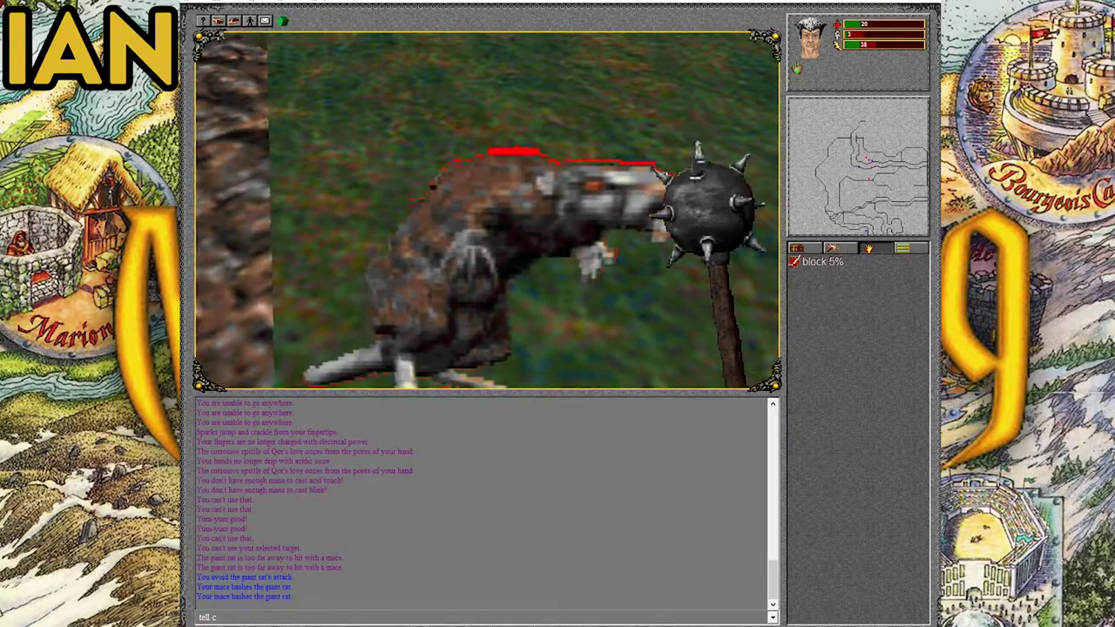
{"action": "key", "text": "ctrl"}
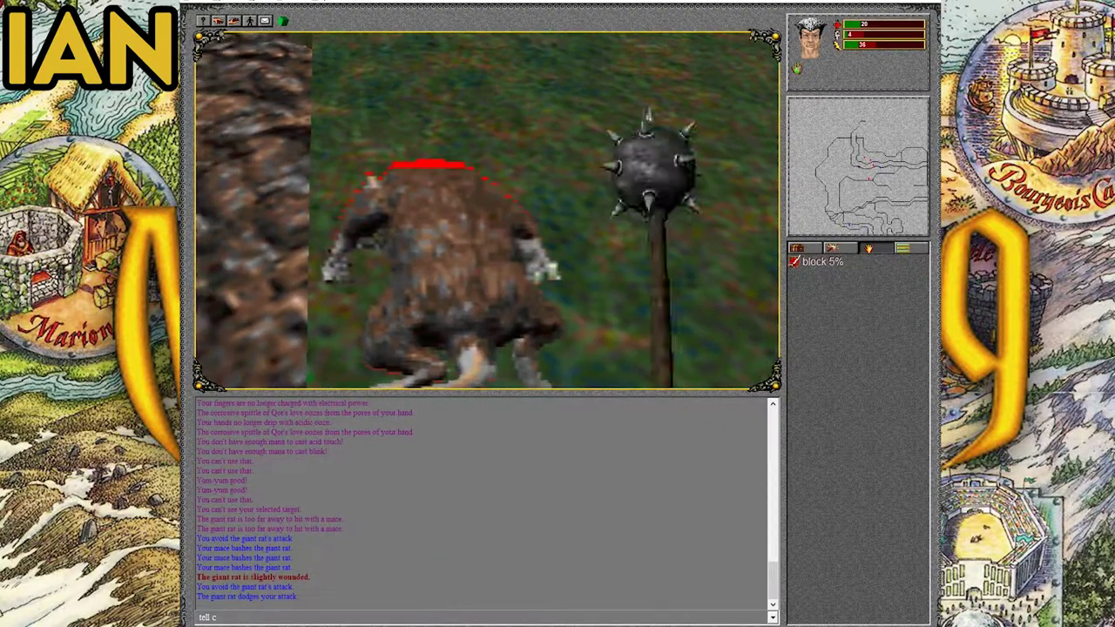
{"action": "key", "text": "ctrl"}
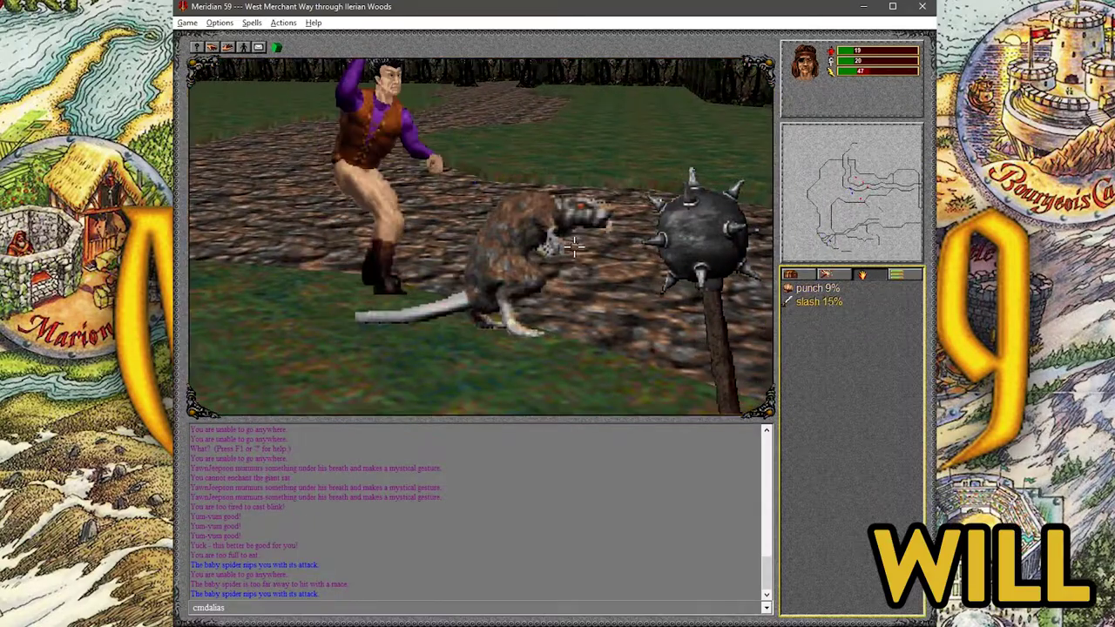
- Finish off the giant rat and back away from its corpse
{"action": "left_click", "coordinate": [575, 247]}
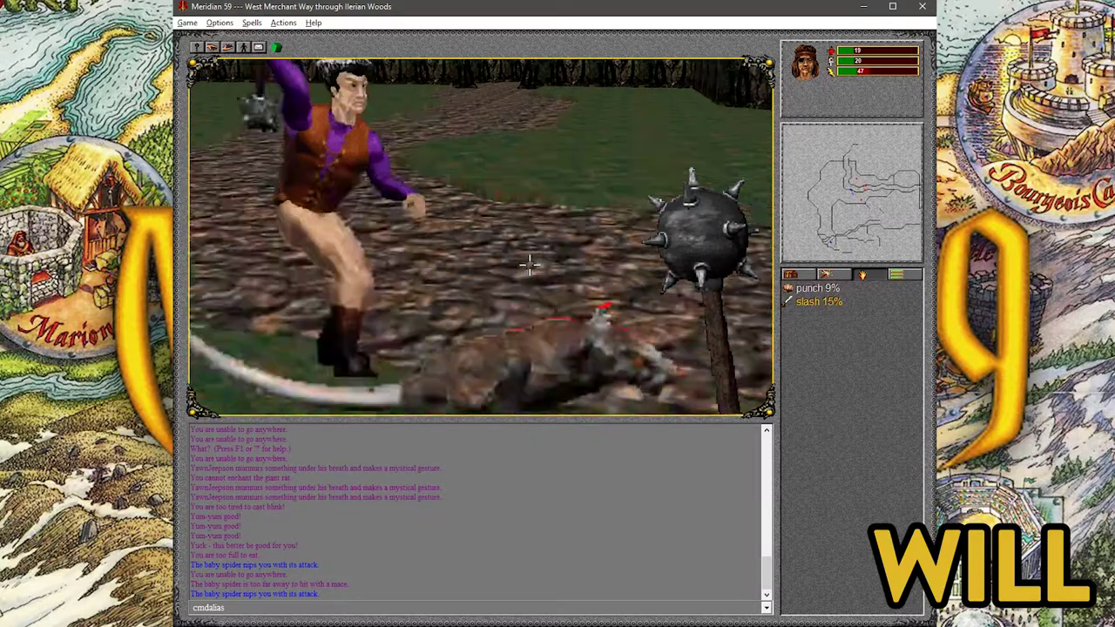
{"action": "key", "text": "ctrl"}
{"action": "key", "text": "Down"}
{"action": "key", "text": "ctrl"}
{"action": "key", "text": "Down"}
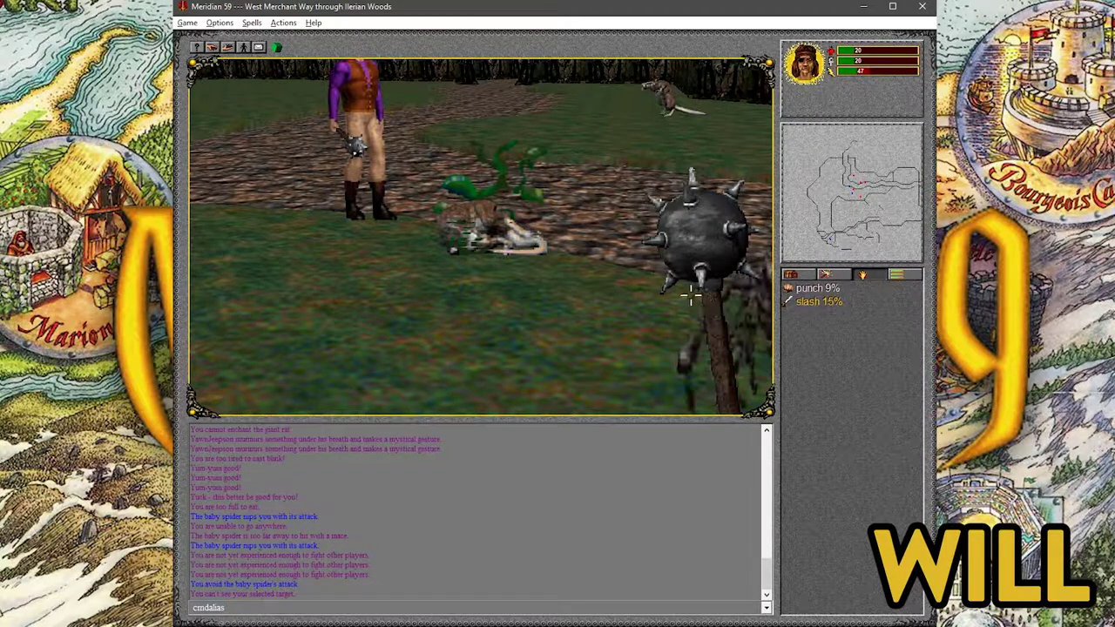
- Attack the baby spider, closing in and looking down at it
{"action": "key", "text": "ctrl"}
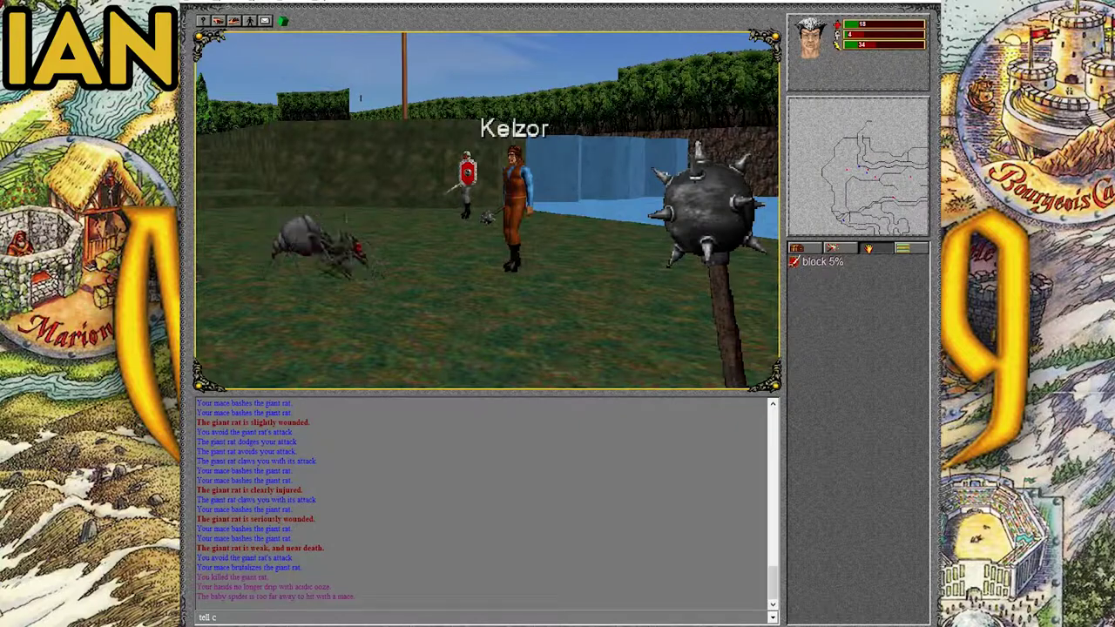
{"action": "key", "text": "ctrl"}
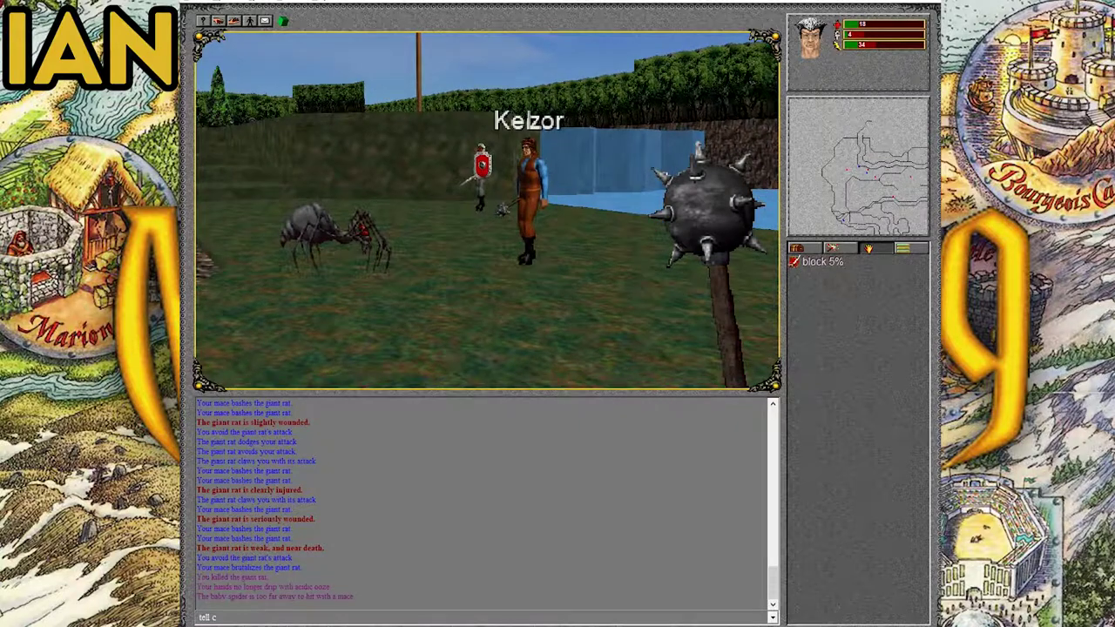
{"action": "key", "text": "Left"}
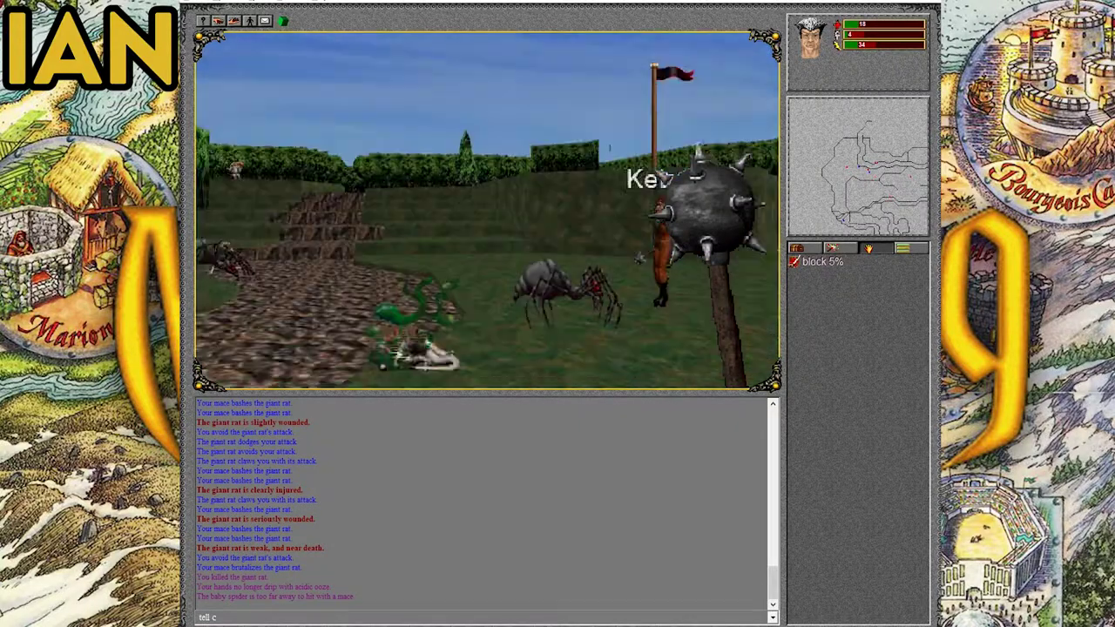
{"action": "key", "text": "Up"}
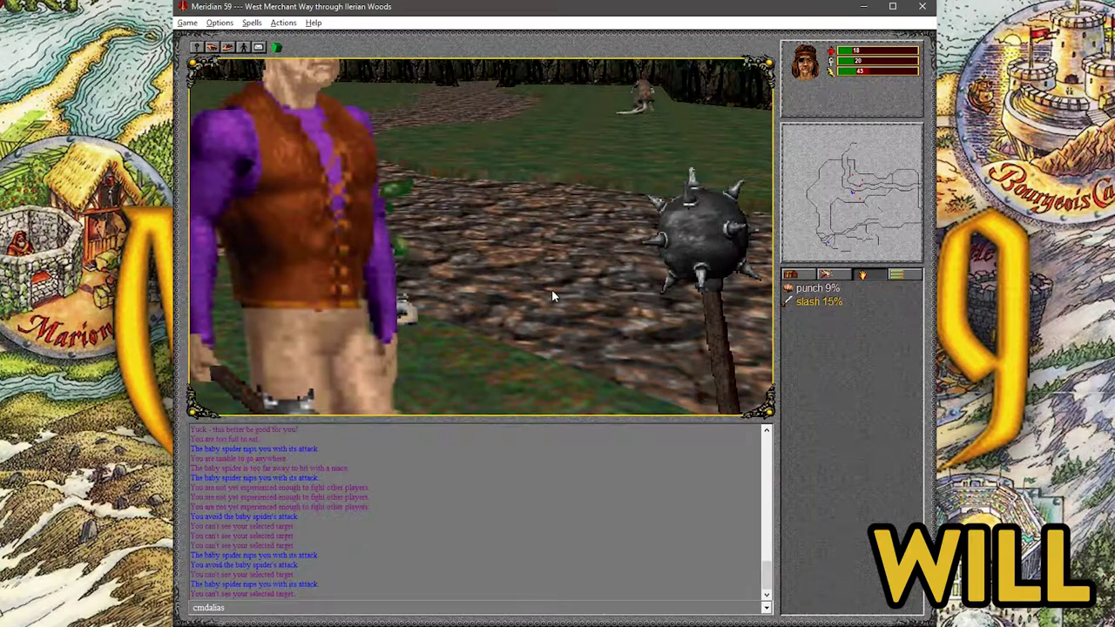
{"action": "key", "text": "Left"}
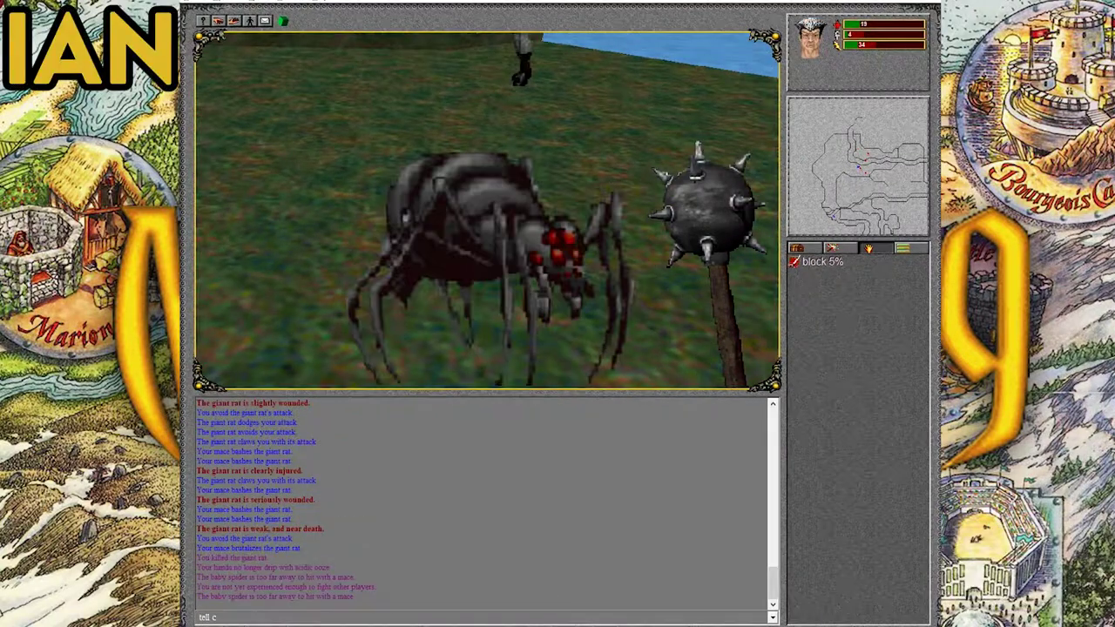
{"action": "key", "text": "Page_Down"}
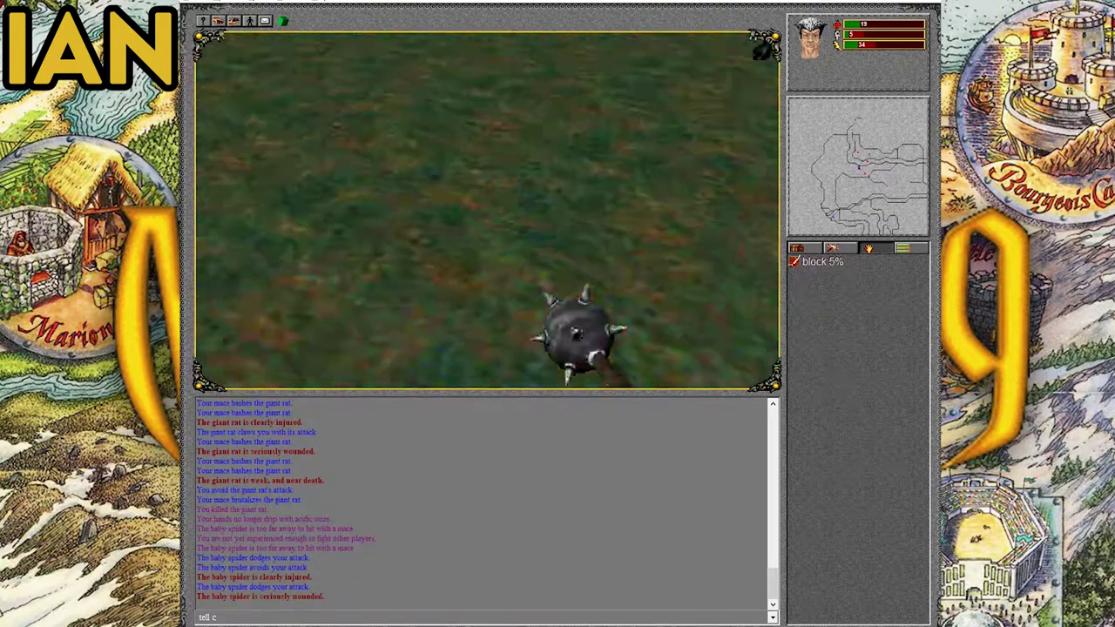
{"action": "key", "text": "Page_Up"}
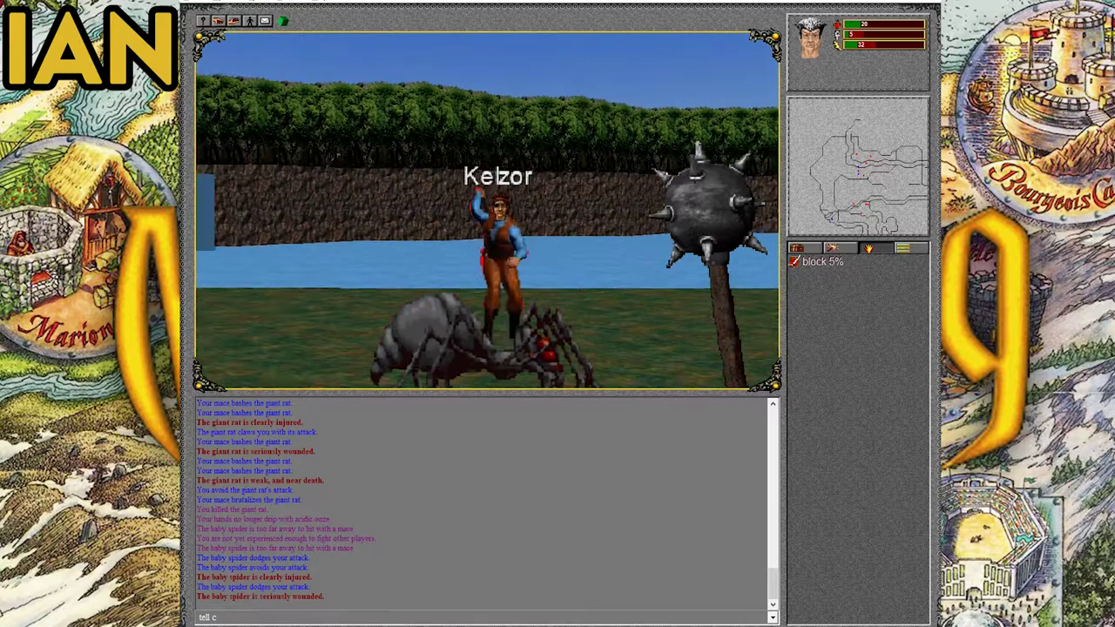
- Turn to the dead baby spider and read its corpse description
{"action": "key", "text": "Right"}
{"action": "key", "text": "Left"}
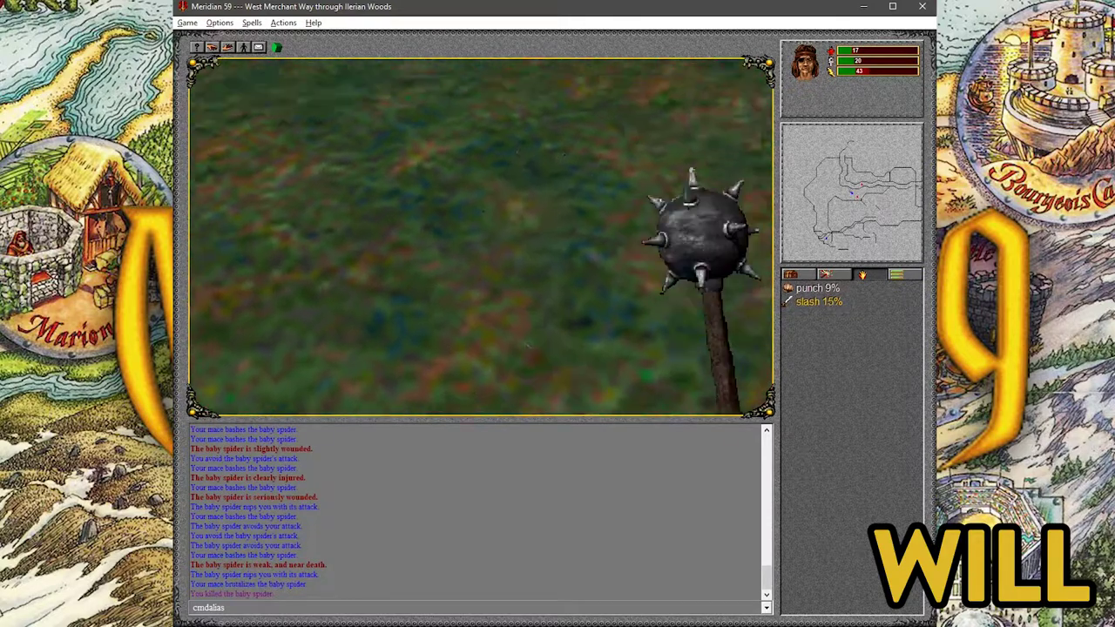
{"action": "key", "text": "Page_Up"}
{"action": "key", "text": "Left"}
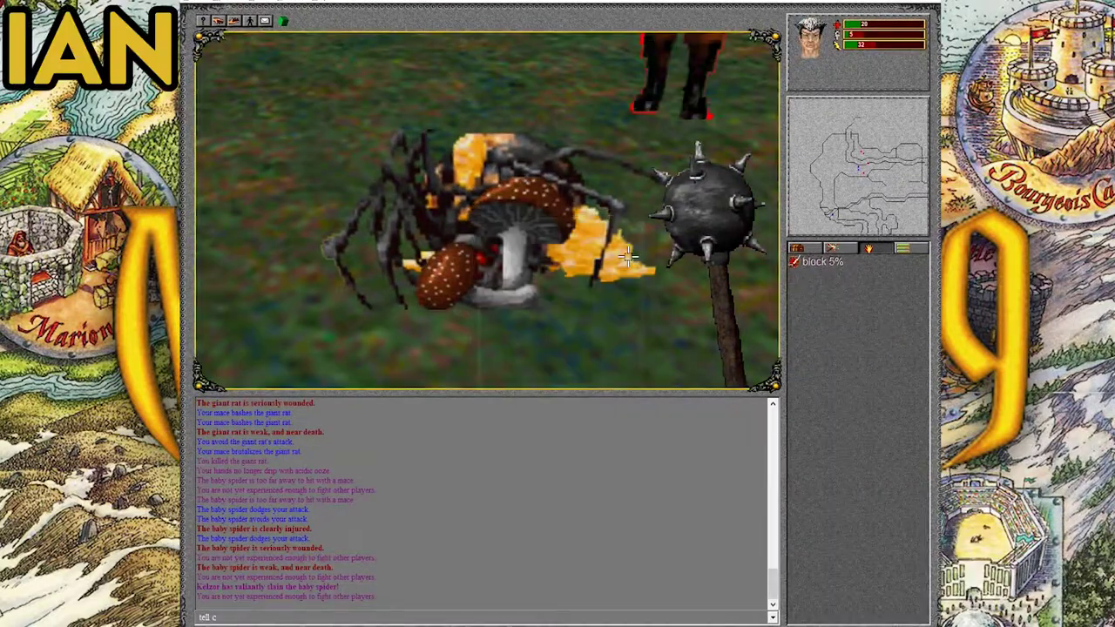
{"action": "right_click", "coordinate": [627, 255]}
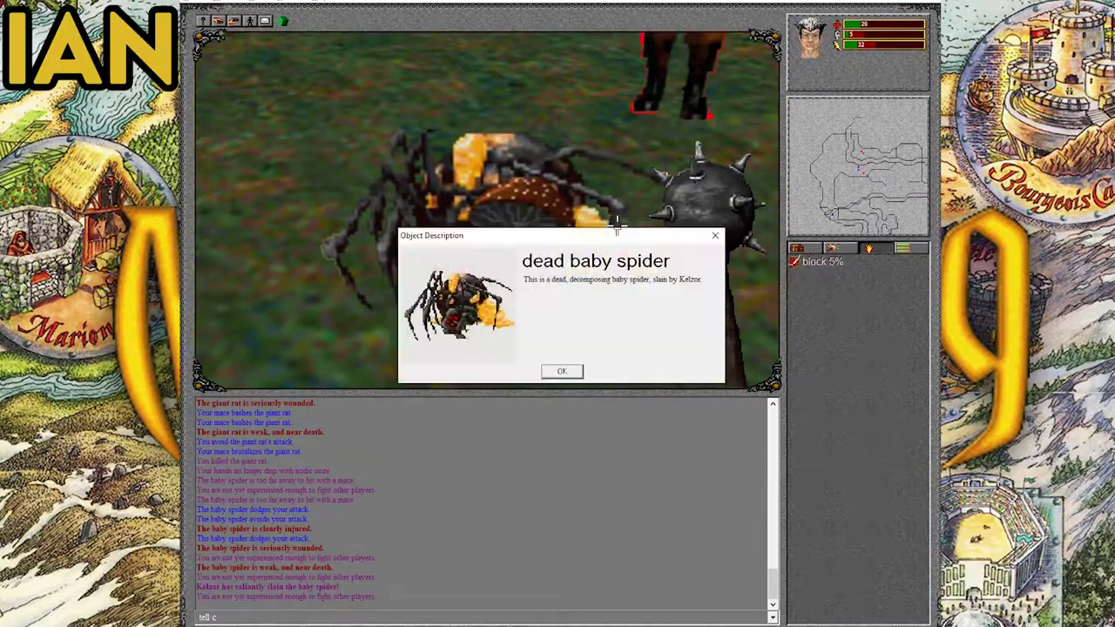
{"action": "left_click", "coordinate": [563, 372]}
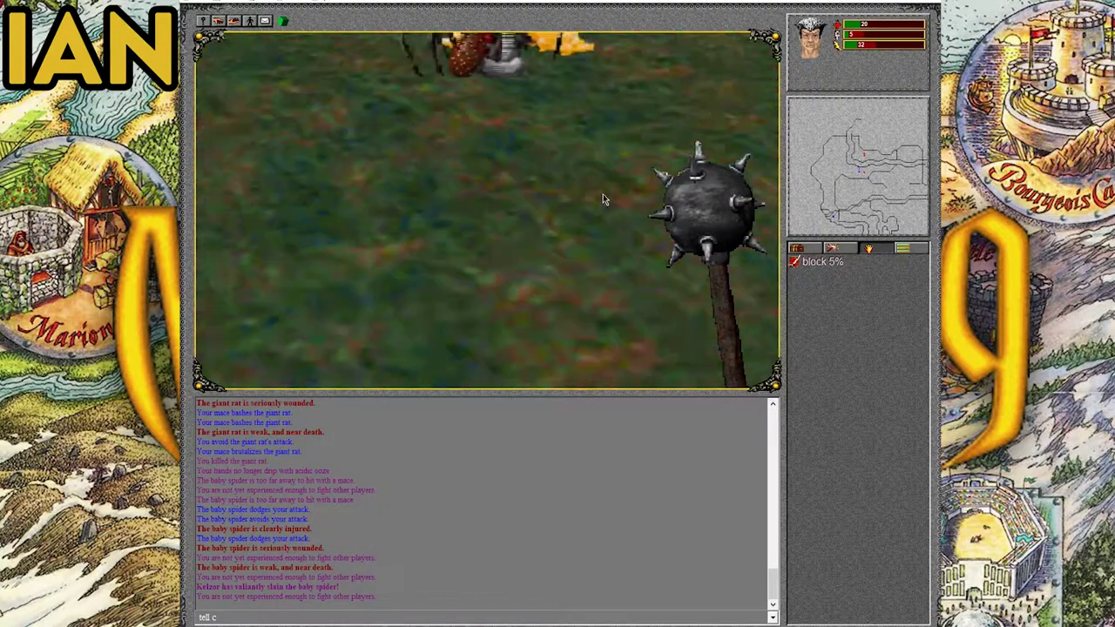
- Level the view, step back from the spider corpse and turn left to face the other adventurer
{"action": "key", "text": "Page_Up"}
{"action": "key", "text": "Down"}
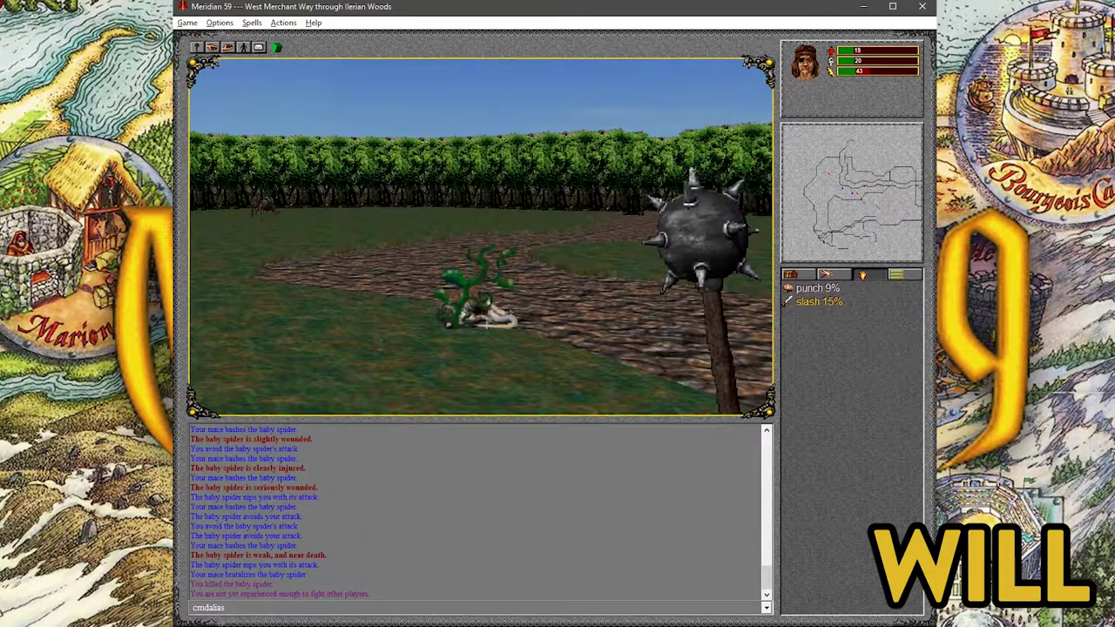
{"action": "key", "text": "Left"}
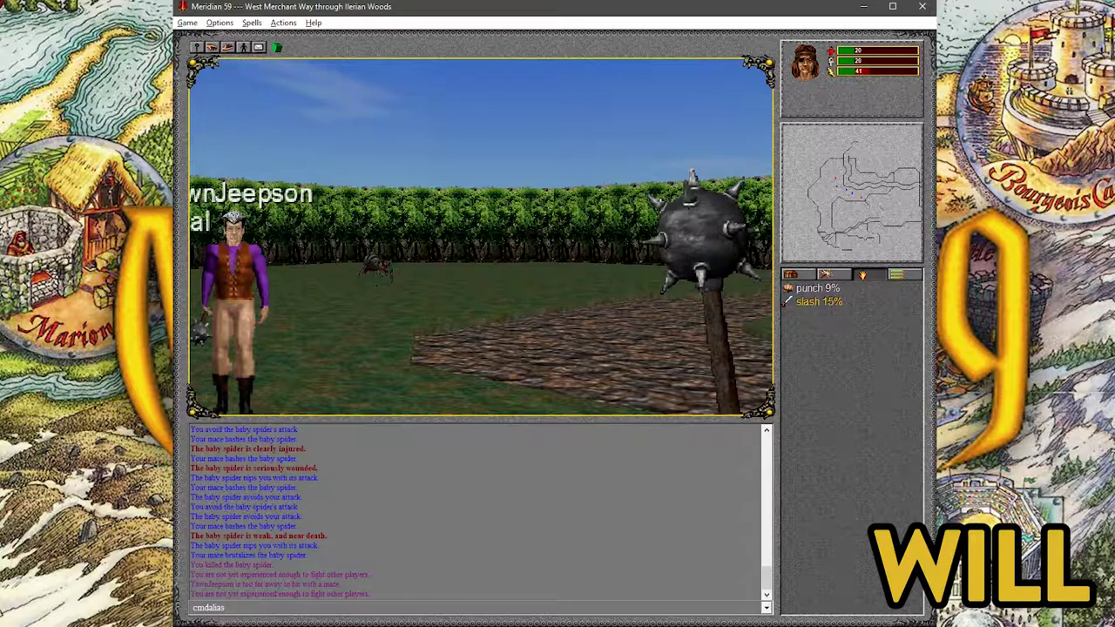
- Face down the dirt path and walk along it through the woods
{"action": "key", "text": "Right"}
{"action": "key", "text": "Page_Down"}
{"action": "key", "text": "Page_Up"}
{"action": "key", "text": "Left"}
{"action": "key", "text": "Left"}
{"action": "key", "text": "Left"}
{"action": "key", "text": "Up"}
{"action": "key", "text": "Left"}
{"action": "key", "text": "Up"}
- Follow the winding path past the trees and Marion's barn toward the gate
{"action": "key", "text": "Right"}
{"action": "key", "text": "Left"}
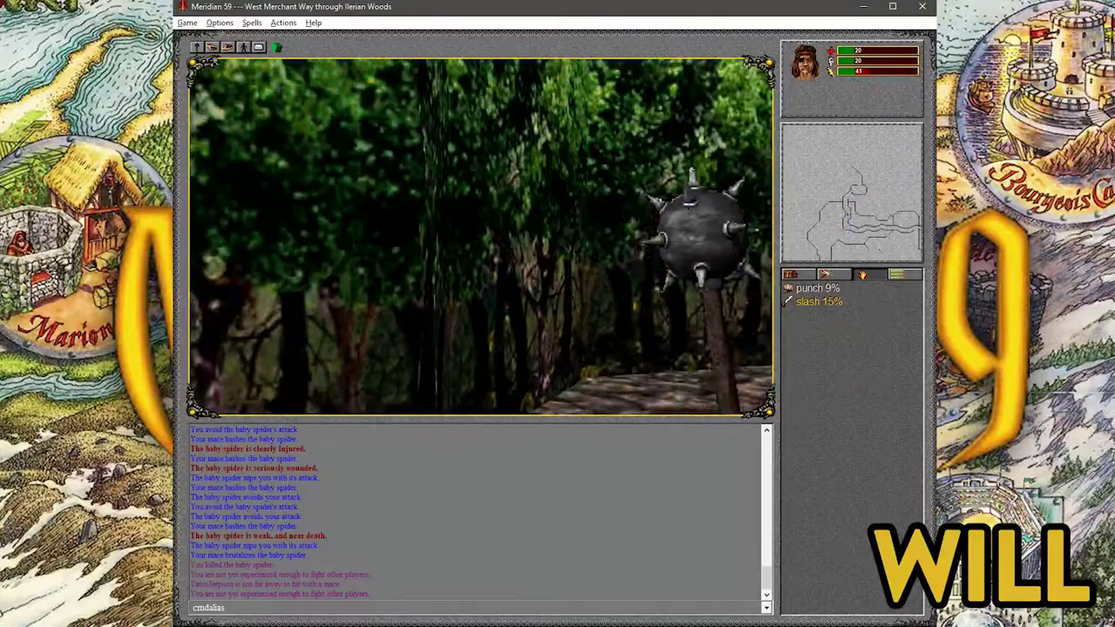
{"action": "key", "text": "Right"}
{"action": "key", "text": "Right"}
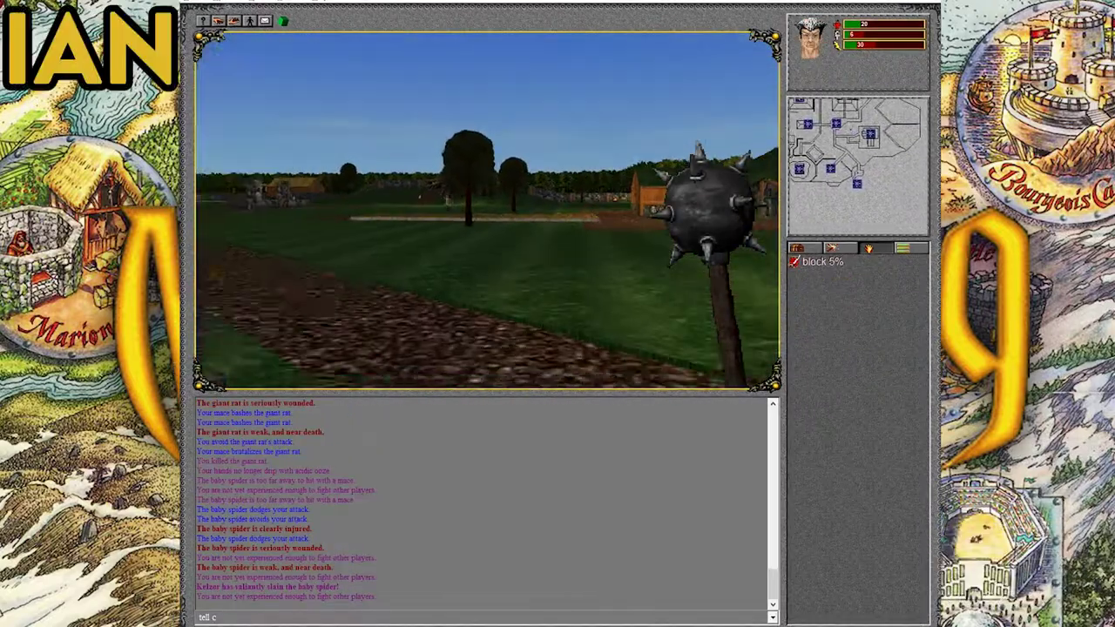
{"action": "key", "text": "Up"}
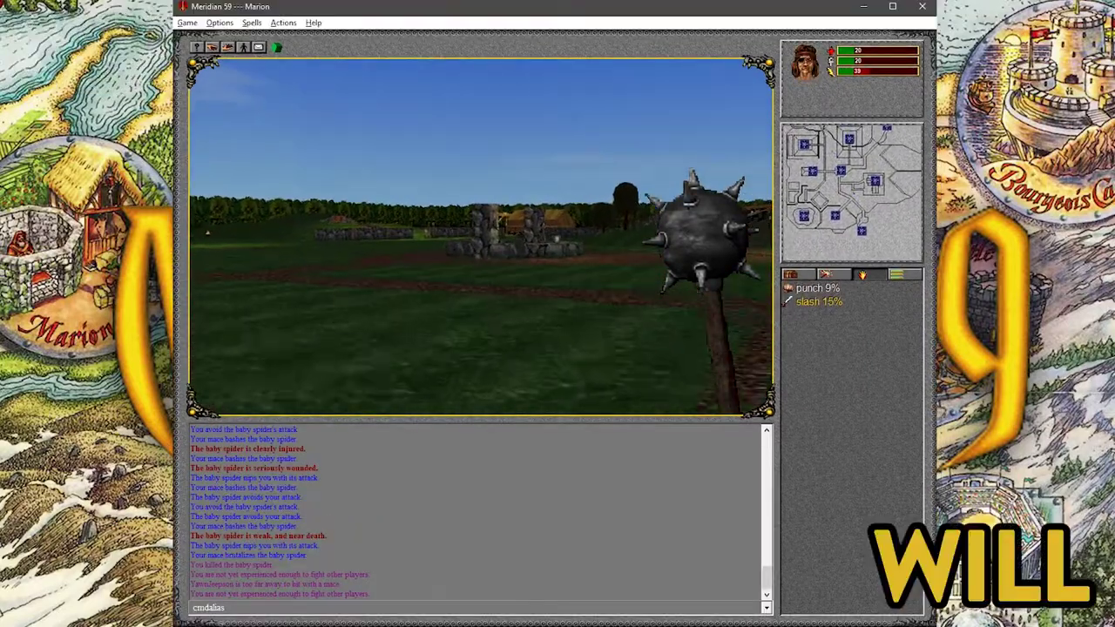
{"action": "key", "text": "Up"}
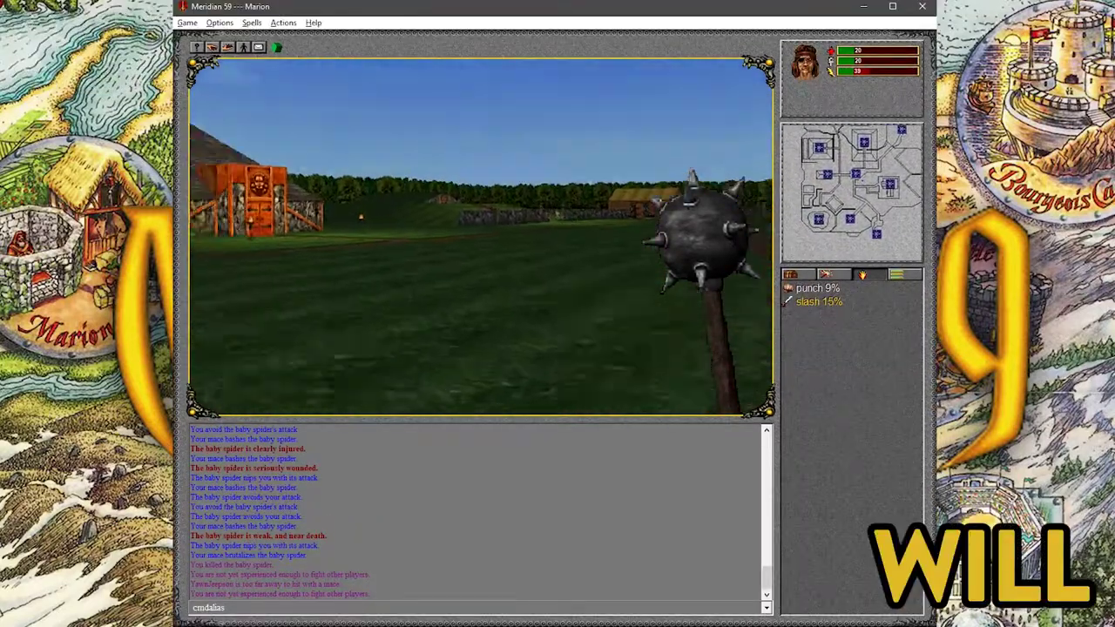
{"action": "key", "text": "Right"}
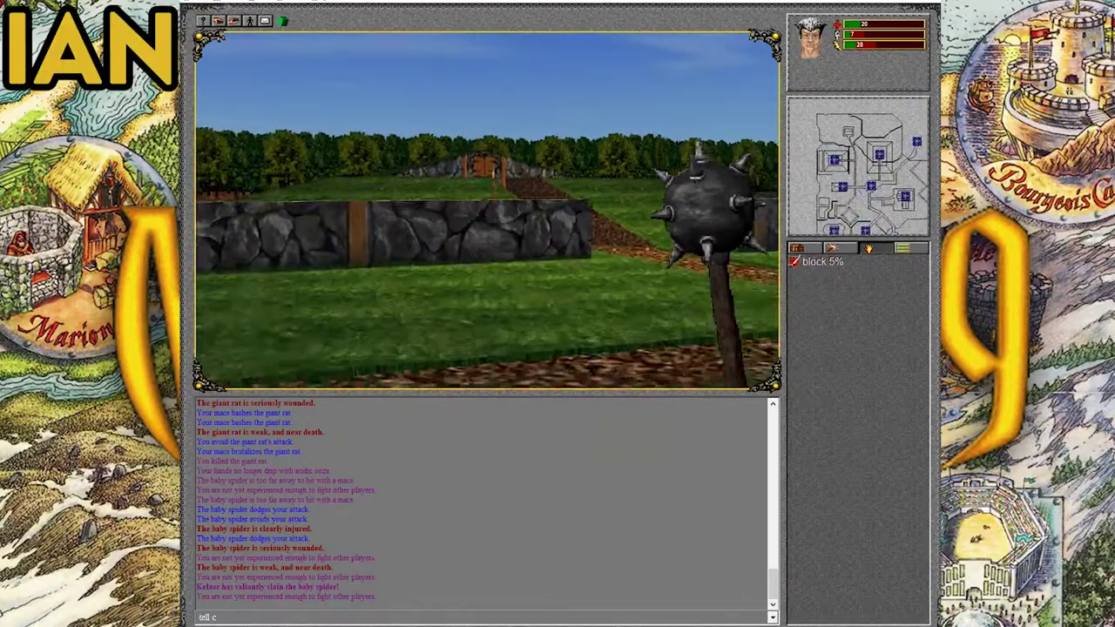
{"action": "key", "text": "Left"}
{"action": "key", "text": "Up"}
{"action": "key", "text": "Up"}
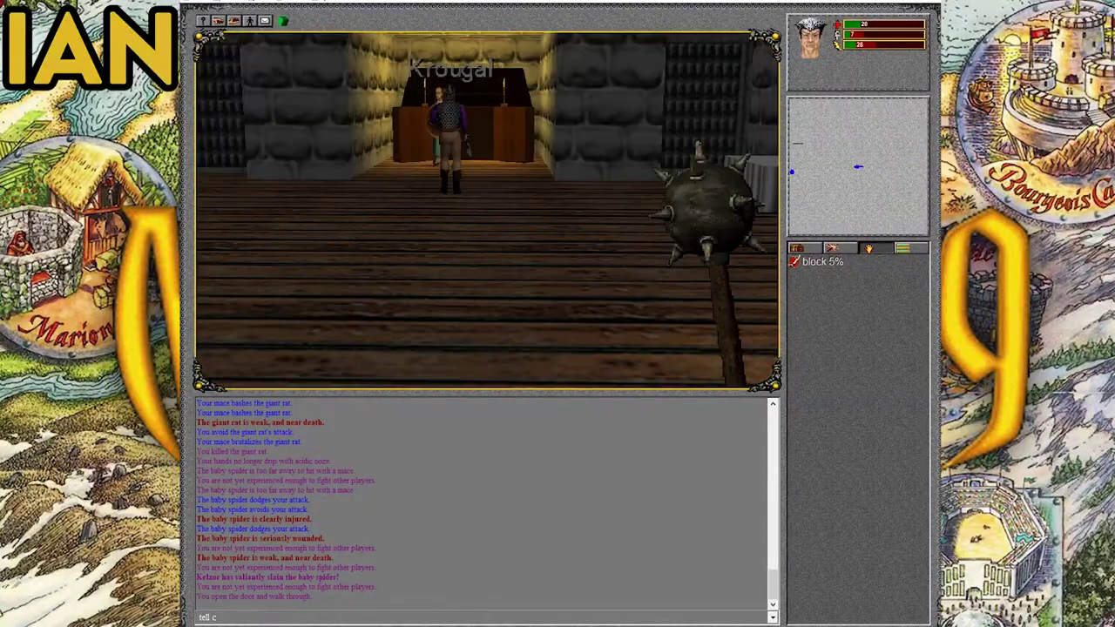
- Go through the door toward the counter and send the greeting 'HI!'
{"action": "key", "text": "Up"}
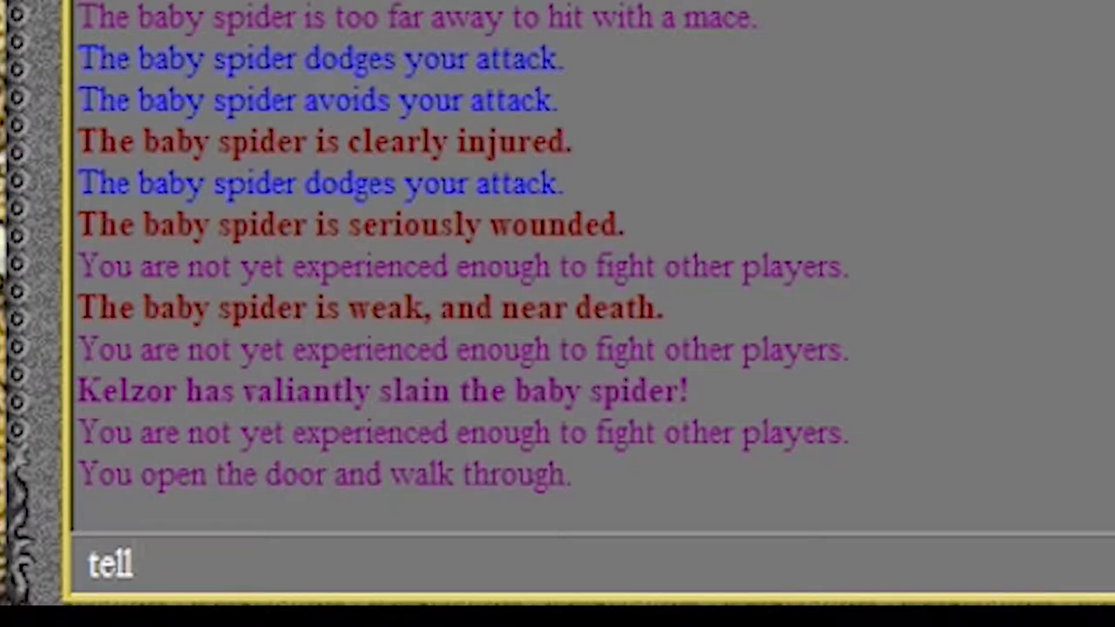
{"action": "key", "text": "BackSpace"}
{"action": "key", "text": "BackSpace"}
{"action": "key", "text": "BackSpace"}
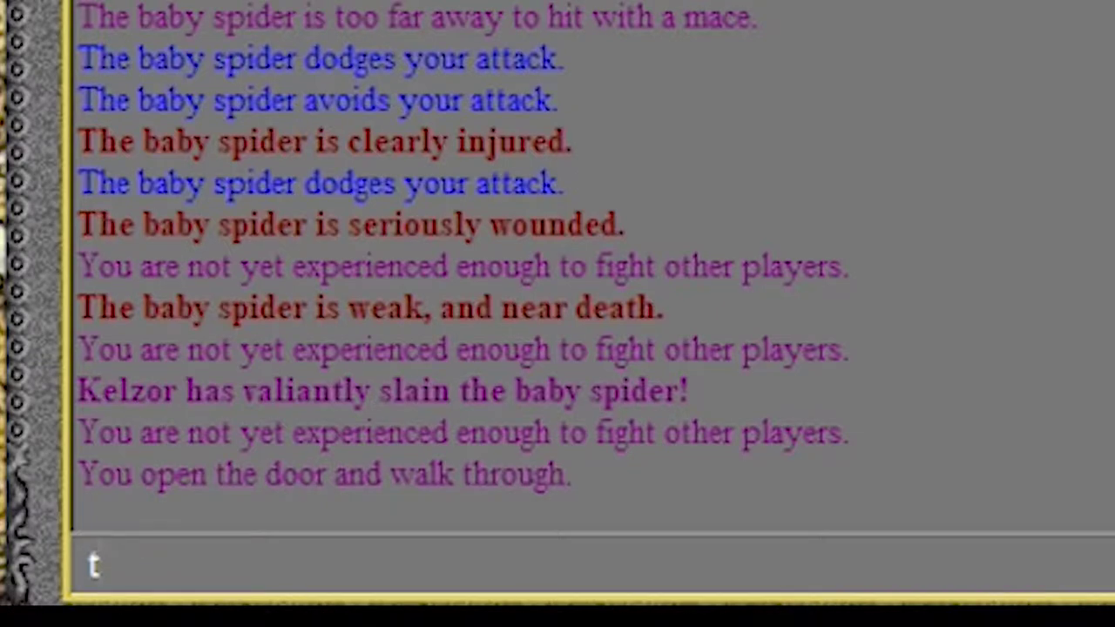
{"action": "key", "text": "BackSpace"}
{"action": "type", "text": "say HI!"}
{"action": "key", "text": "Return"}
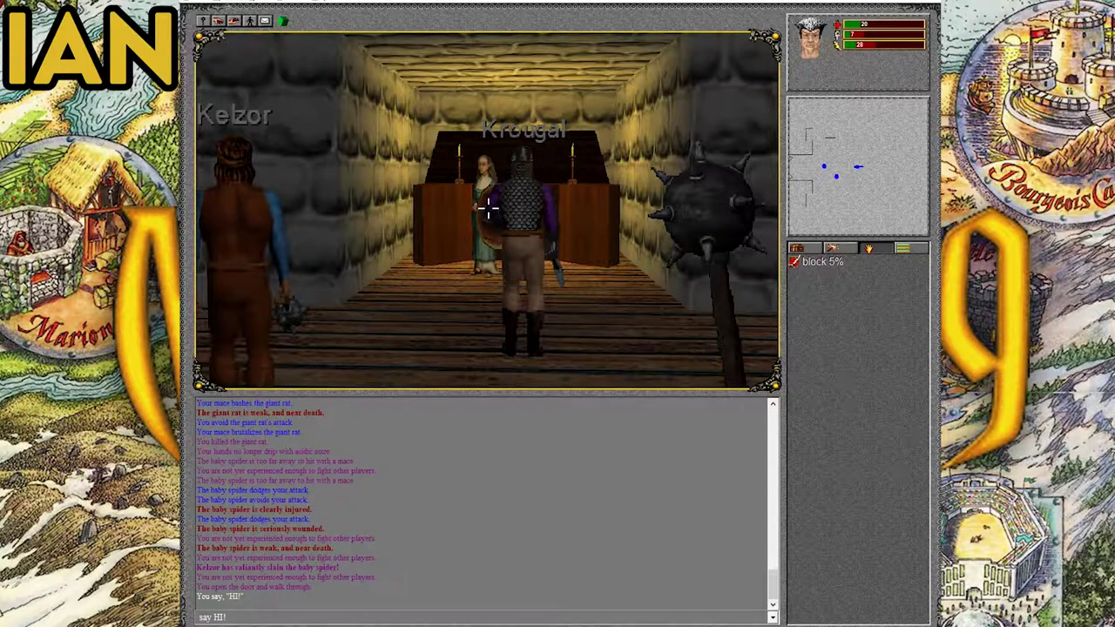
- Target Krougal with Look and read his player description
{"action": "left_click", "coordinate": [513, 203]}
{"action": "double_click", "coordinate": [479, 205]}
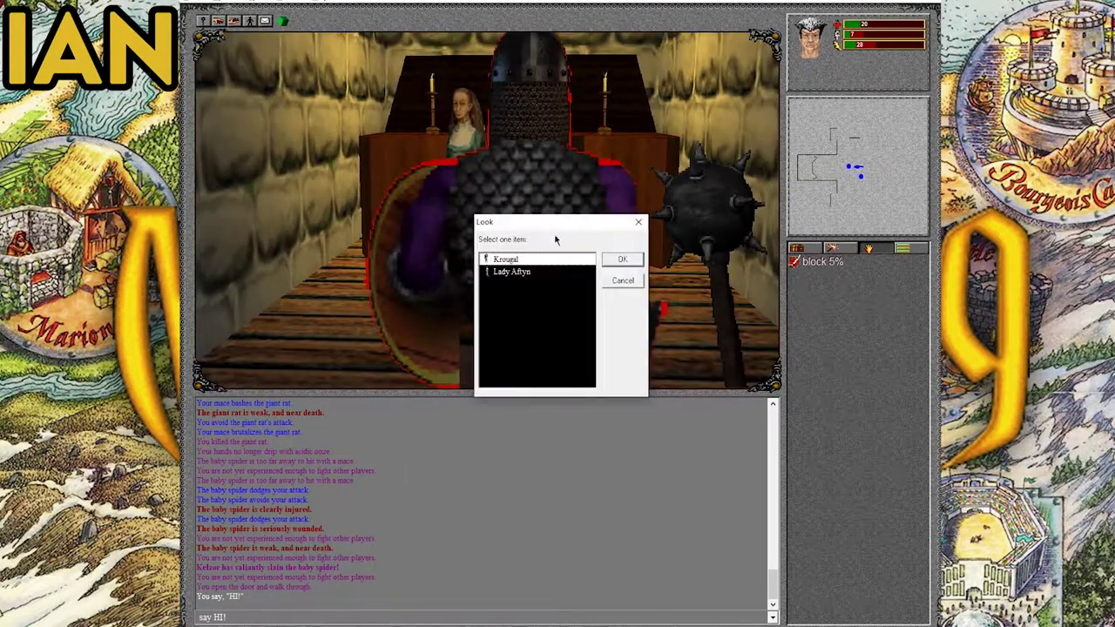
{"action": "key", "text": "Return"}
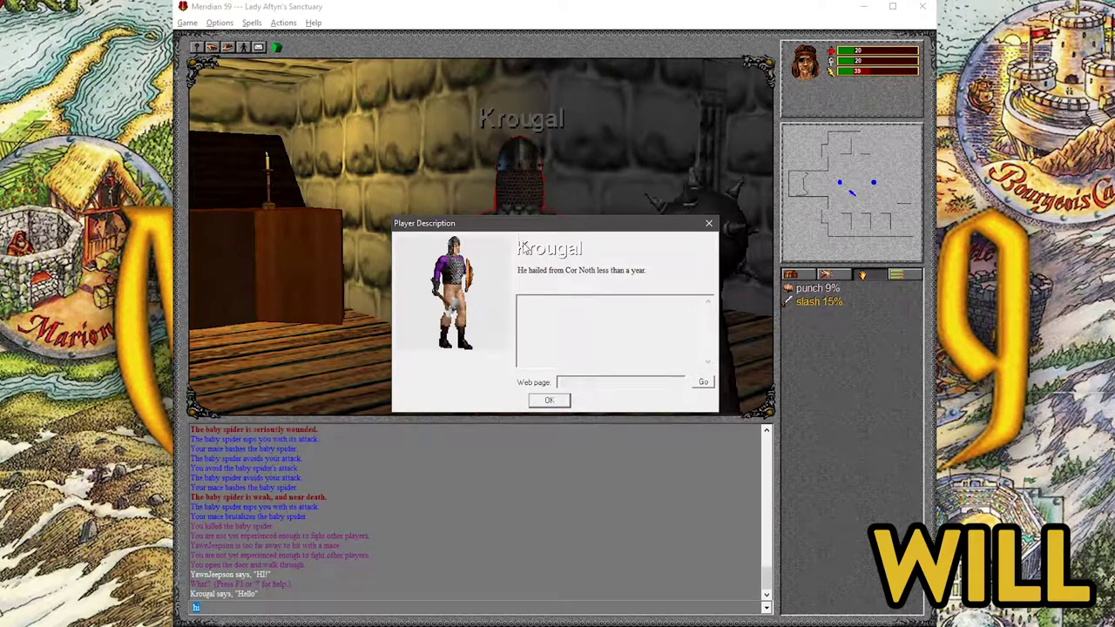
{"action": "left_click", "coordinate": [548, 402]}
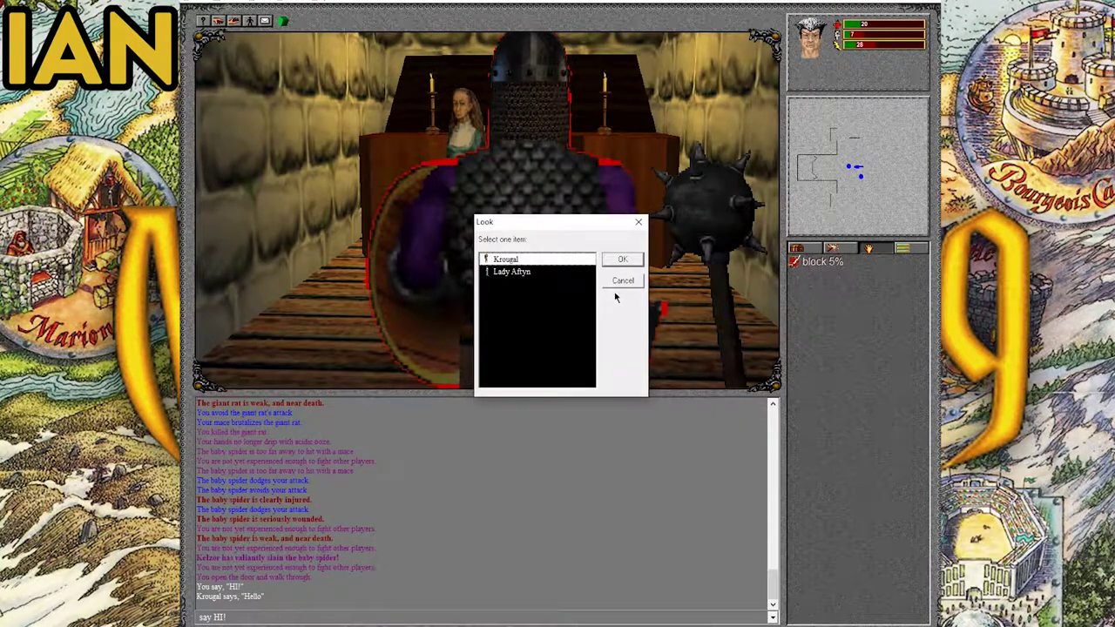
{"action": "left_click", "coordinate": [622, 259]}
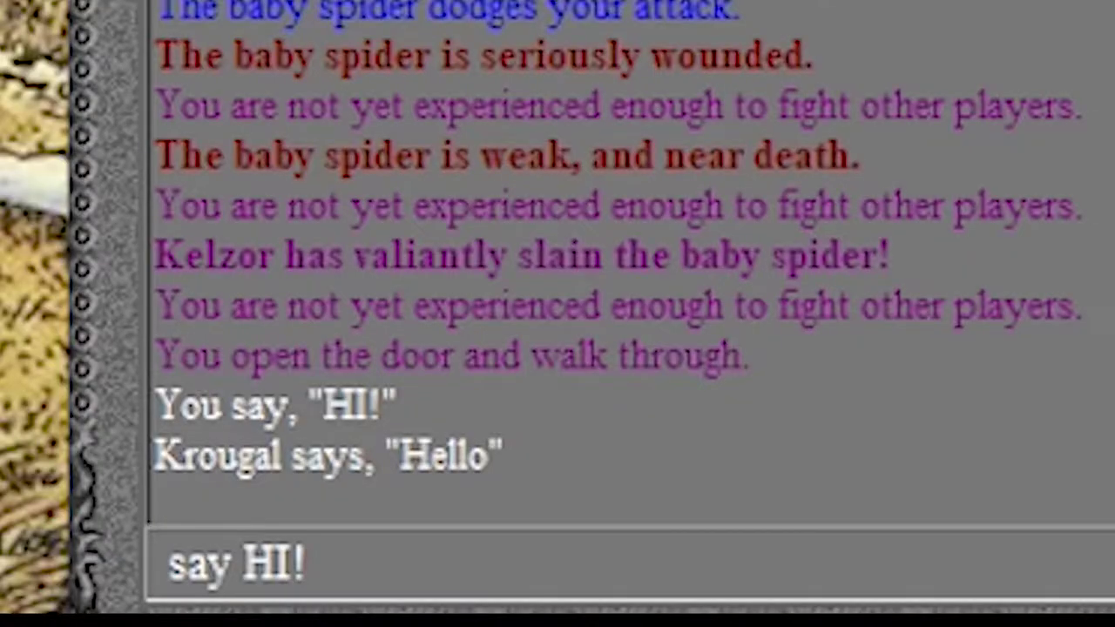
{"action": "type", "text": "tell"}
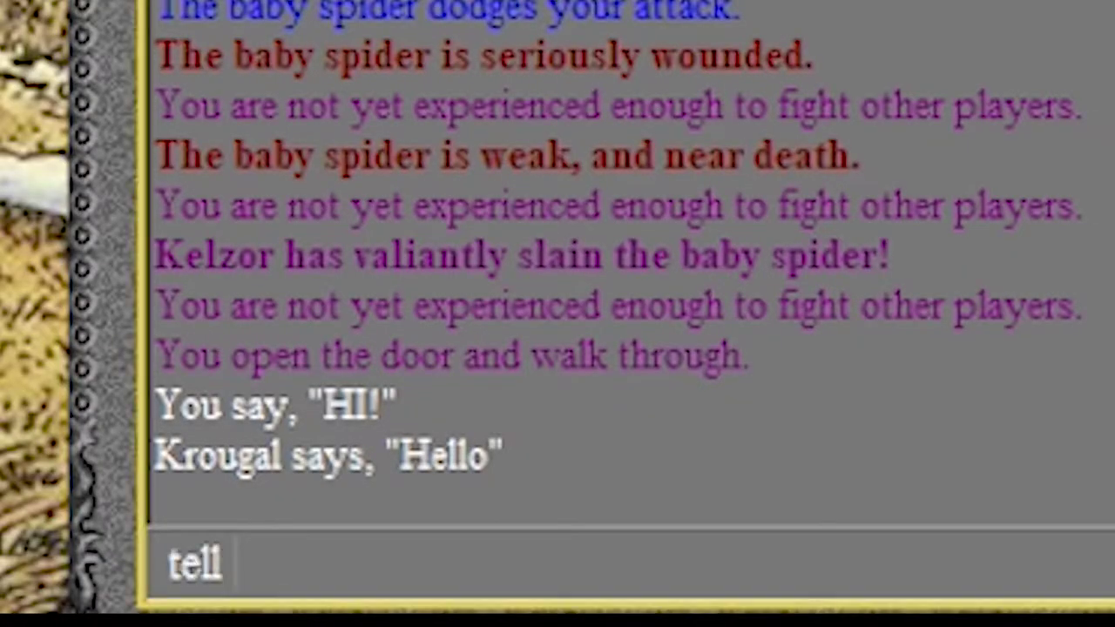
{"action": "type", "text": " s"}
- Send 'You're on YouTube!' to Krougal and erase the leftover tell command
{"action": "key", "text": "BackSpace"}
{"action": "key", "text": "BackSpace"}
{"action": "key", "text": "BackSpace"}
{"action": "key", "text": "BackSpace"}
{"action": "key", "text": "BackSpace"}
{"action": "type", "text": "say You're on YouTube!"}
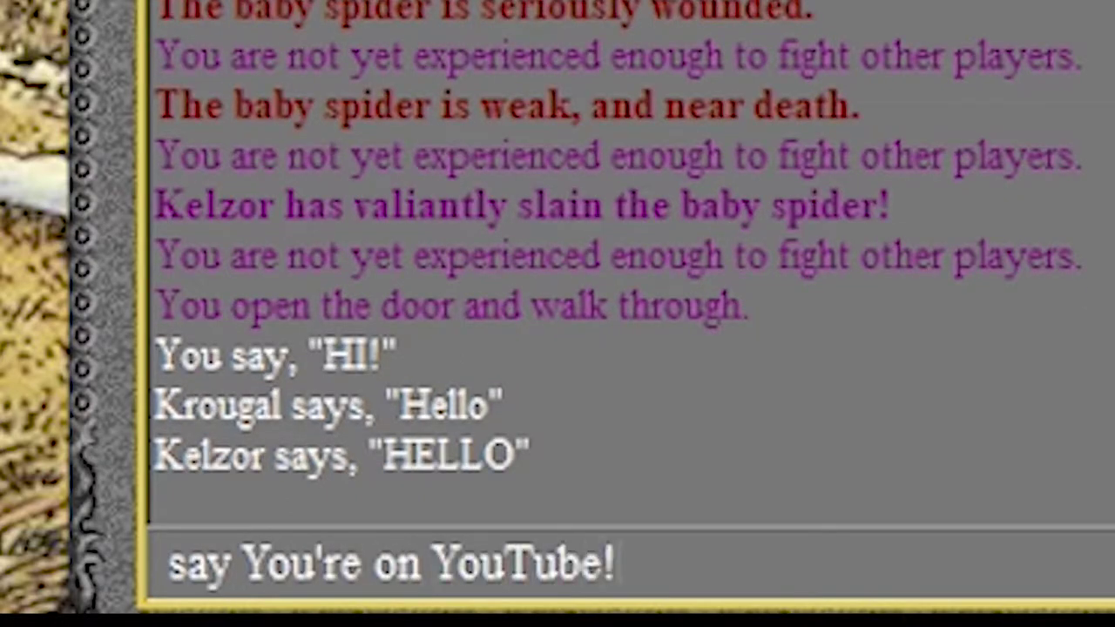
{"action": "key", "text": "Return"}
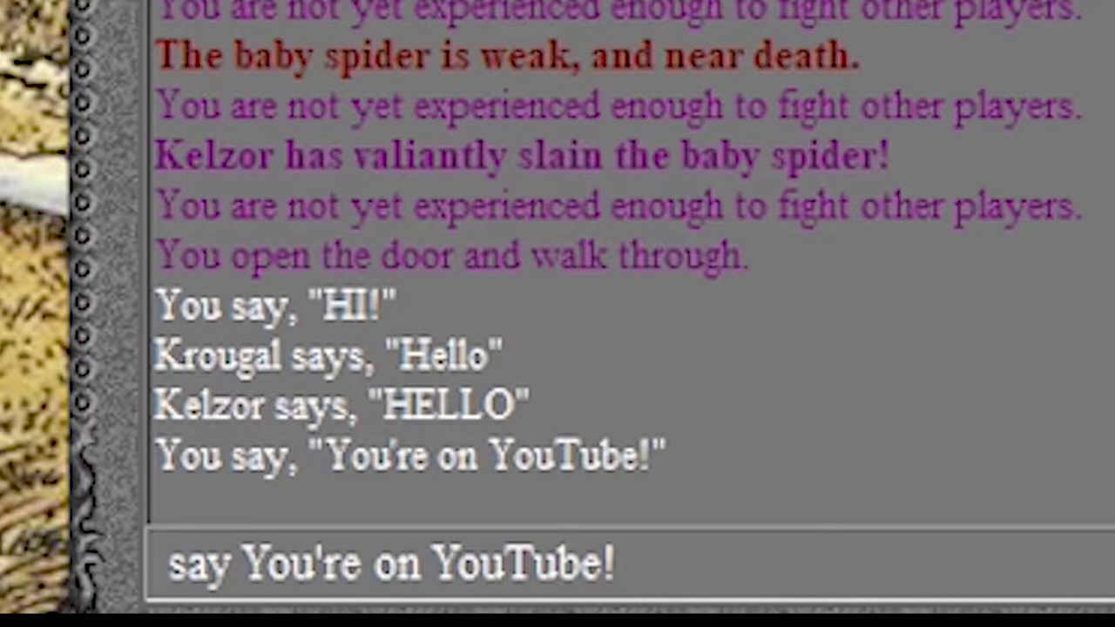
{"action": "type", "text": "tell s"}
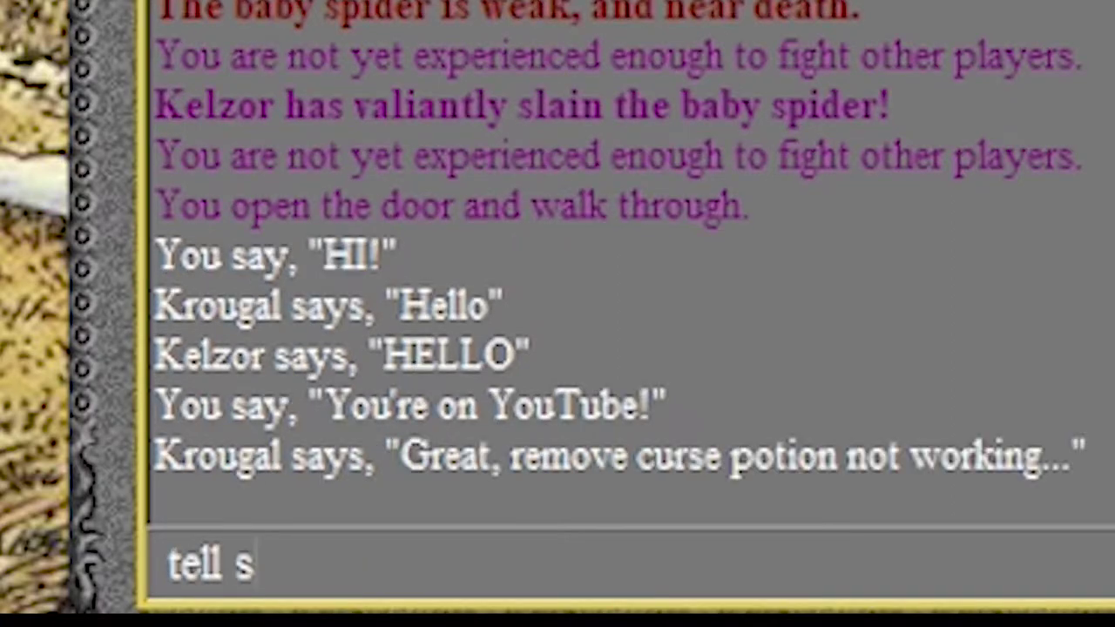
{"action": "key", "text": "BackSpace"}
{"action": "key", "text": "BackSpace"}
{"action": "key", "text": "BackSpace"}
{"action": "key", "text": "BackSpace"}
{"action": "key", "text": "BackSpace"}
{"action": "key", "text": "BackSpace"}
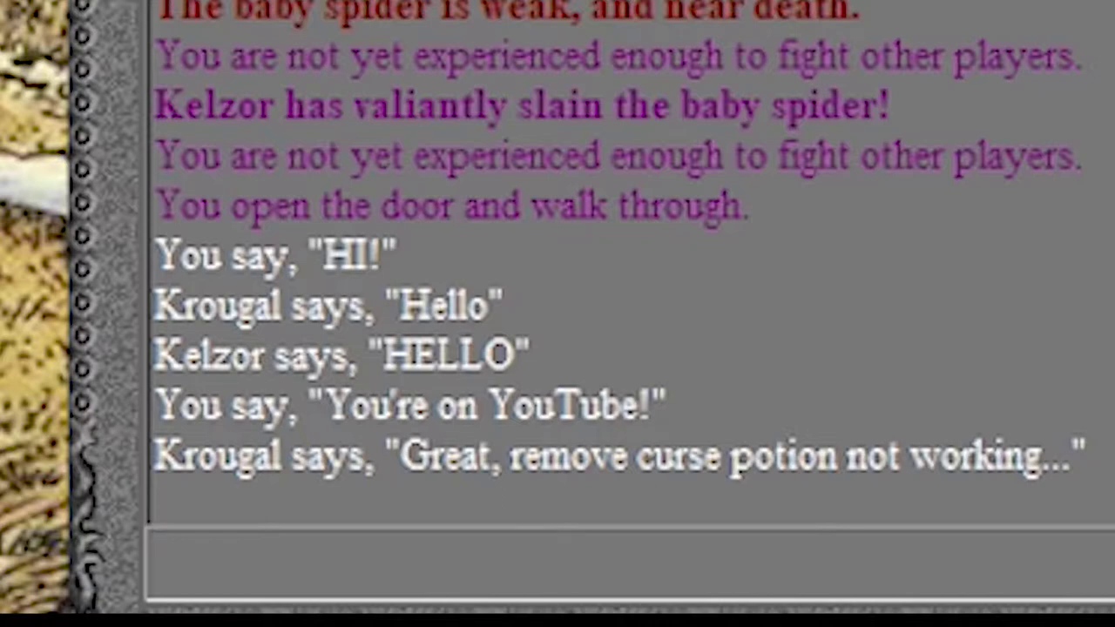
{"action": "type", "text": "tell"}
- Fix the capitalised 'Hi' and send 'Say hi to our zero viewers'
{"action": "key", "text": "BackSpace"}
{"action": "key", "text": "BackSpace"}
{"action": "key", "text": "BackSpace"}
{"action": "key", "text": "BackSpace"}
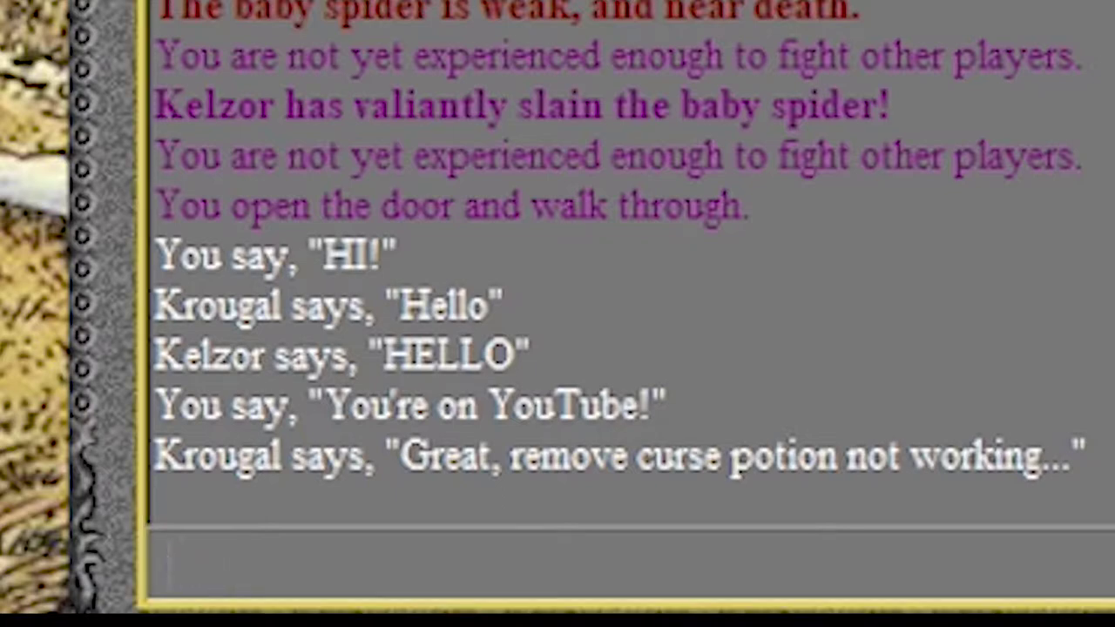
{"action": "type", "text": "say Say Hi"}
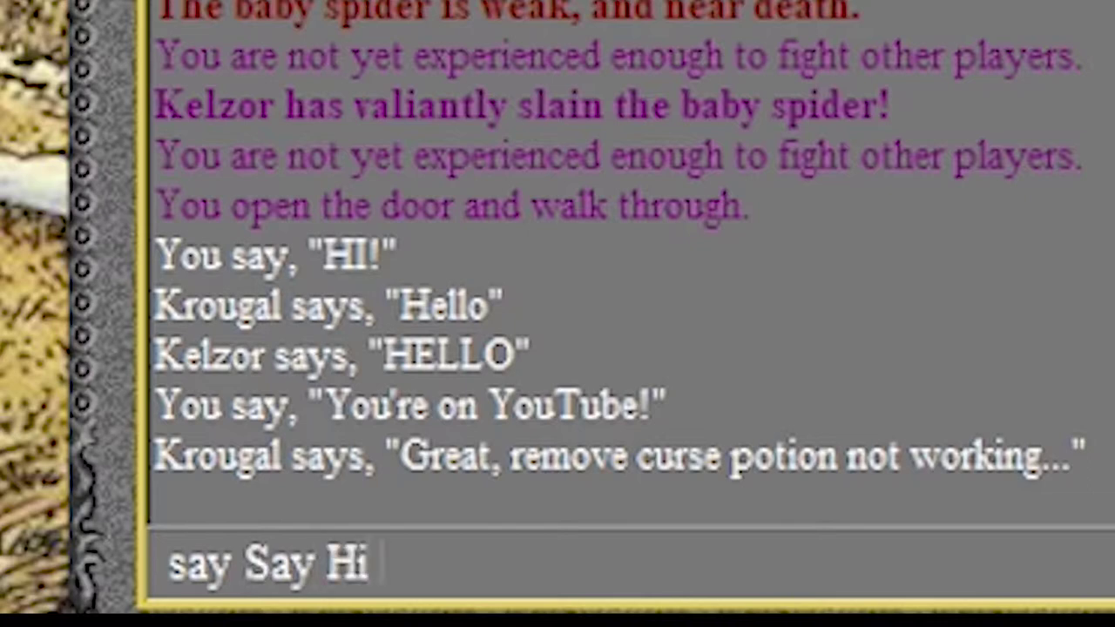
{"action": "type", "text": " to"}
{"action": "key", "text": "BackSpace"}
{"action": "key", "text": "BackSpace"}
{"action": "key", "text": "BackSpace"}
{"action": "key", "text": "BackSpace"}
{"action": "key", "text": "BackSpace"}
{"action": "key", "text": "BackSpace"}
{"action": "type", "text": "hi to your"}
{"action": "key", "text": "BackSpace"}
{"action": "key", "text": "BackSpace"}
{"action": "key", "text": "BackSpace"}
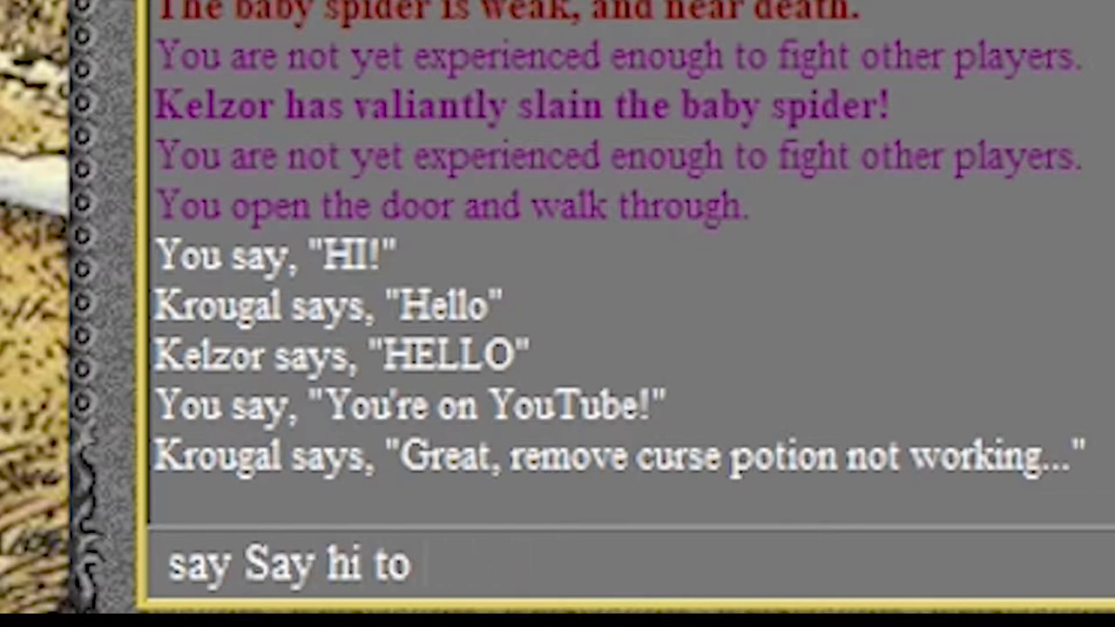
{"action": "type", "text": "our zero viewe"}
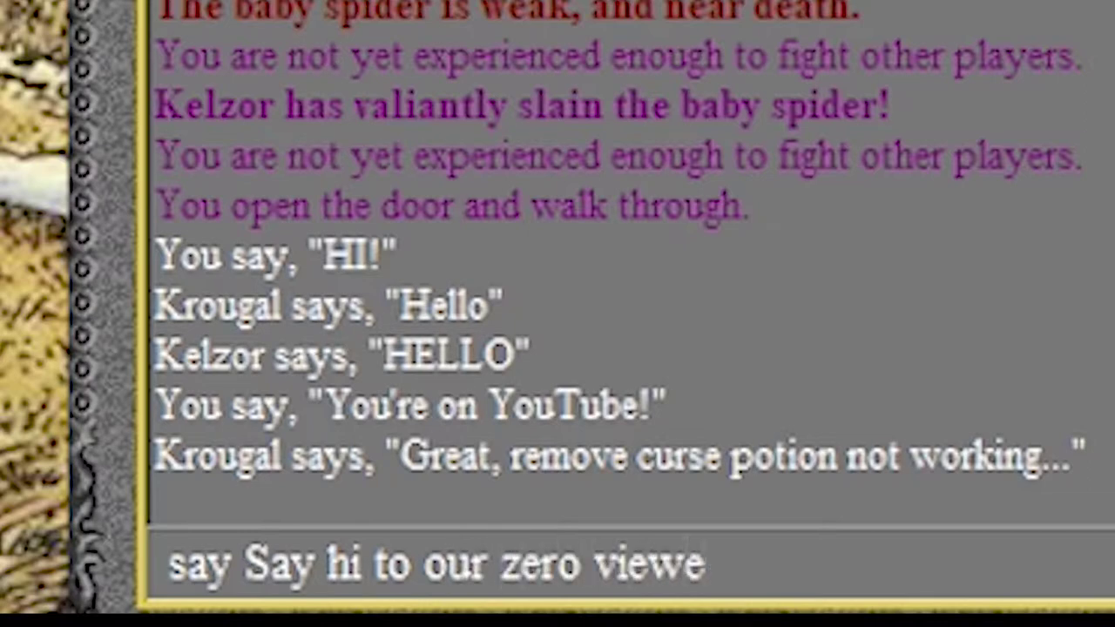
{"action": "type", "text": "rs"}
{"action": "key", "text": "Return"}
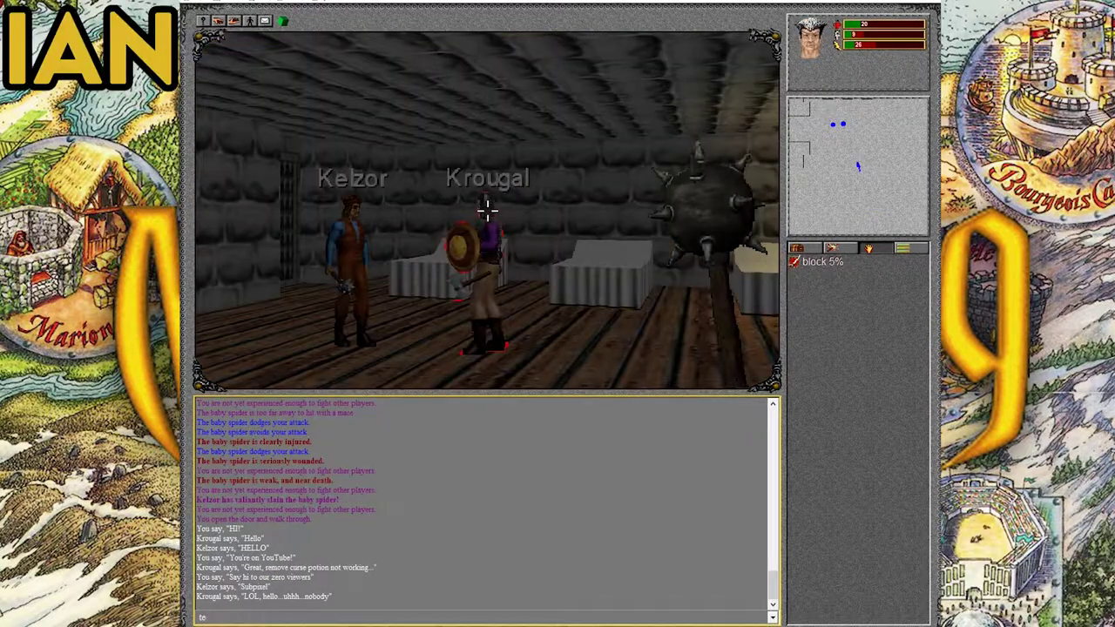
{"action": "type", "text": "say ByKrougal!"}
- Send the farewell 'Bye Krougal!' in chat
{"action": "key", "text": "Return"}
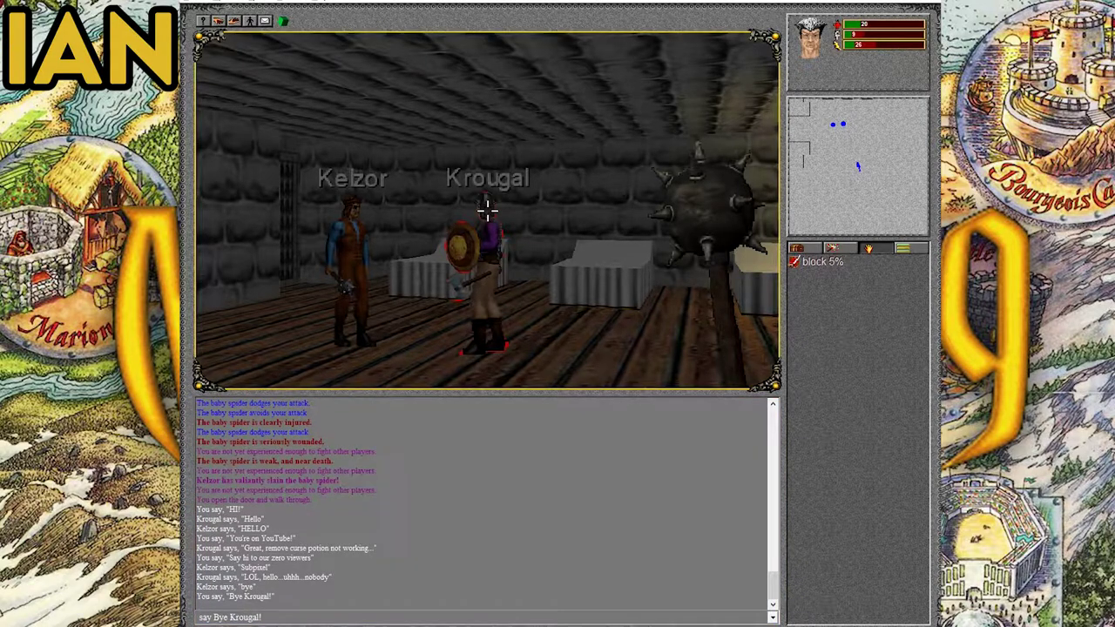